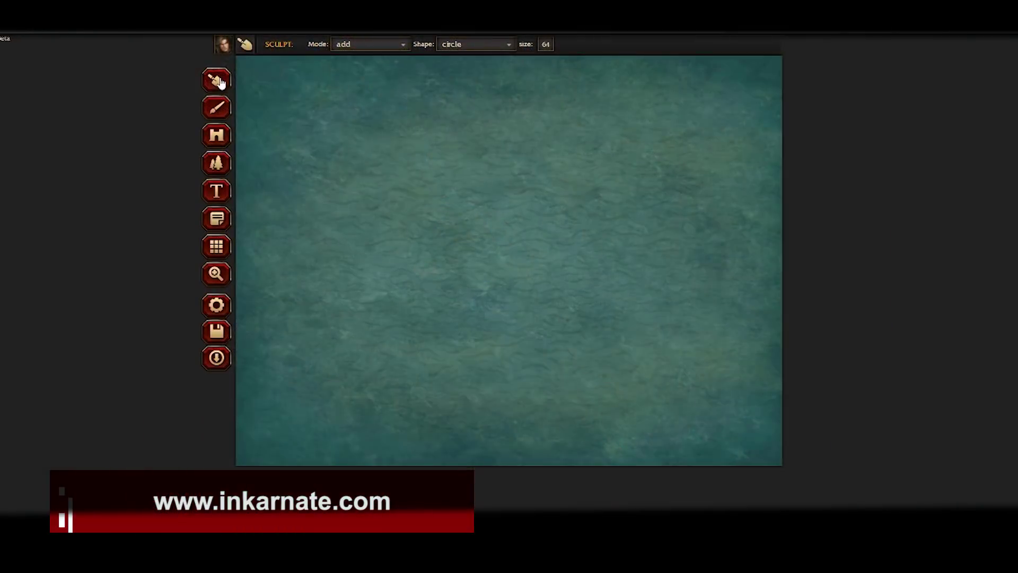
Step: Fill the whole sea canvas with land, sculpting in add mode with a circle of size 128
{"action": "mouse_move", "coordinate": [602, 95]}
{"action": "left_mouse_down"}
{"action": "mouse_move", "coordinate": [478, 211]}
{"action": "mouse_move", "coordinate": [692, 250]}
{"action": "left_mouse_up"}
{"action": "left_click", "coordinate": [547, 45]}
{"action": "left_click_drag", "start_coordinate": [549, 59], "coordinate": [602, 62]}
{"action": "mouse_move", "coordinate": [273, 69]}
{"action": "left_mouse_down"}
{"action": "mouse_move", "coordinate": [715, 158]}
{"action": "mouse_move", "coordinate": [614, 483]}
{"action": "mouse_move", "coordinate": [701, 247]}
{"action": "mouse_move", "coordinate": [501, 116]}
{"action": "left_mouse_up"}
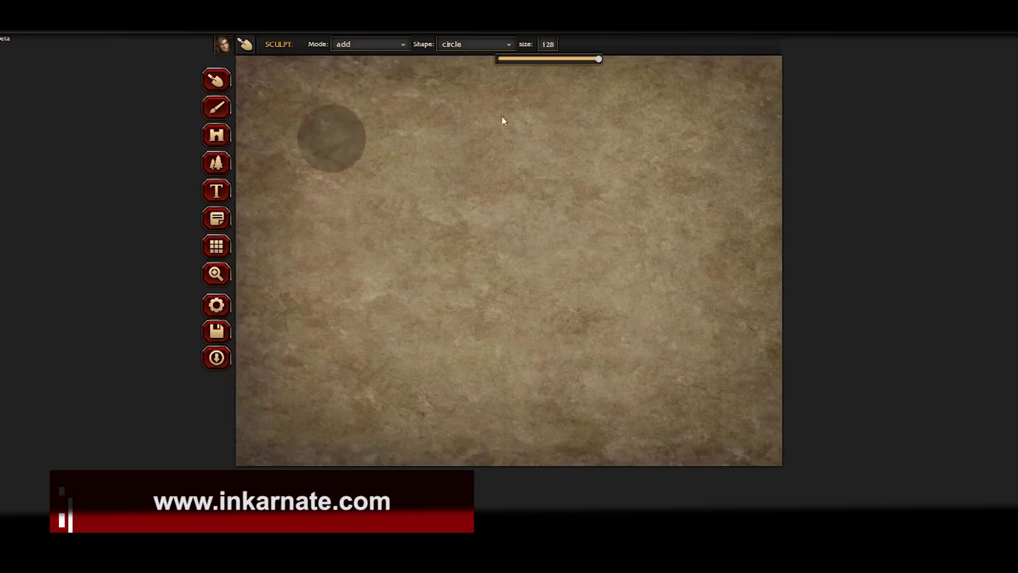
Step: Carve a river from the upper-left map edge down to a lake in the lower-right corner, subtracting with a size 21 circle
{"action": "left_click", "coordinate": [548, 44]}
{"action": "left_click", "coordinate": [548, 44]}
{"action": "left_click_drag", "start_coordinate": [599, 58], "coordinate": [513, 62]}
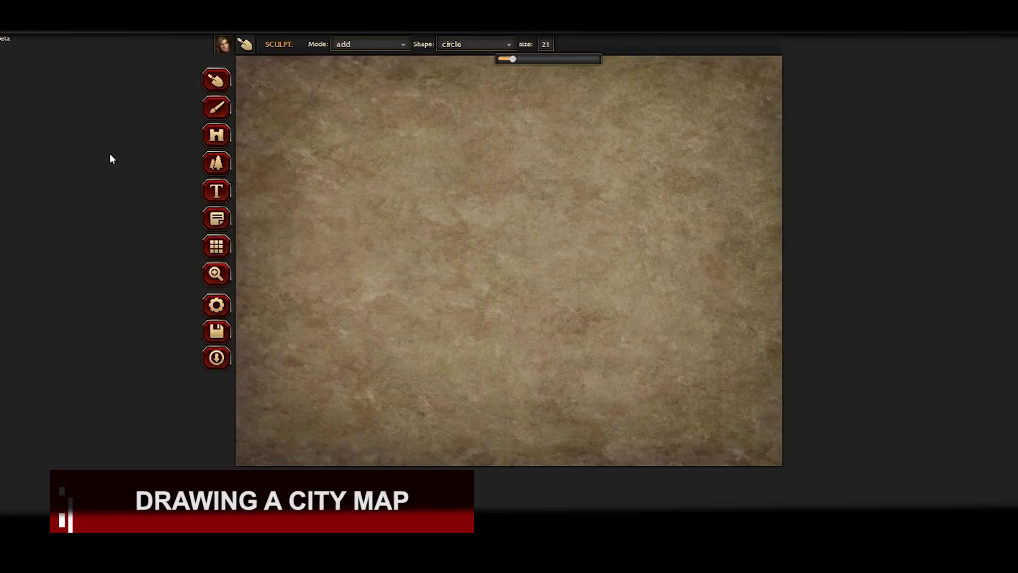
{"action": "left_click", "coordinate": [369, 44]}
{"action": "left_click", "coordinate": [353, 63]}
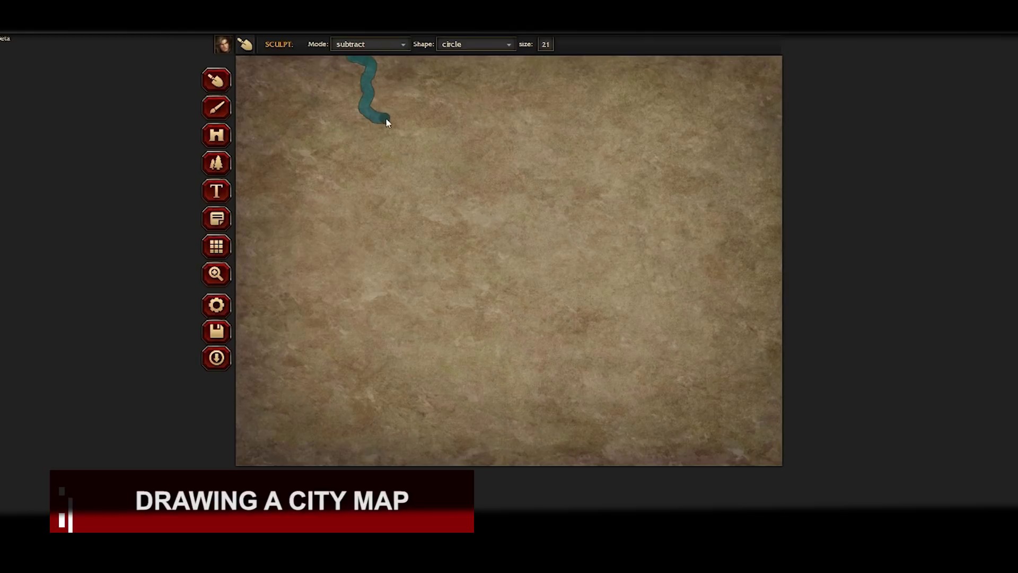
{"action": "mouse_move", "coordinate": [448, 167]}
{"action": "left_mouse_down"}
{"action": "mouse_move", "coordinate": [470, 204]}
{"action": "mouse_move", "coordinate": [538, 267]}
{"action": "mouse_move", "coordinate": [553, 321]}
{"action": "left_mouse_up"}
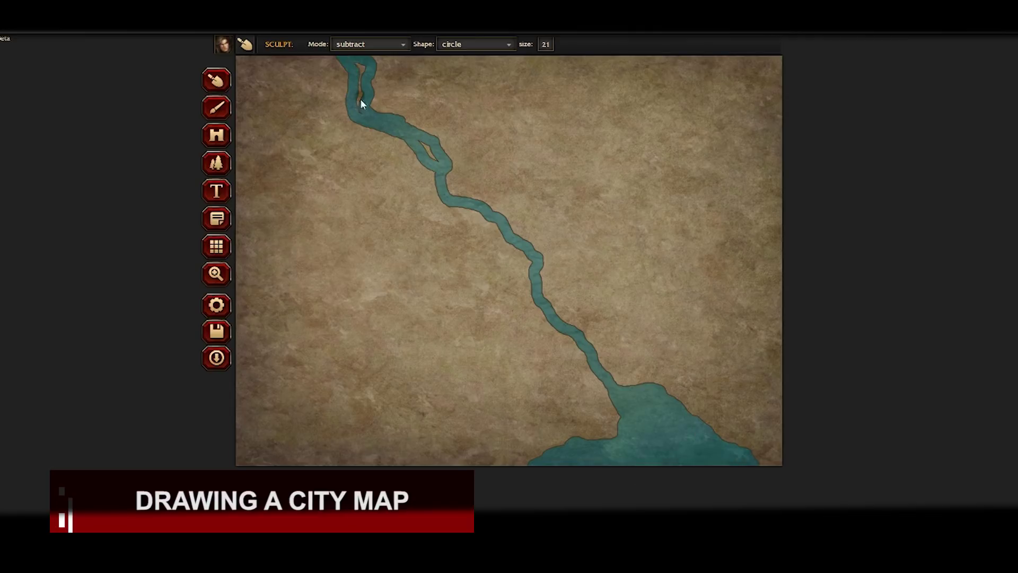
Step: Widen the river's upper course and roughen both of its banks, subtracting with a size 10 circle
{"action": "left_click_drag", "start_coordinate": [360, 99], "coordinate": [361, 67]}
{"action": "left_click", "coordinate": [546, 44]}
{"action": "mouse_move", "coordinate": [414, 139]}
{"action": "left_mouse_down"}
{"action": "mouse_move", "coordinate": [434, 174]}
{"action": "mouse_move", "coordinate": [375, 75]}
{"action": "mouse_move", "coordinate": [373, 106]}
{"action": "mouse_move", "coordinate": [446, 153]}
{"action": "mouse_move", "coordinate": [444, 175]}
{"action": "mouse_move", "coordinate": [508, 225]}
{"action": "left_mouse_up"}
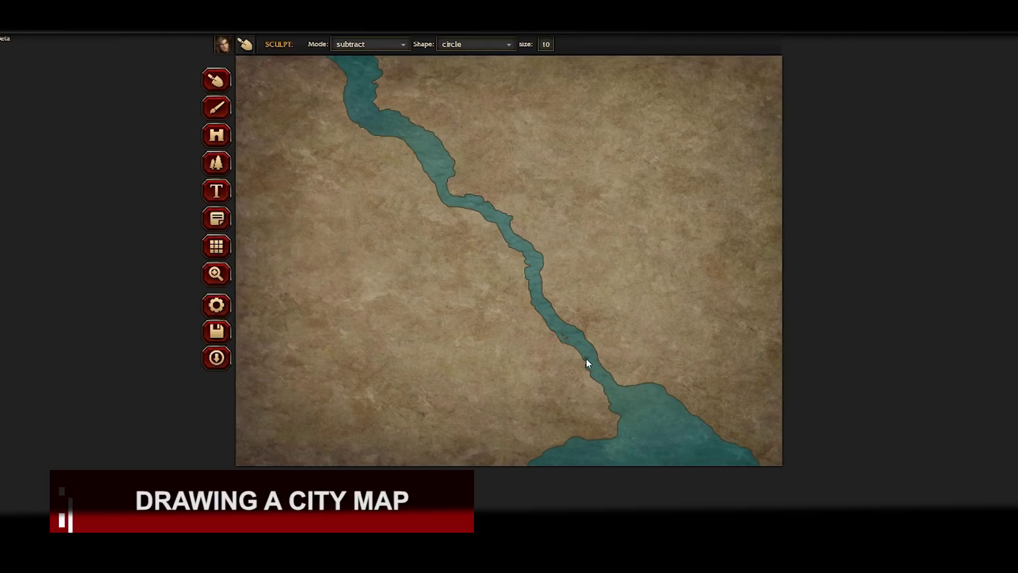
Step: Paint a winding brown road across the river's narrow bend from southwest to northeast, using a size 10 circle brush
{"action": "left_click", "coordinate": [216, 108]}
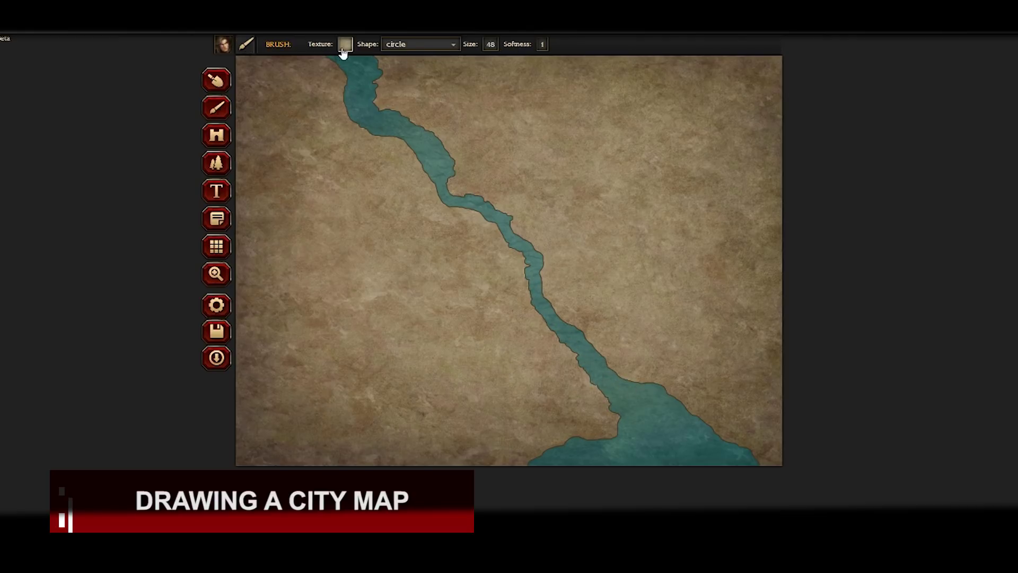
{"action": "left_click", "coordinate": [345, 49]}
{"action": "left_click", "coordinate": [328, 195]}
{"action": "left_click", "coordinate": [491, 45]}
{"action": "left_click_drag", "start_coordinate": [458, 61], "coordinate": [450, 61]}
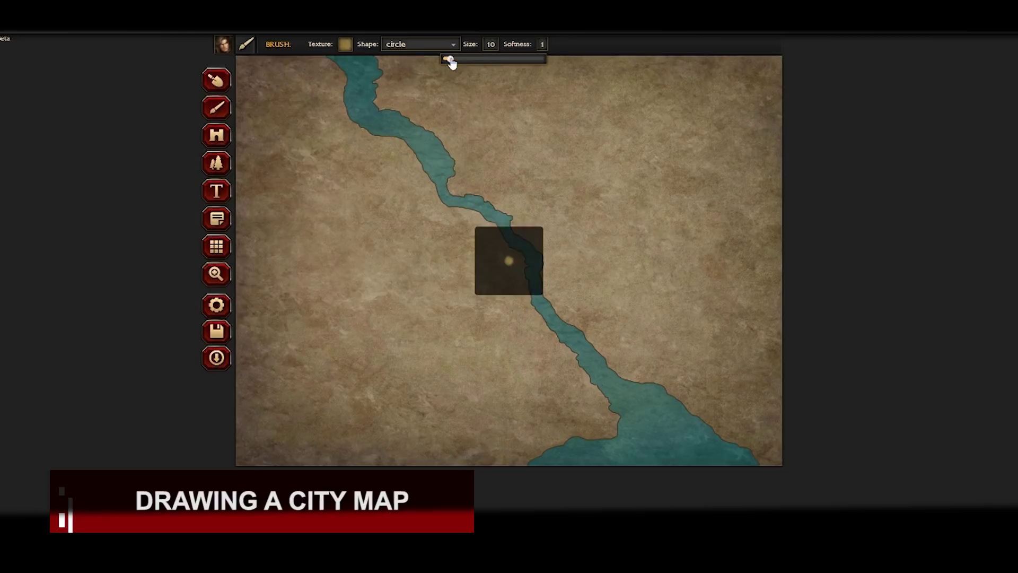
{"action": "left_click", "coordinate": [217, 274]}
{"action": "left_click_drag", "start_coordinate": [341, 44], "coordinate": [346, 45]}
{"action": "mouse_move", "coordinate": [557, 201]}
{"action": "left_mouse_down"}
{"action": "mouse_move", "coordinate": [575, 120]}
{"action": "mouse_move", "coordinate": [653, 215]}
{"action": "left_mouse_up"}
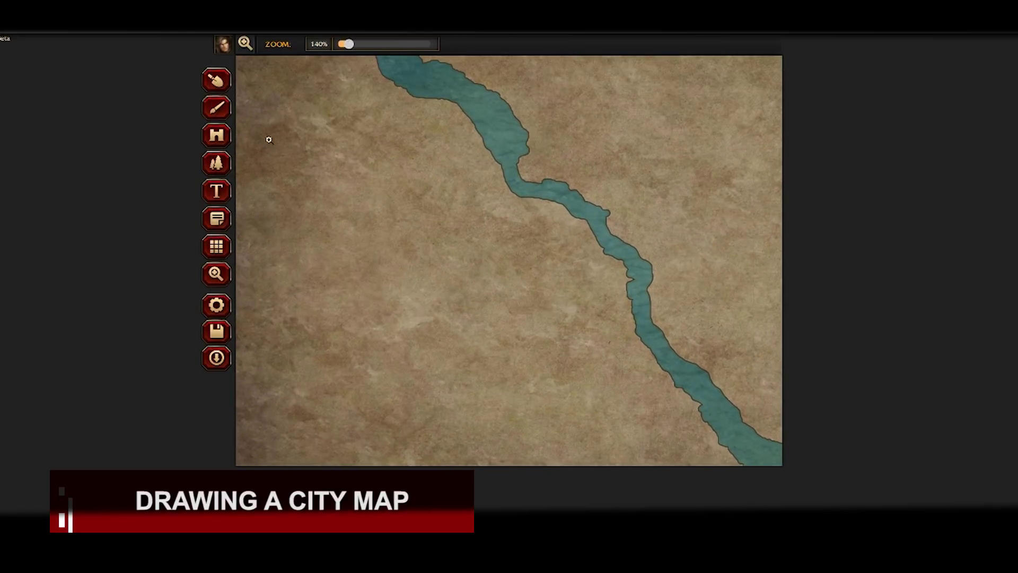
{"action": "left_click", "coordinate": [214, 111]}
{"action": "mouse_move", "coordinate": [304, 419]}
{"action": "left_mouse_down"}
{"action": "mouse_move", "coordinate": [385, 370]}
{"action": "mouse_move", "coordinate": [439, 303]}
{"action": "mouse_move", "coordinate": [557, 279]}
{"action": "left_mouse_up"}
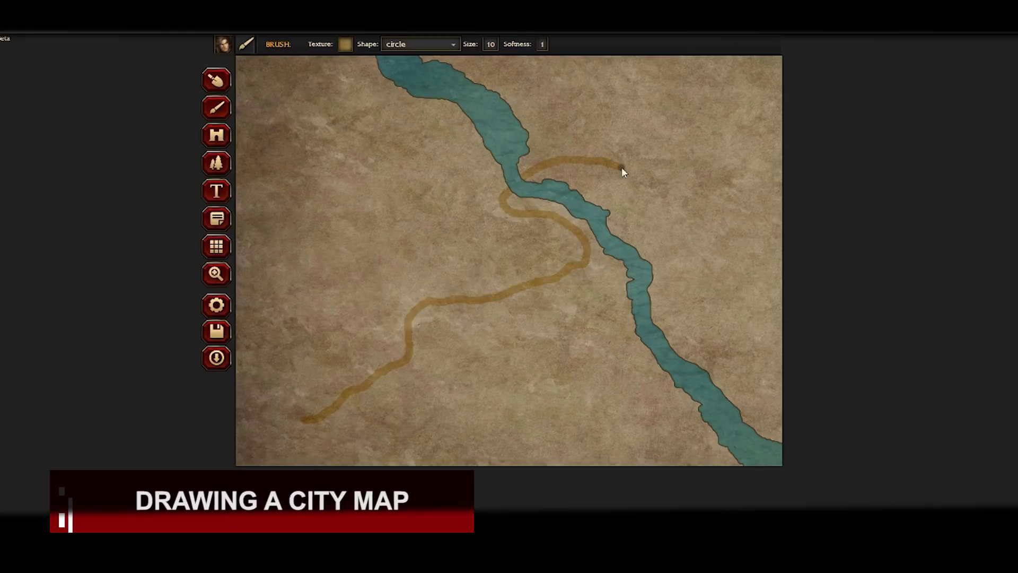
Step: Place a short cliff object against the river's west bank, just south of the road
{"action": "left_click", "coordinate": [217, 274]}
{"action": "left_click_drag", "start_coordinate": [347, 44], "coordinate": [332, 47]}
{"action": "left_click", "coordinate": [219, 163]}
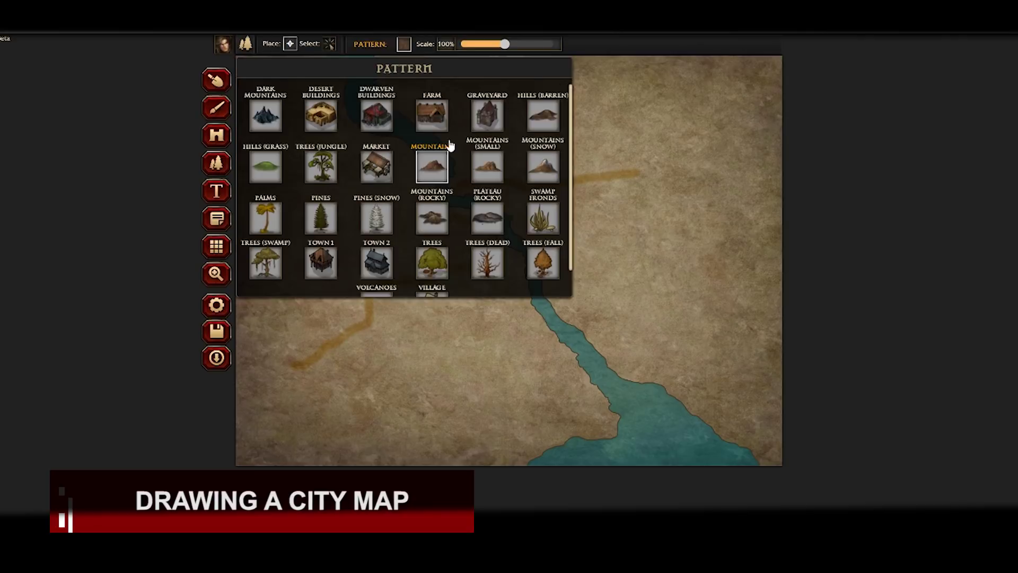
{"action": "left_click", "coordinate": [216, 136]}
{"action": "scroll", "coordinate": [493, 135], "scroll_direction": "down", "scroll_amount": 3}
{"action": "left_click", "coordinate": [321, 249]}
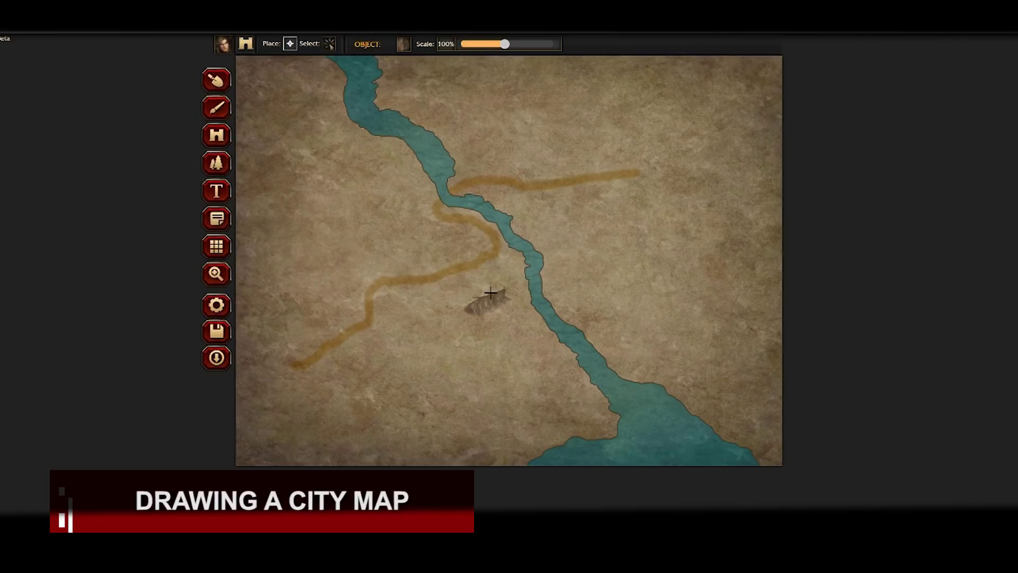
{"action": "left_click", "coordinate": [502, 268]}
Step: Extend the cliff line westward with two longer cliff objects, one dipping below the road and one arching beyond it
{"action": "left_click", "coordinate": [404, 45]}
{"action": "left_click", "coordinate": [438, 252]}
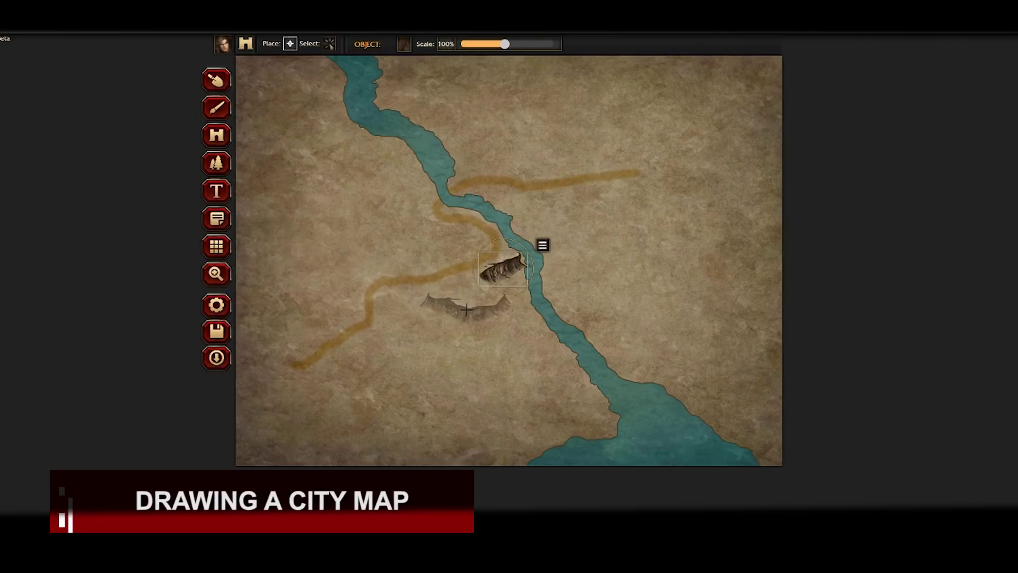
{"action": "left_click", "coordinate": [442, 291]}
{"action": "left_click", "coordinate": [404, 45]}
{"action": "left_click", "coordinate": [415, 242]}
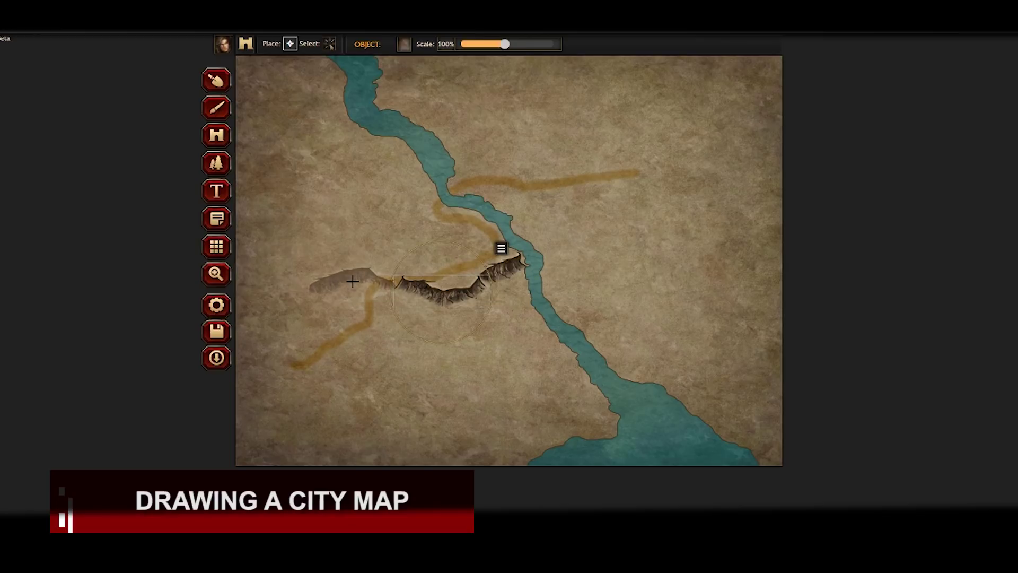
{"action": "left_click", "coordinate": [340, 289]}
Step: Add a winding cliff near the western map edge and shift the arched cliff west to open a gap for the road
{"action": "left_click", "coordinate": [403, 45]}
{"action": "left_click", "coordinate": [388, 199]}
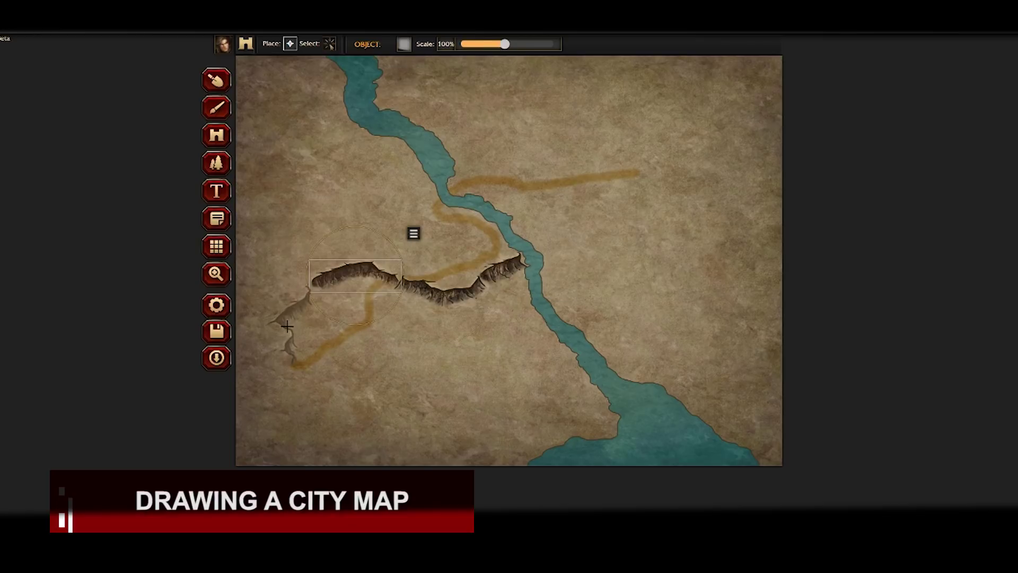
{"action": "left_click", "coordinate": [271, 341]}
{"action": "left_click", "coordinate": [329, 44]}
{"action": "left_click_drag", "start_coordinate": [357, 264], "coordinate": [342, 268]}
Step: Place a small curved cliff at the western map edge, below the winding cliff, and nudge it partly off the map
{"action": "left_click", "coordinate": [290, 44]}
{"action": "left_click", "coordinate": [403, 45]}
{"action": "left_click", "coordinate": [436, 244]}
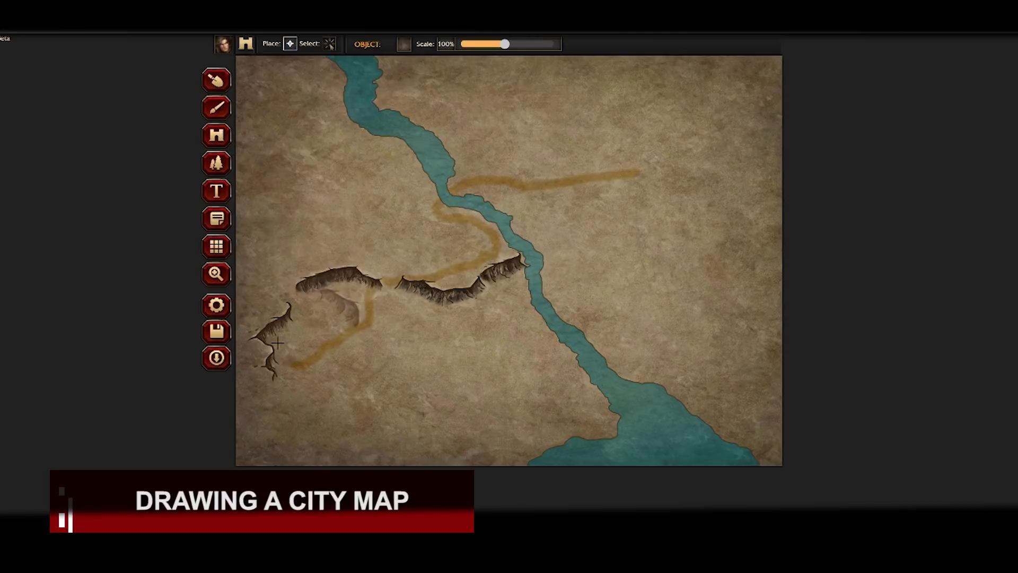
{"action": "left_click", "coordinate": [239, 373]}
{"action": "left_click", "coordinate": [329, 44]}
{"action": "mouse_move", "coordinate": [255, 382]}
{"action": "left_mouse_down"}
{"action": "mouse_move", "coordinate": [259, 396]}
{"action": "mouse_move", "coordinate": [243, 386]}
{"action": "left_mouse_up"}
{"action": "left_click", "coordinate": [451, 305]}
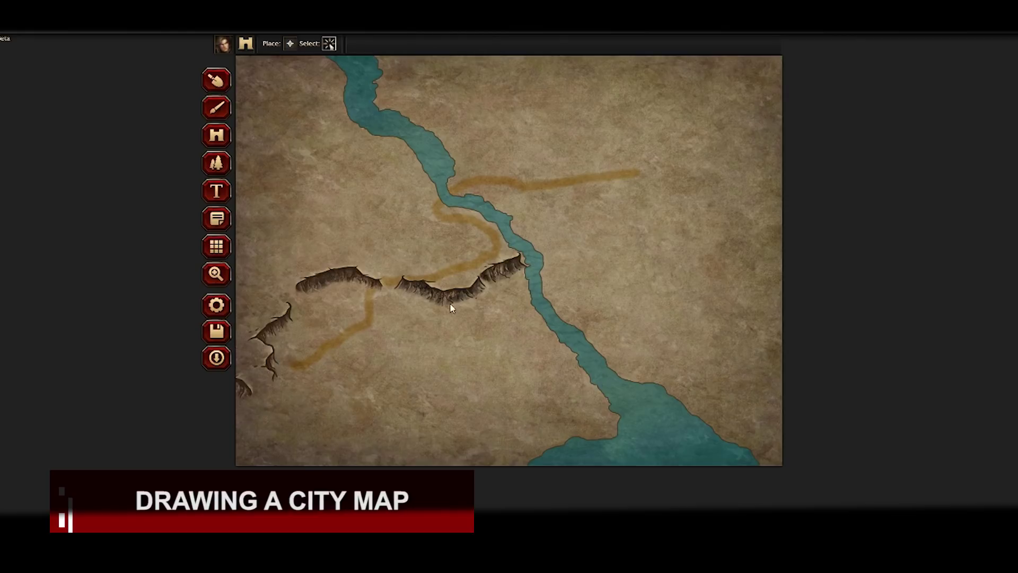
Step: Place two long cliff objects east of the river, leaving a gap between them
{"action": "left_click", "coordinate": [290, 43]}
{"action": "left_click", "coordinate": [460, 196]}
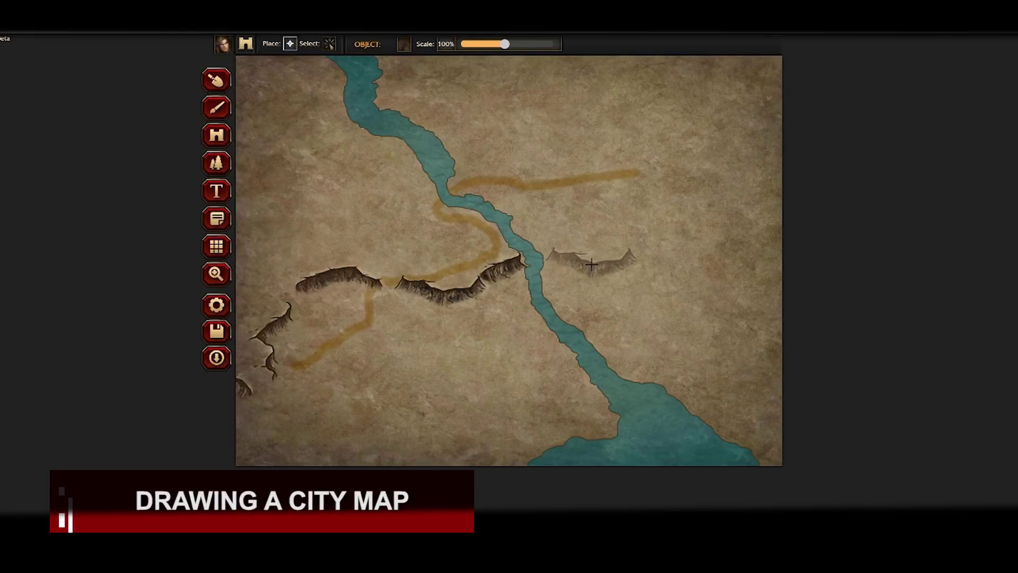
{"action": "left_click", "coordinate": [557, 260]}
{"action": "left_click", "coordinate": [405, 44]}
{"action": "scroll", "coordinate": [439, 250], "scroll_direction": "down", "scroll_amount": 1}
{"action": "left_click", "coordinate": [494, 183]}
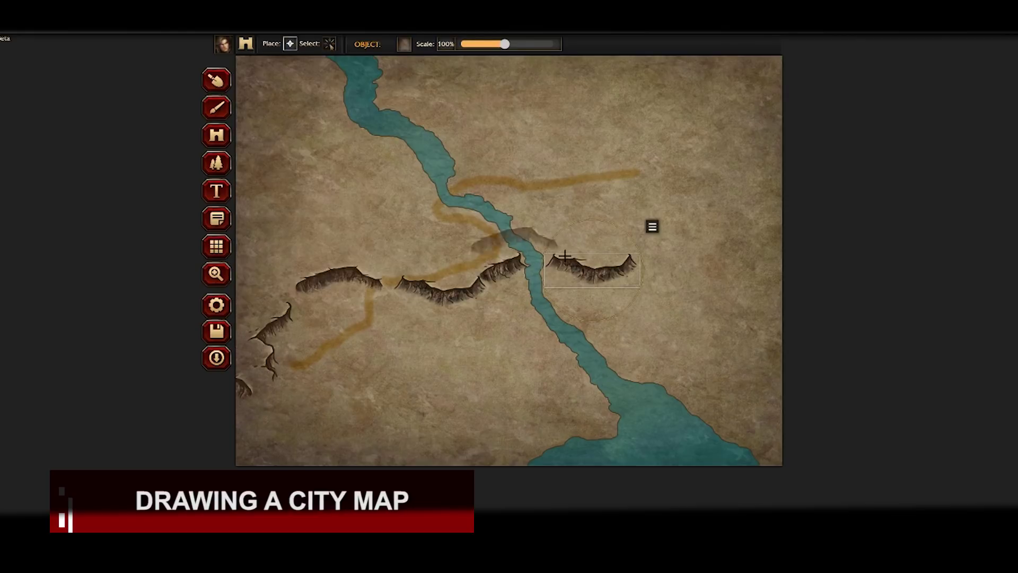
{"action": "left_click", "coordinate": [700, 252]}
Step: Add a winding cliff at the eastern map edge and reposition it to join the neighbouring arched cliff
{"action": "left_click", "coordinate": [404, 44]}
{"action": "left_click", "coordinate": [320, 197]}
{"action": "left_click", "coordinate": [775, 228]}
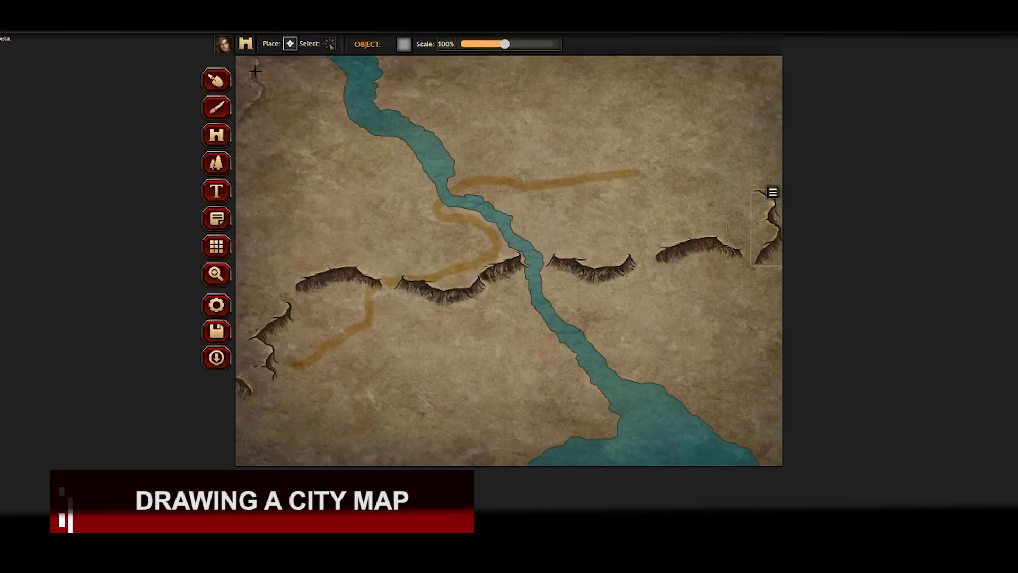
{"action": "left_click", "coordinate": [329, 44]}
{"action": "left_click", "coordinate": [773, 225]}
{"action": "left_click_drag", "start_coordinate": [729, 230], "coordinate": [724, 255]}
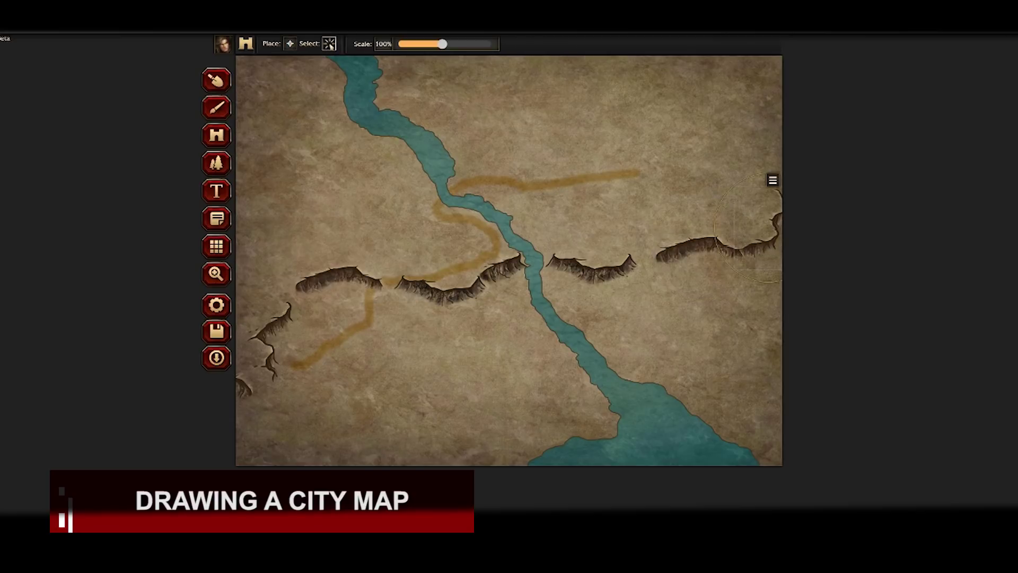
Step: Repaint the road through the western cliff gap and extend brown roads to the map edges, through the eastern gap and down to the lake
{"action": "left_click", "coordinate": [216, 113]}
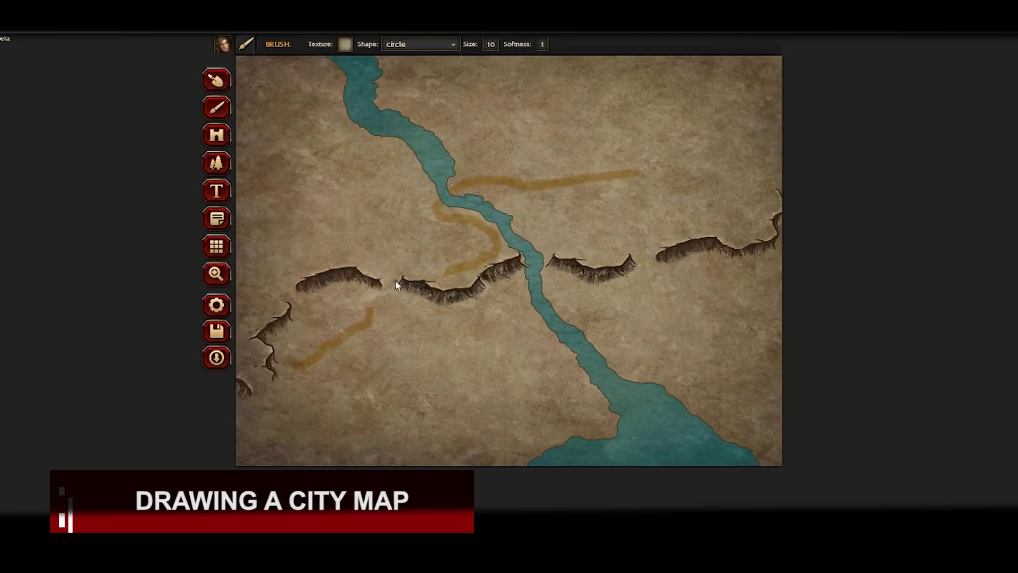
{"action": "left_click", "coordinate": [346, 44]}
{"action": "left_click", "coordinate": [452, 277]}
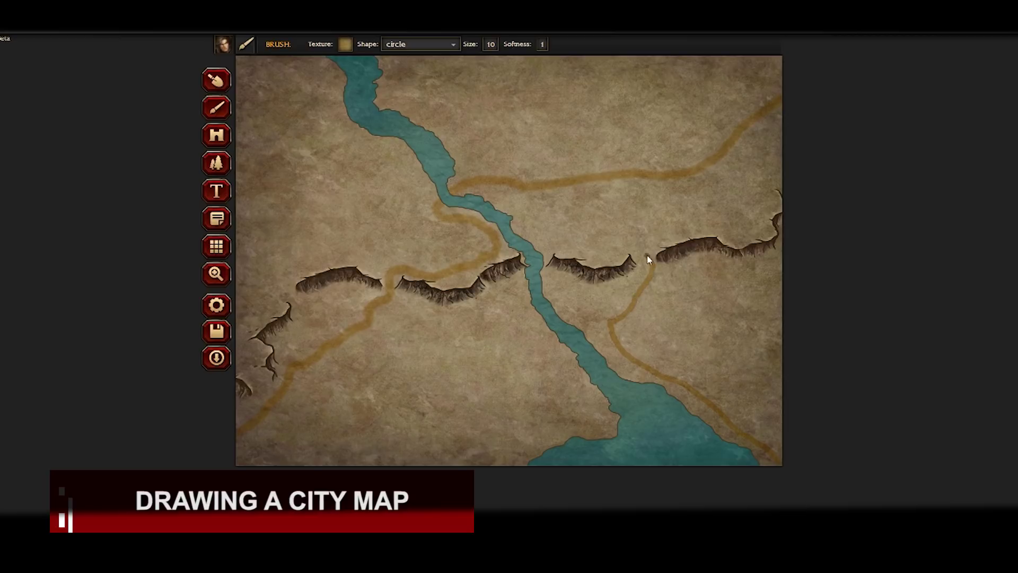
{"action": "left_click_drag", "start_coordinate": [597, 207], "coordinate": [578, 182]}
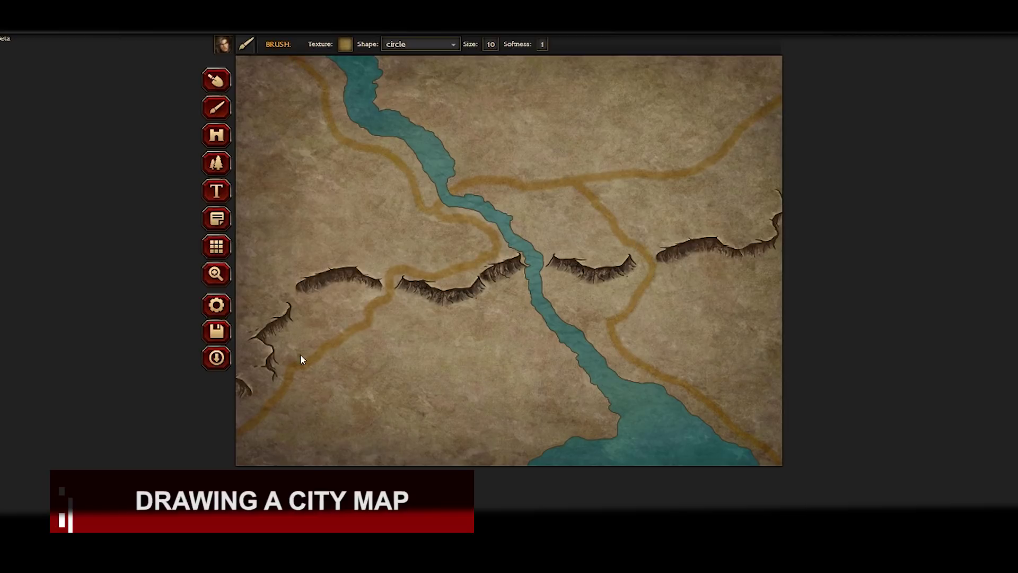
{"action": "left_click_drag", "start_coordinate": [573, 368], "coordinate": [613, 419]}
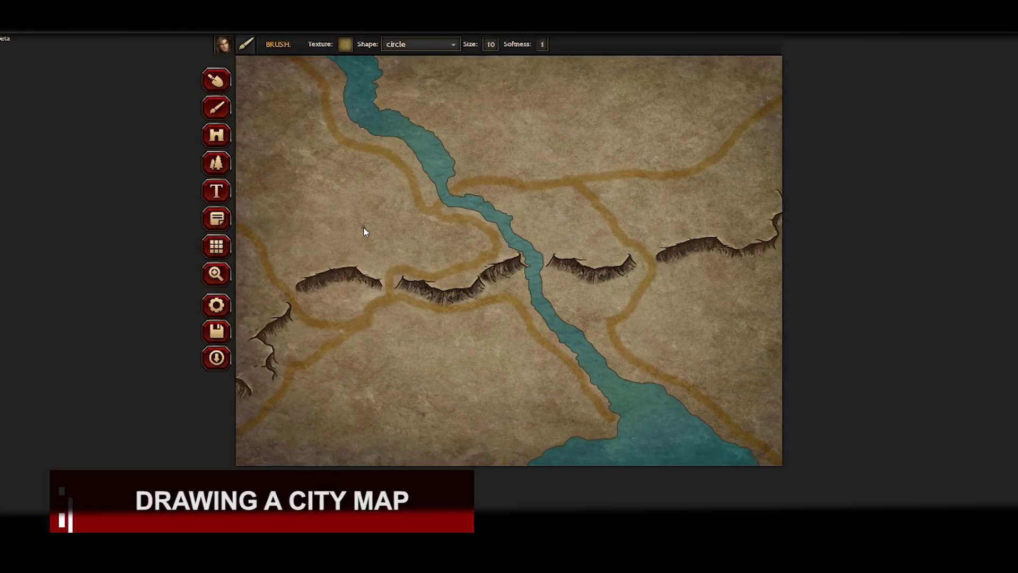
Step: Zoom to 140% and place a Town 2 building at 100% scale beside the road west of the river bend
{"action": "left_click", "coordinate": [216, 273]}
{"action": "left_click_drag", "start_coordinate": [341, 44], "coordinate": [349, 44]}
{"action": "left_click_drag", "start_coordinate": [362, 197], "coordinate": [456, 274]}
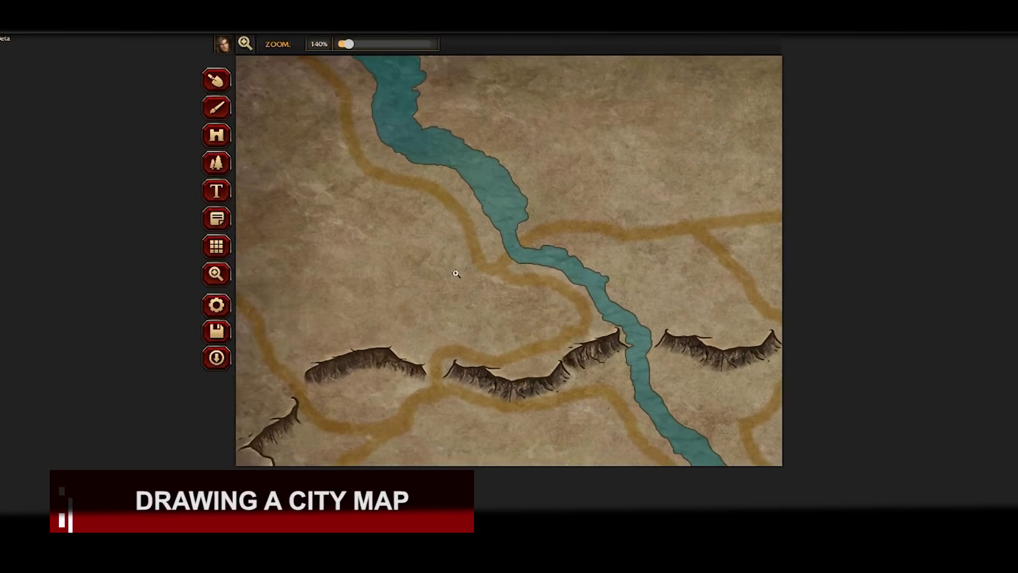
{"action": "left_click", "coordinate": [217, 162]}
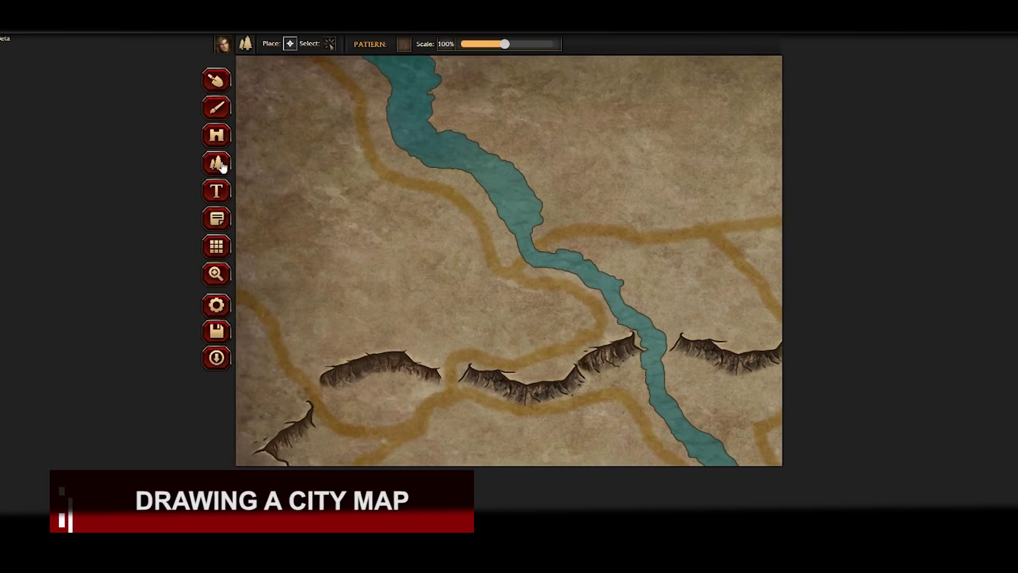
{"action": "left_click", "coordinate": [403, 44]}
{"action": "scroll", "coordinate": [403, 181], "scroll_direction": "down", "scroll_amount": 1}
{"action": "left_click", "coordinate": [377, 241]}
{"action": "left_click", "coordinate": [463, 266]}
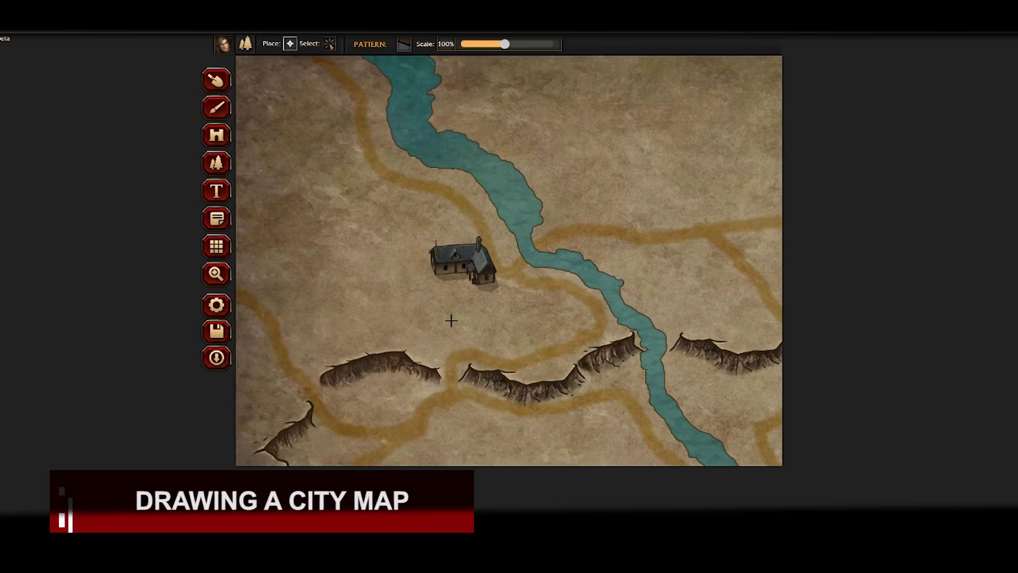
Step: Delete the blue-roofed building placed west of the river bend
{"action": "left_click", "coordinate": [330, 44]}
{"action": "left_click", "coordinate": [477, 254]}
{"action": "left_click", "coordinate": [507, 221]}
{"action": "left_click", "coordinate": [536, 241]}
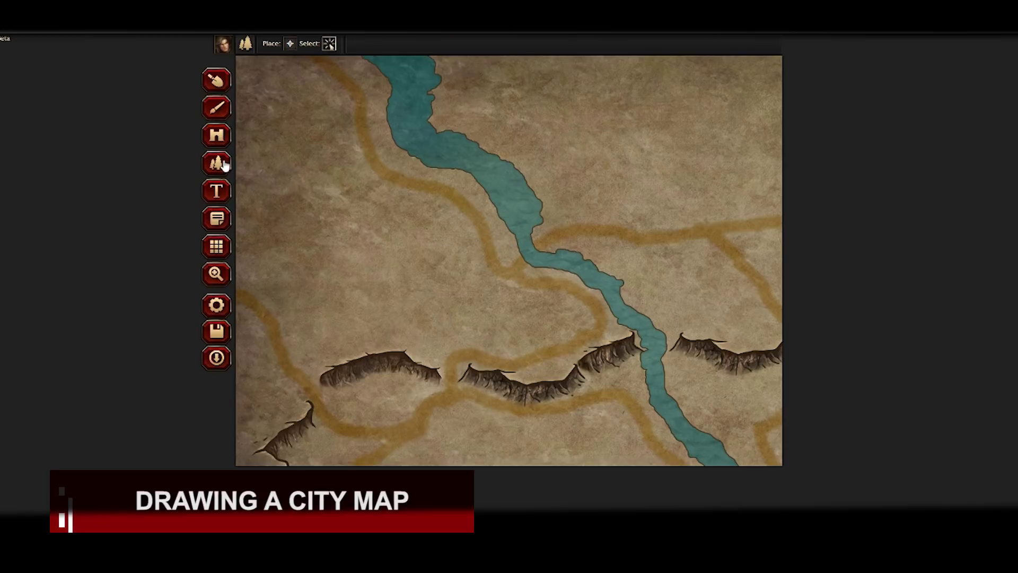
Step: Place a cluster of six mixed-style houses at 70% scale beside the road west of the river bend, starting with Town 2
{"action": "left_click", "coordinate": [290, 44]}
{"action": "left_click", "coordinate": [480, 280]}
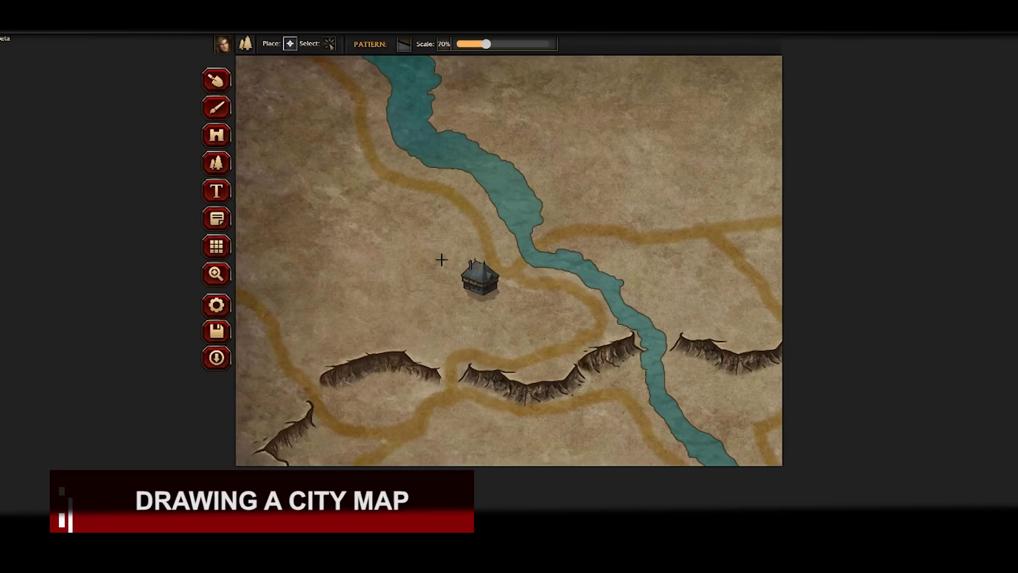
{"action": "left_click", "coordinate": [404, 44]}
{"action": "left_click", "coordinate": [370, 211]}
{"action": "left_click", "coordinate": [468, 250]}
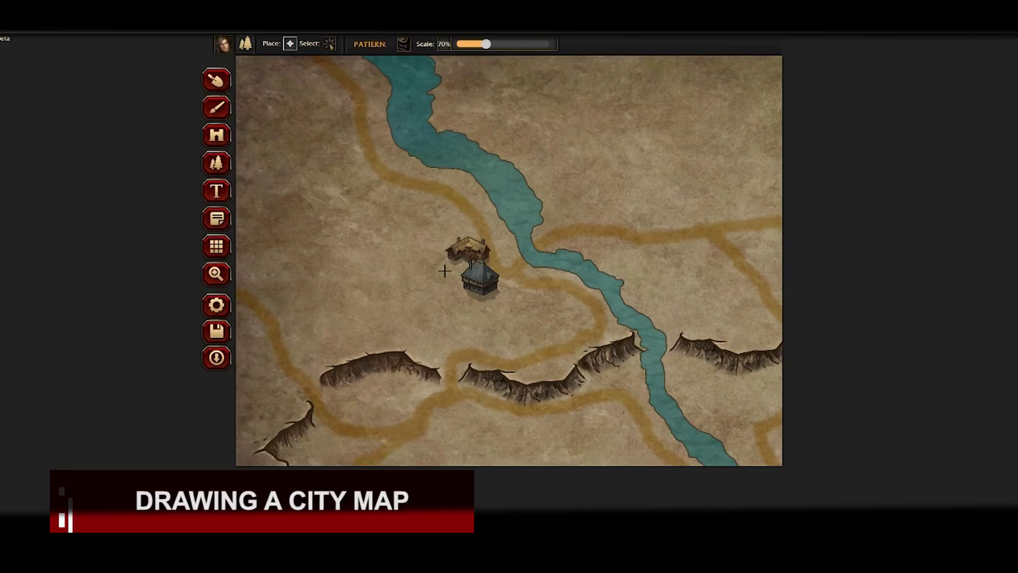
{"action": "left_click", "coordinate": [444, 271]}
{"action": "left_click", "coordinate": [514, 295]}
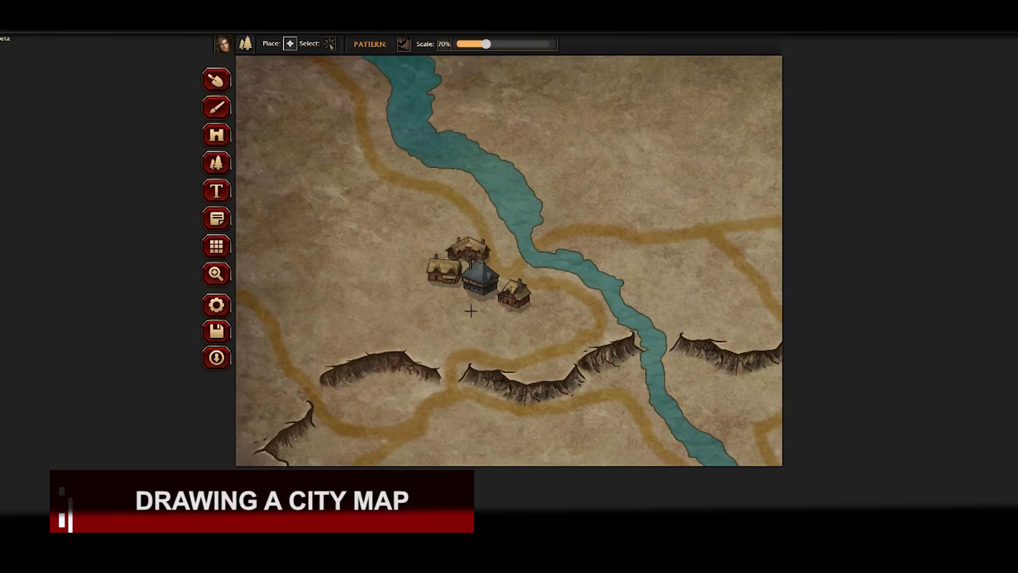
{"action": "left_click", "coordinate": [456, 219]}
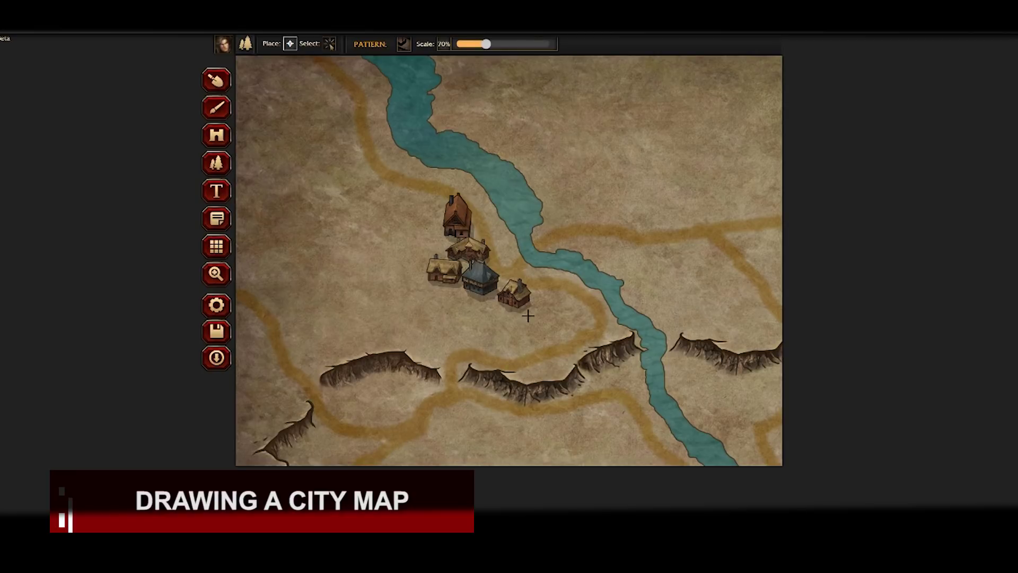
{"action": "left_click", "coordinate": [459, 296]}
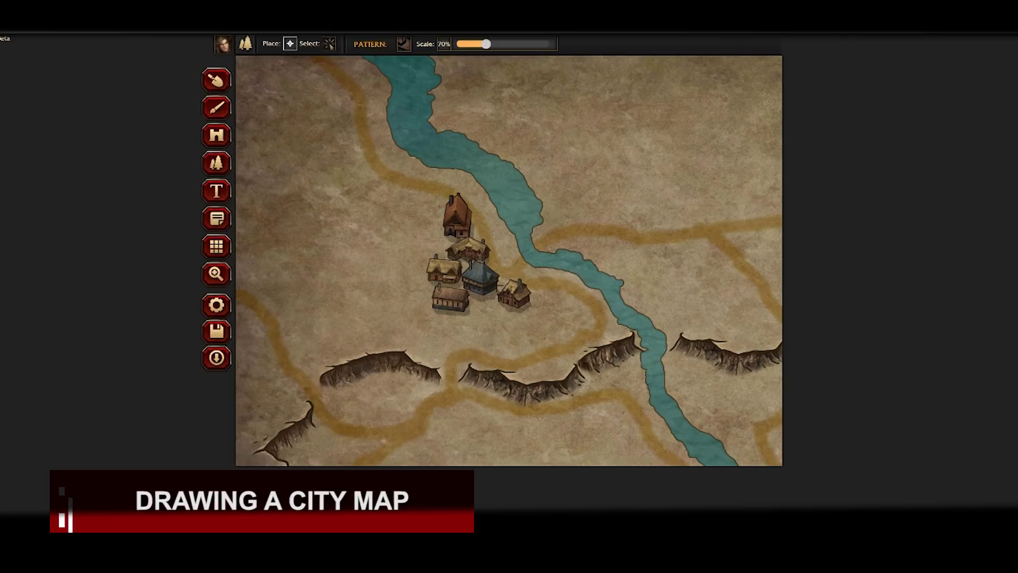
Step: Place three brown-roofed houses below the arched western cliff and a Town 2 building south of the nearby road junction
{"action": "left_click", "coordinate": [217, 276]}
{"action": "left_click_drag", "start_coordinate": [318, 377], "coordinate": [318, 213]}
{"action": "left_click", "coordinate": [216, 164]}
{"action": "left_click", "coordinate": [392, 246]}
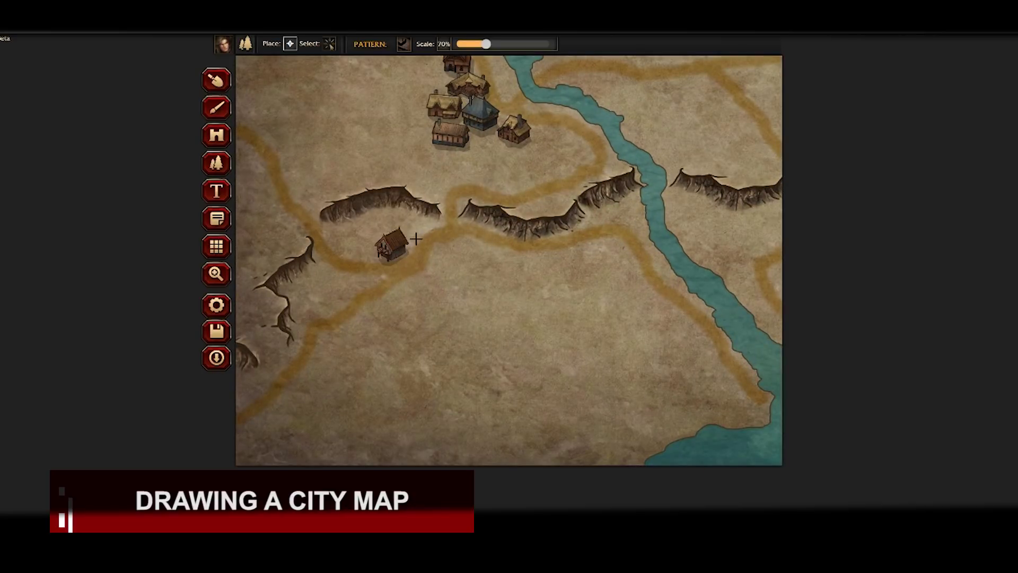
{"action": "left_click", "coordinate": [358, 245]}
{"action": "left_click", "coordinate": [406, 223]}
{"action": "left_click", "coordinate": [403, 44]}
{"action": "left_click", "coordinate": [386, 266]}
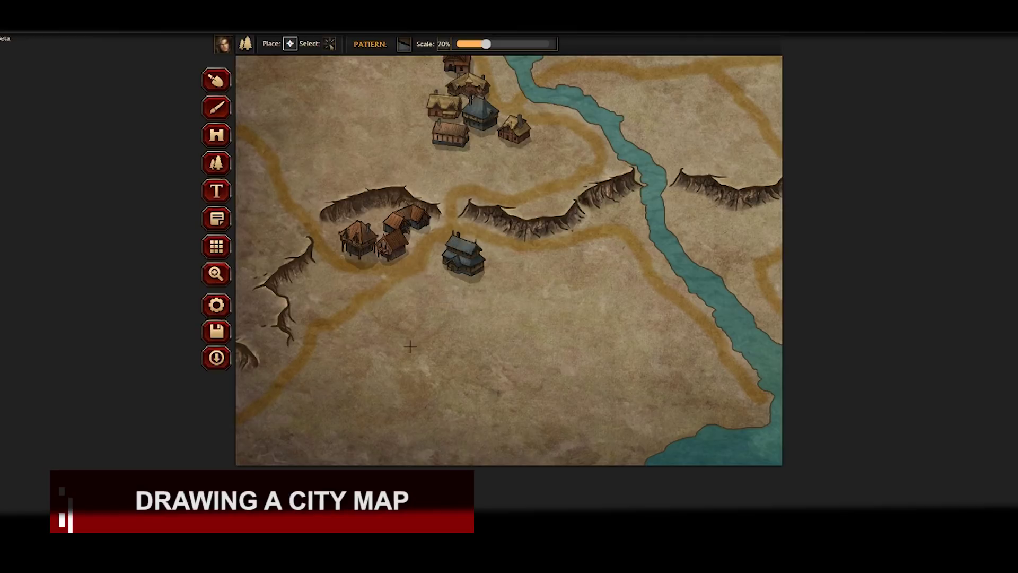
Step: Place a blue-roofed building near the western cliff and three brown-roofed Town 1 houses beside the road on the river's east bank
{"action": "left_click", "coordinate": [332, 287]}
{"action": "left_click", "coordinate": [217, 274]}
{"action": "left_click_drag", "start_coordinate": [566, 245], "coordinate": [398, 346]}
{"action": "left_click", "coordinate": [216, 164]}
{"action": "left_click", "coordinate": [403, 44]}
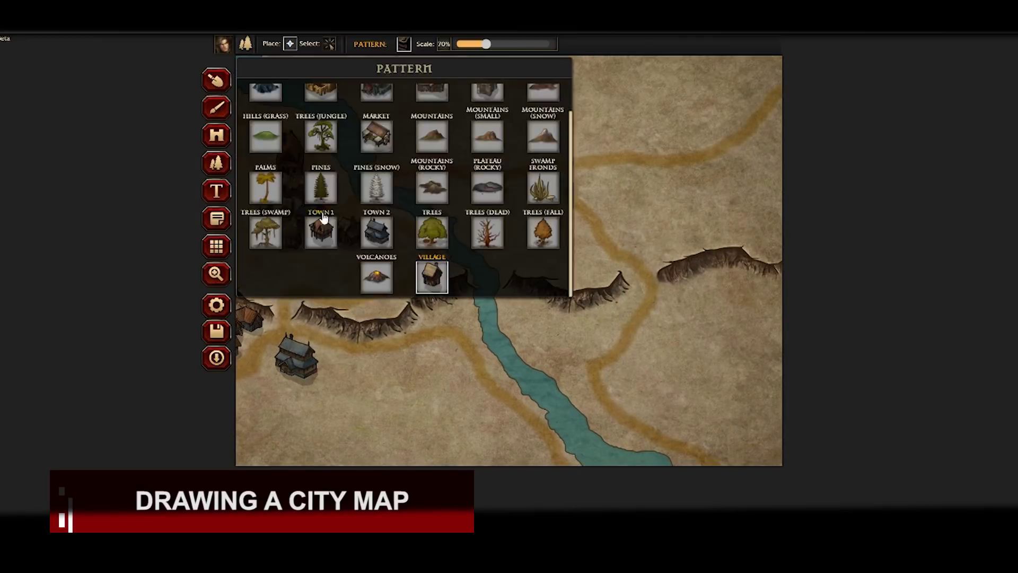
{"action": "left_click", "coordinate": [320, 226]}
{"action": "left_click", "coordinate": [397, 146]}
{"action": "left_click", "coordinate": [434, 145]}
{"action": "left_click", "coordinate": [440, 185]}
Step: Add four blue-roofed Town 2 houses around the brown-roofed houses on the river's east bank
{"action": "left_click", "coordinate": [403, 44]}
{"action": "left_click", "coordinate": [385, 267]}
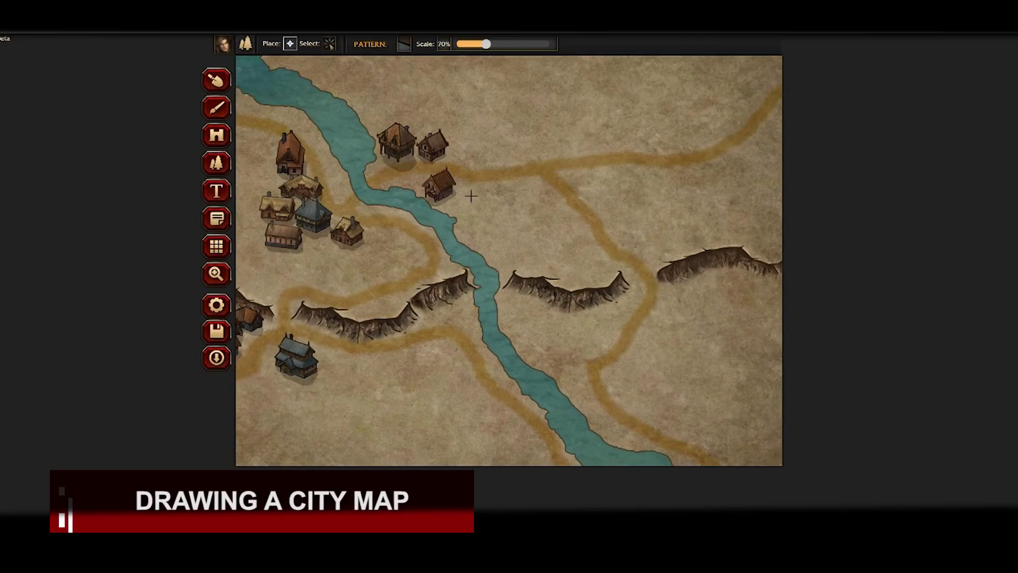
{"action": "left_click", "coordinate": [464, 203]}
{"action": "left_click", "coordinate": [472, 153]}
{"action": "left_click", "coordinate": [413, 119]}
{"action": "left_click", "coordinate": [370, 101]}
Step: Place thatched Village houses along the eastern road and north of the blue-roofed houses on the east bank
{"action": "left_click", "coordinate": [469, 227]}
{"action": "left_click", "coordinate": [531, 182]}
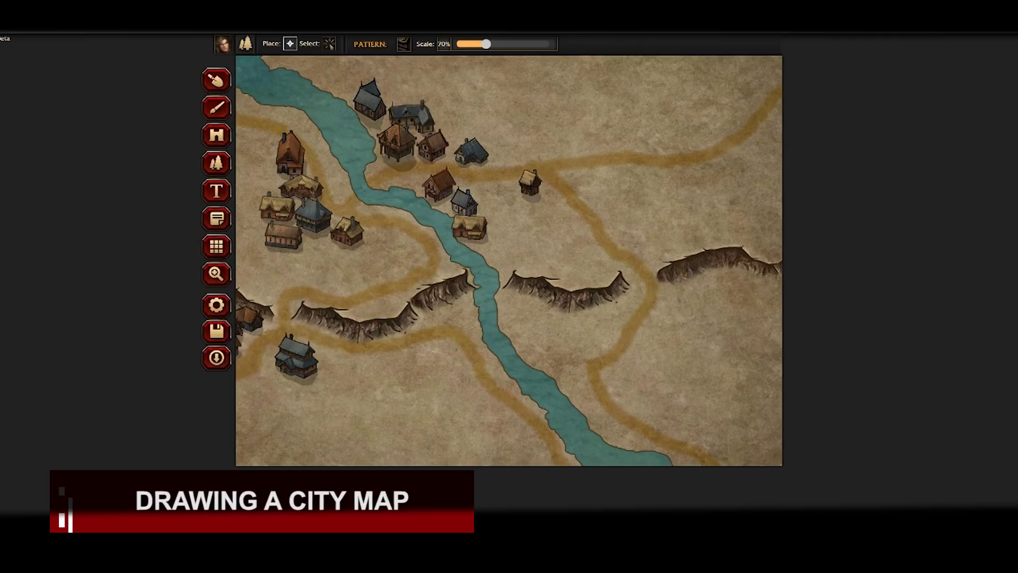
{"action": "left_click", "coordinate": [472, 119]}
{"action": "left_click", "coordinate": [475, 101]}
{"action": "left_click", "coordinate": [453, 101]}
{"action": "left_click", "coordinate": [441, 80]}
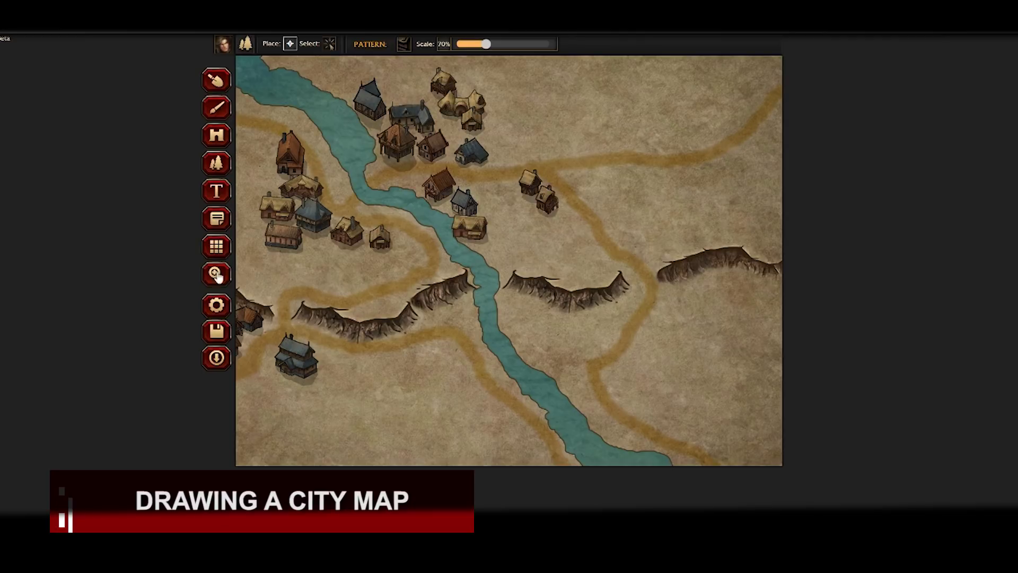
Step: Place orange-roofed farm buildings with a haystack at 70% scale beside the road in the map's northwest
{"action": "left_click", "coordinate": [217, 274]}
{"action": "left_click_drag", "start_coordinate": [441, 374], "coordinate": [608, 438]}
{"action": "left_click", "coordinate": [217, 164]}
{"action": "left_click", "coordinate": [404, 44]}
{"action": "left_click", "coordinate": [319, 106]}
{"action": "left_click", "coordinate": [325, 93]}
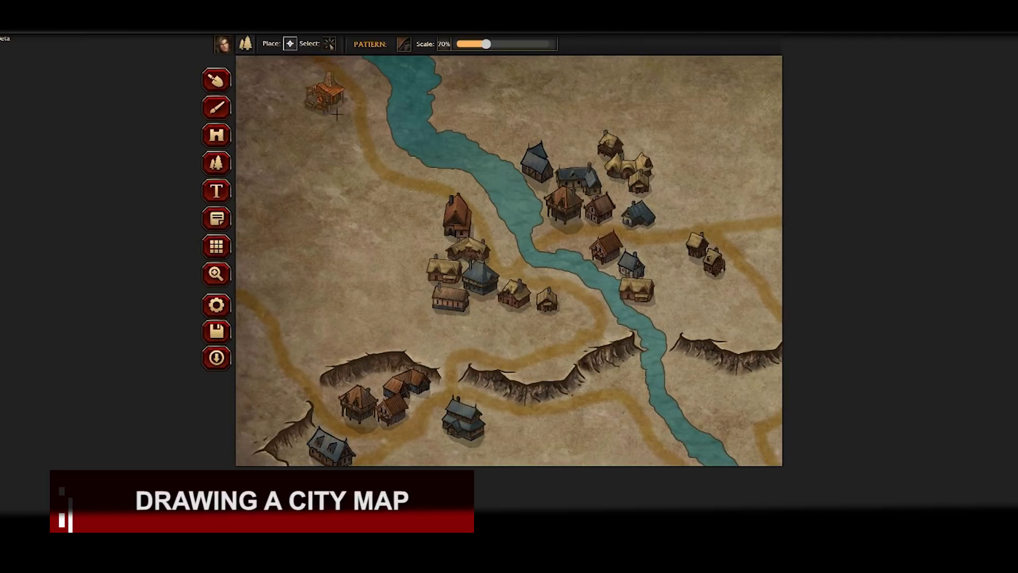
{"action": "left_click", "coordinate": [336, 115]}
Step: Place market stalls around the eastern road junction at 70% scale, deleting the stray one placed on the river's west bank
{"action": "left_click", "coordinate": [404, 44]}
{"action": "left_click", "coordinate": [377, 167]}
{"action": "left_click", "coordinate": [508, 244]}
{"action": "left_click", "coordinate": [330, 44]}
{"action": "left_click", "coordinate": [493, 234]}
{"action": "key", "text": "Delete"}
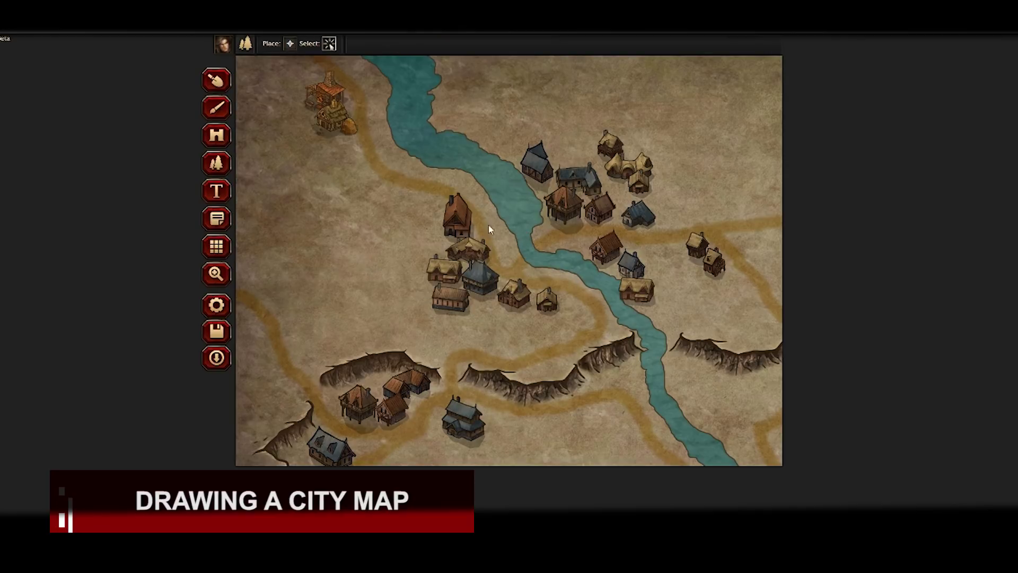
{"action": "left_click", "coordinate": [290, 44]}
{"action": "left_click", "coordinate": [691, 206]}
{"action": "left_click", "coordinate": [716, 206]}
{"action": "left_click", "coordinate": [747, 203]}
{"action": "left_click", "coordinate": [745, 239]}
{"action": "left_click", "coordinate": [763, 252]}
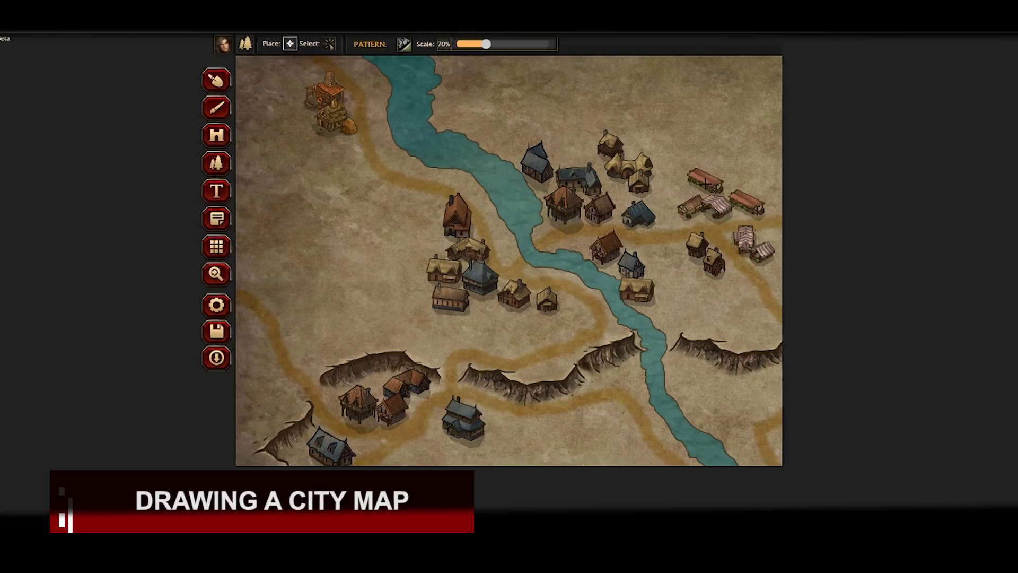
Step: Place a blue-roofed building behind the eastern market stalls and four brown-roofed houses around them
{"action": "left_click", "coordinate": [329, 44]}
{"action": "left_click", "coordinate": [290, 44]}
{"action": "left_click", "coordinate": [403, 44]}
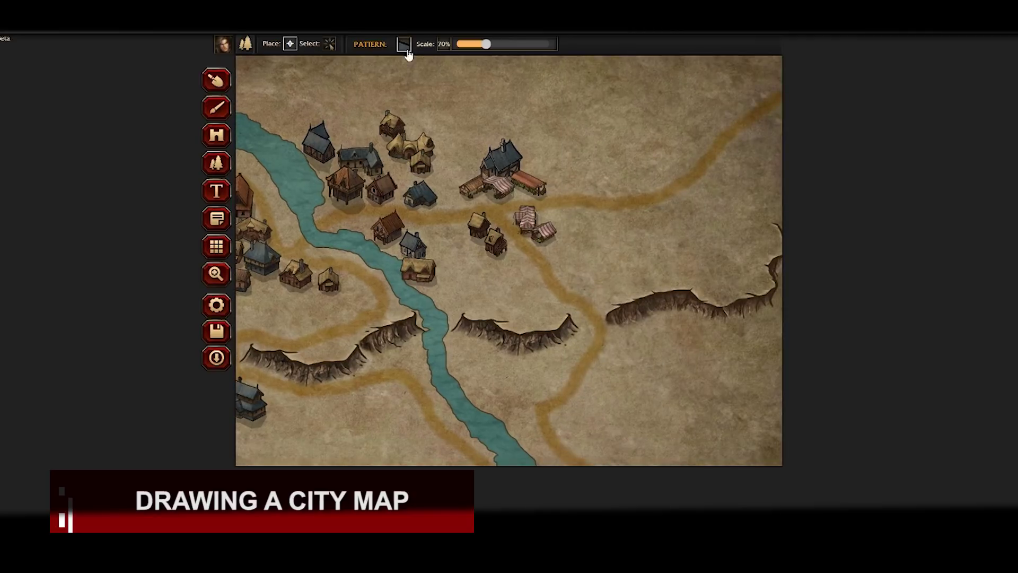
{"action": "left_click", "coordinate": [404, 44]}
{"action": "left_click", "coordinate": [403, 170]}
{"action": "left_click", "coordinate": [552, 252]}
{"action": "left_click", "coordinate": [572, 209]}
{"action": "left_click", "coordinate": [585, 241]}
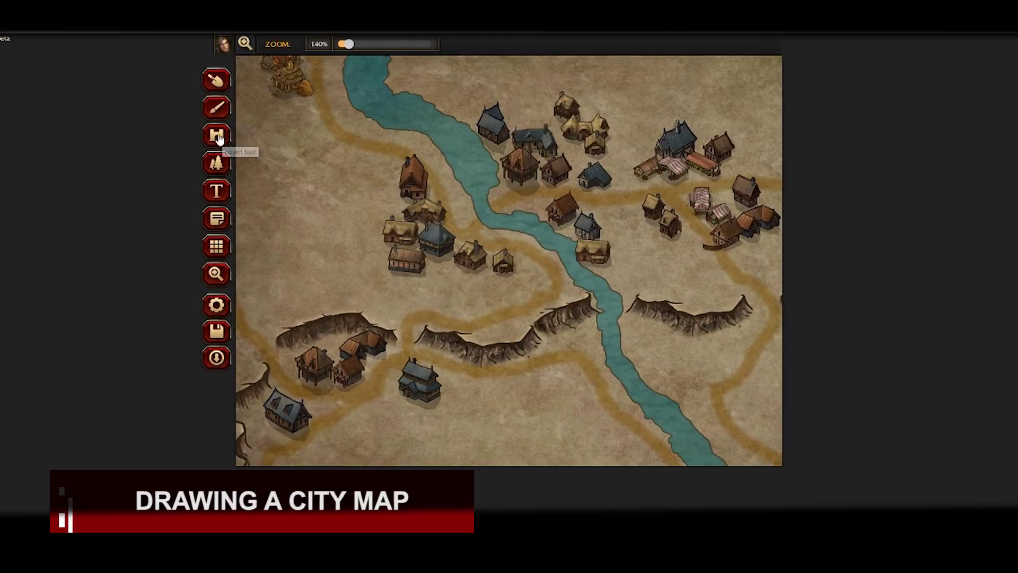
Step: Place market stalls inside the road loop south of the west-bank houses and a green-roofed stall at the cliff below
{"action": "left_click", "coordinate": [216, 135]}
{"action": "left_click", "coordinate": [496, 291]}
{"action": "left_click", "coordinate": [496, 329]}
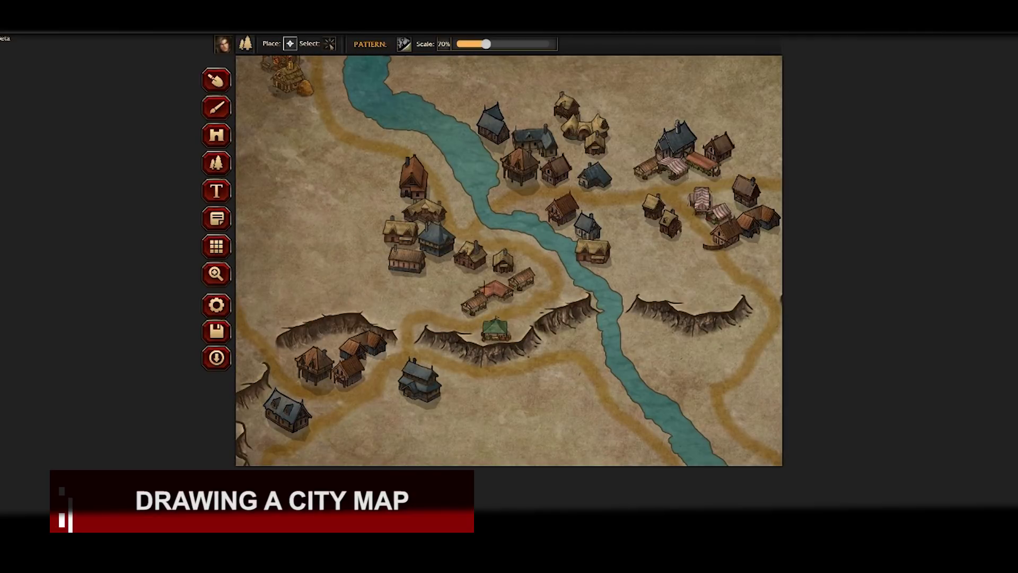
Step: Place brown crop-row field objects at 70% scale around the northwest farm buildings and on the opposite side of the road
{"action": "left_click", "coordinate": [217, 135]}
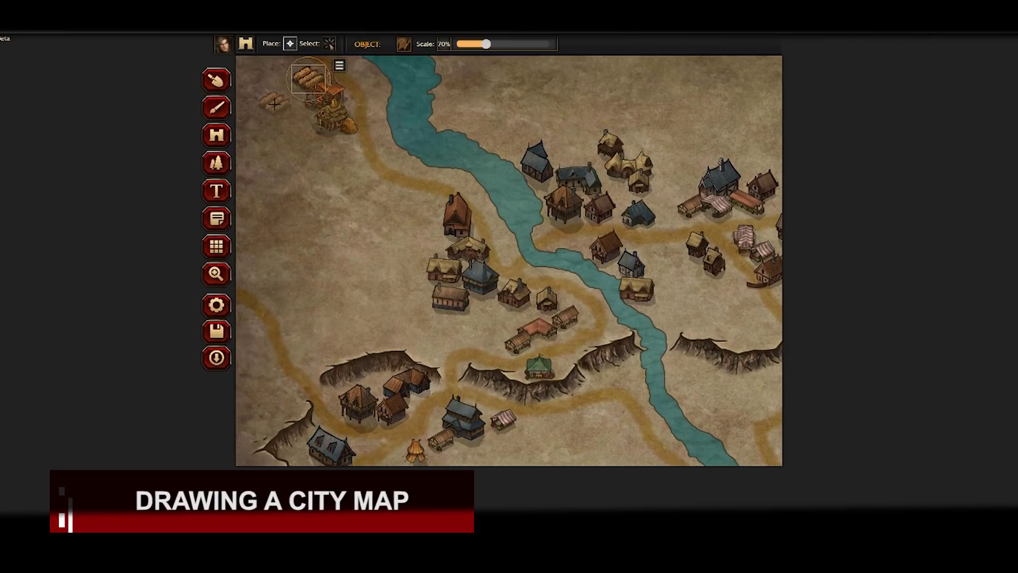
{"action": "left_click", "coordinate": [273, 104]}
{"action": "left_click", "coordinate": [293, 86]}
{"action": "left_click", "coordinate": [291, 64]}
{"action": "left_click", "coordinate": [266, 83]}
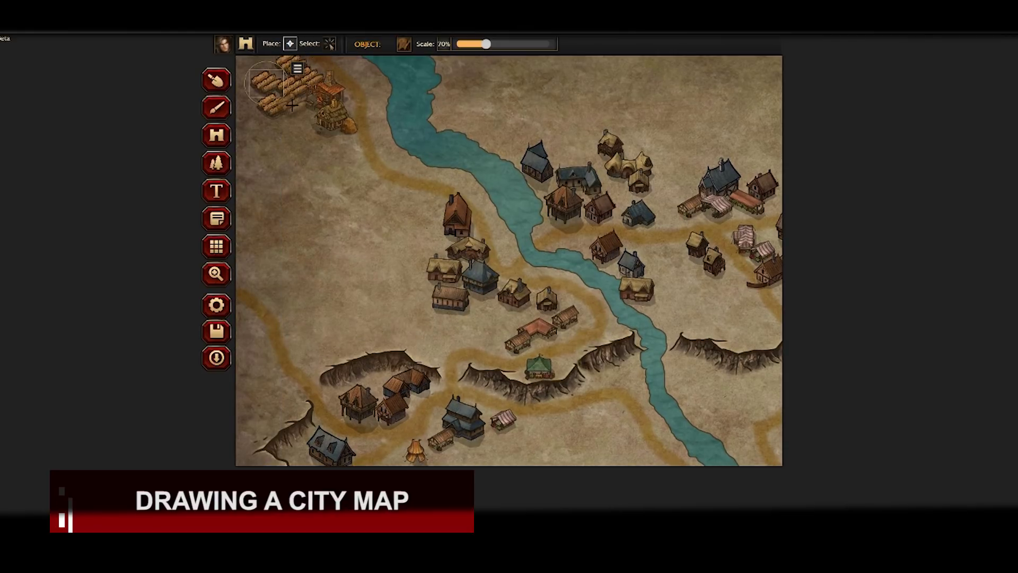
{"action": "left_click", "coordinate": [287, 105]}
{"action": "left_click", "coordinate": [270, 126]}
{"action": "left_click", "coordinate": [278, 151]}
{"action": "left_click", "coordinate": [375, 85]}
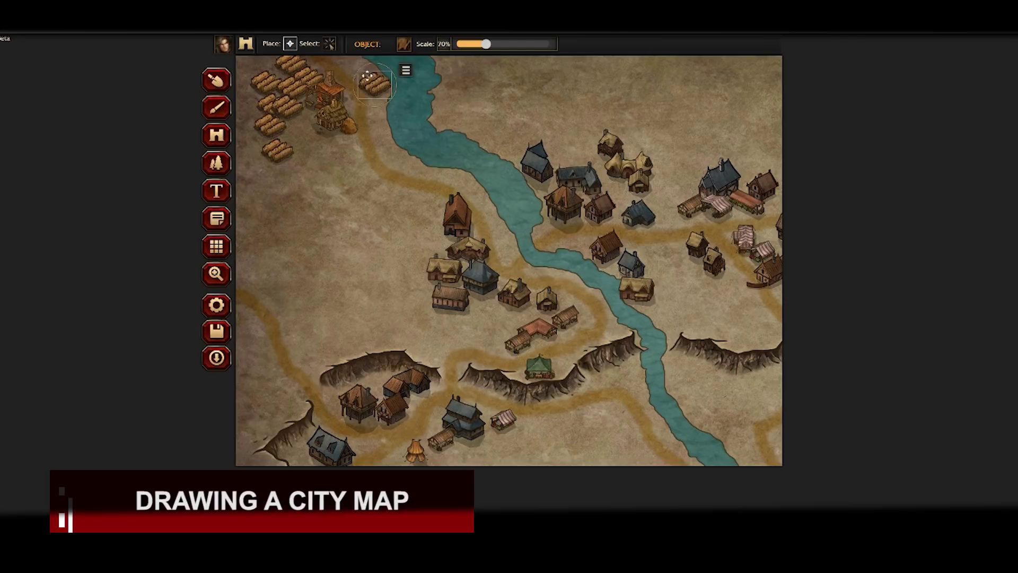
{"action": "left_click", "coordinate": [356, 67]}
Step: Move the crop-row fields closer together so they form continuous patches around the farm buildings
{"action": "left_click", "coordinate": [329, 44]}
{"action": "left_click_drag", "start_coordinate": [386, 85], "coordinate": [383, 79]}
{"action": "left_click", "coordinate": [289, 106]}
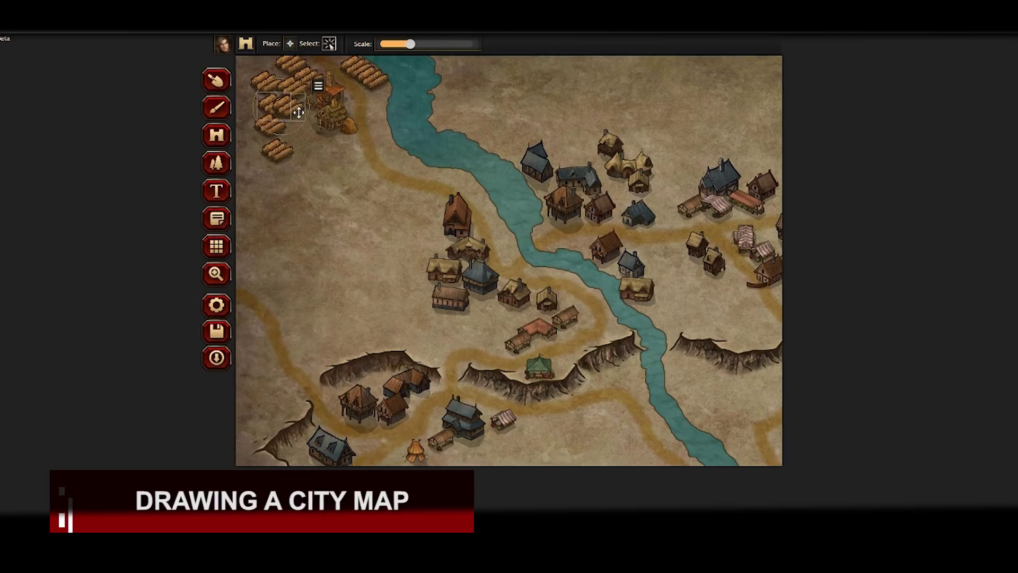
{"action": "left_click_drag", "start_coordinate": [285, 122], "coordinate": [303, 110]}
{"action": "left_click_drag", "start_coordinate": [291, 151], "coordinate": [314, 126]}
{"action": "left_click", "coordinate": [278, 69]}
Step: Paint green trees at 70% scale around the northwest fields, along the river's west bank, and scattered south of the forest
{"action": "left_click", "coordinate": [217, 163]}
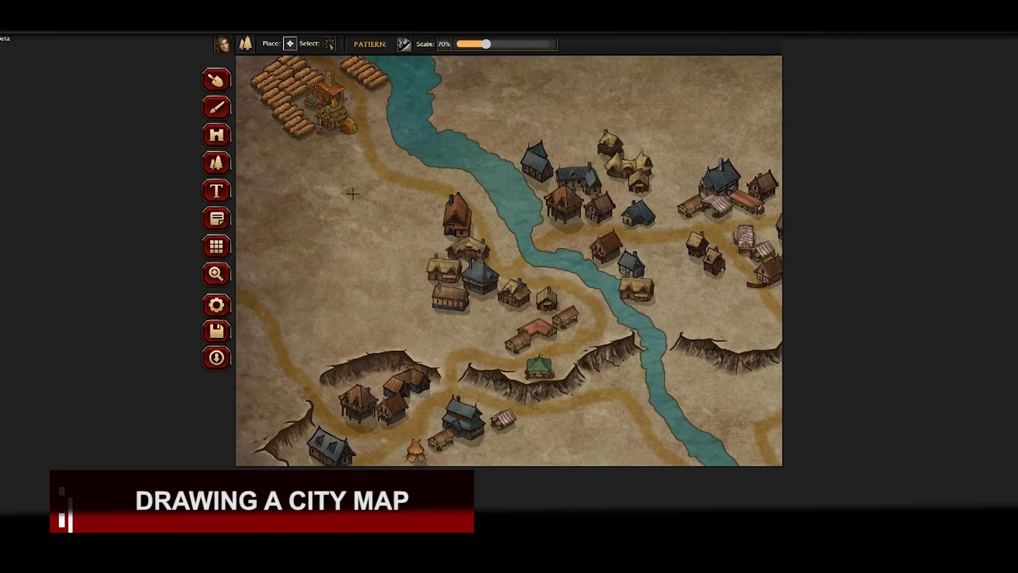
{"action": "left_click", "coordinate": [404, 46]}
{"action": "left_click", "coordinate": [324, 221]}
{"action": "mouse_move", "coordinate": [254, 91]}
{"action": "left_mouse_down"}
{"action": "mouse_move", "coordinate": [273, 130]}
{"action": "mouse_move", "coordinate": [245, 151]}
{"action": "mouse_move", "coordinate": [347, 160]}
{"action": "left_mouse_up"}
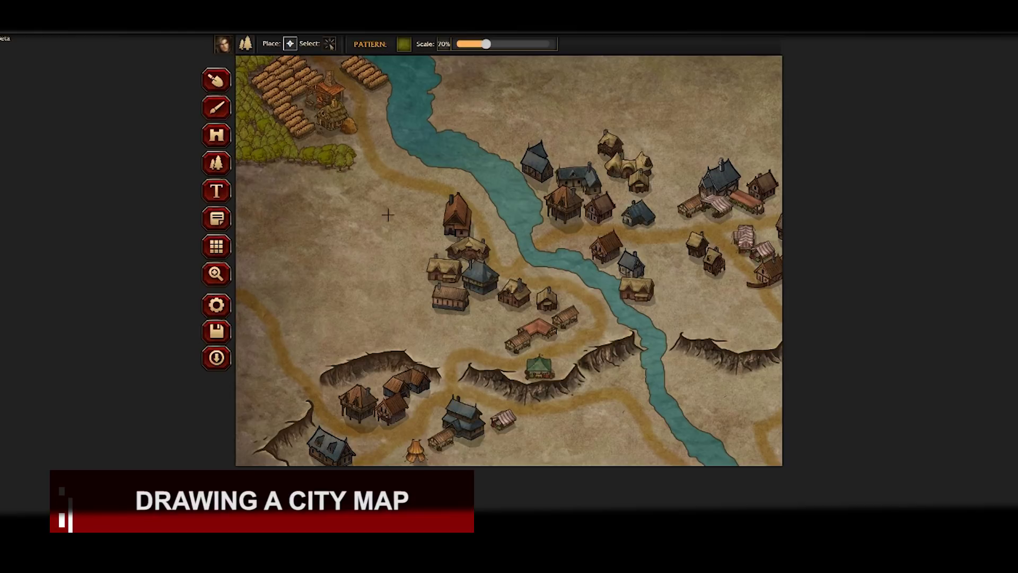
{"action": "left_click_drag", "start_coordinate": [381, 103], "coordinate": [396, 148]}
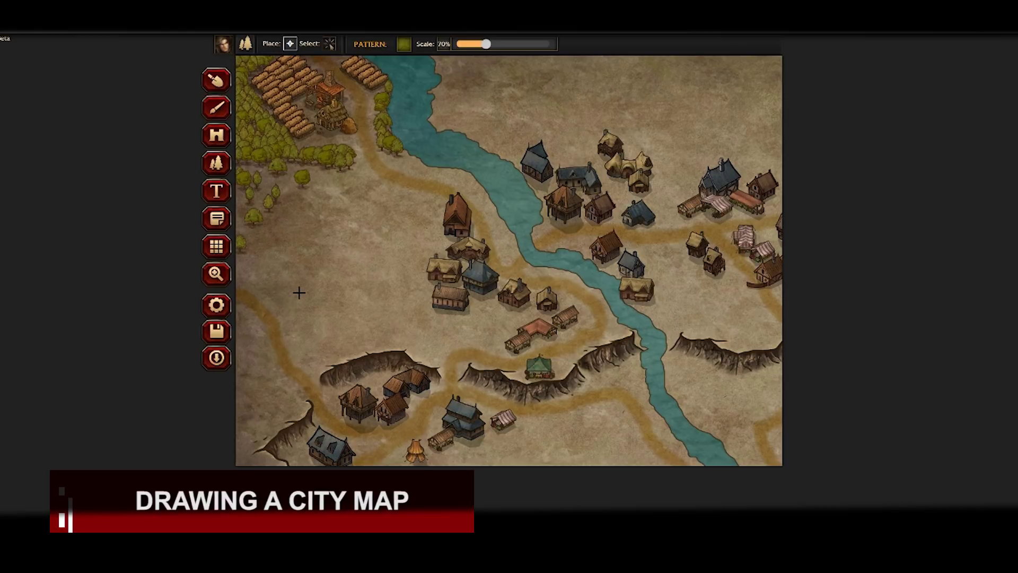
Step: Place a Tower-000 at 50% scale on the river's west bank, north of the west-bank houses
{"action": "left_click", "coordinate": [219, 271]}
{"action": "left_click_drag", "start_coordinate": [581, 285], "coordinate": [540, 310]}
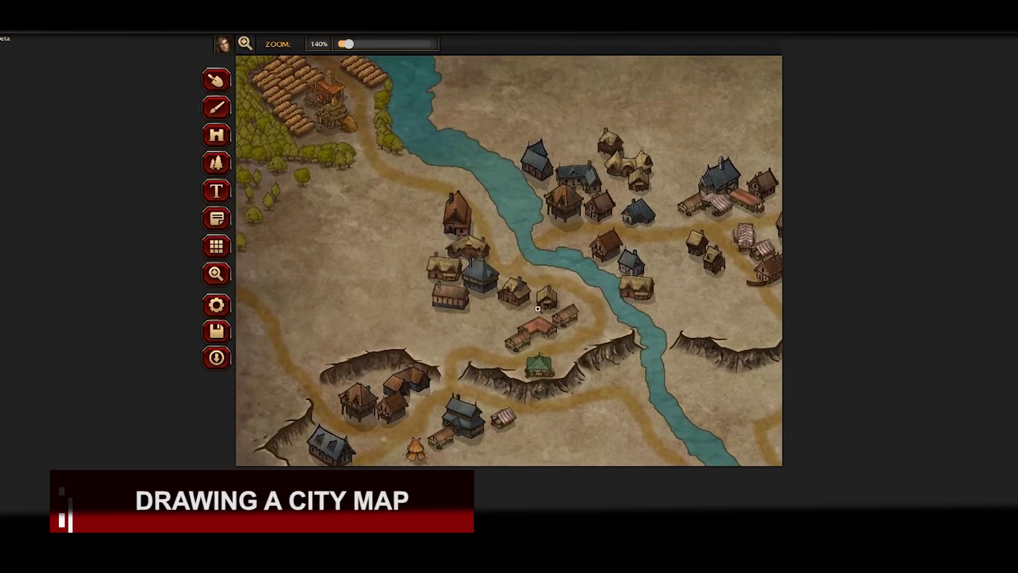
{"action": "left_click", "coordinate": [215, 141]}
{"action": "left_click", "coordinate": [404, 44]}
{"action": "scroll", "coordinate": [440, 173], "scroll_direction": "down", "scroll_amount": 10}
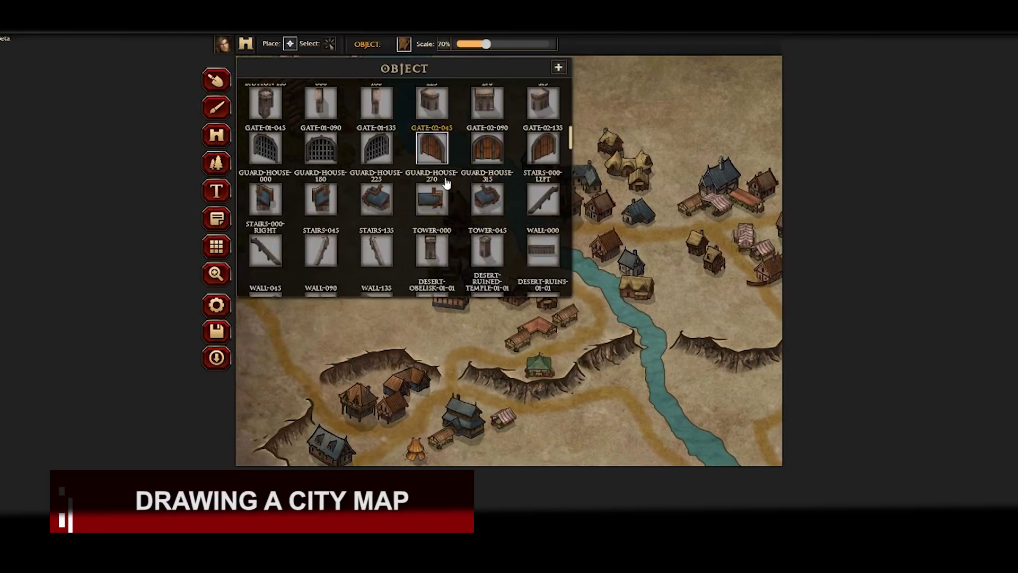
{"action": "left_click", "coordinate": [440, 173]}
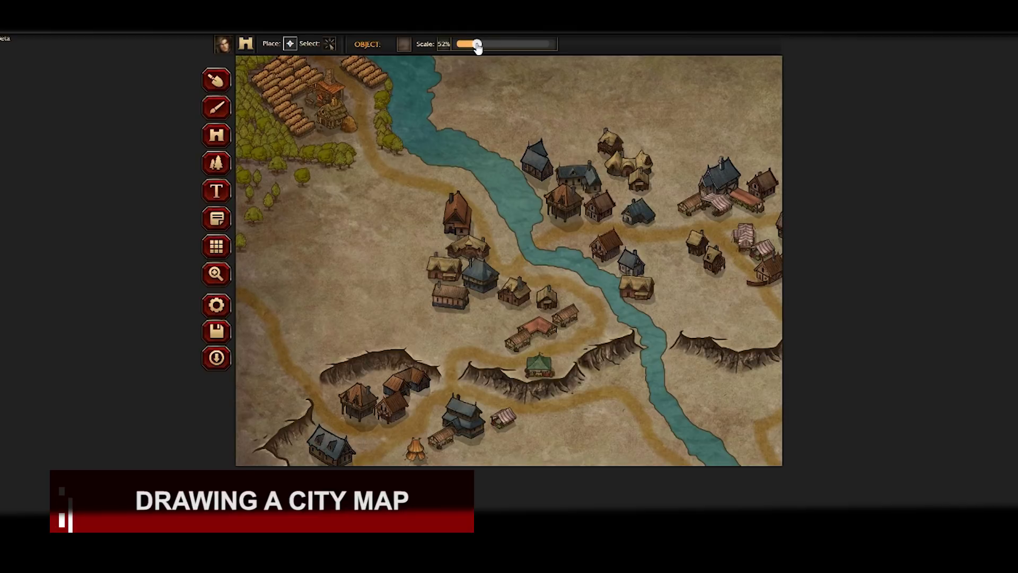
{"action": "left_click_drag", "start_coordinate": [477, 46], "coordinate": [475, 46]}
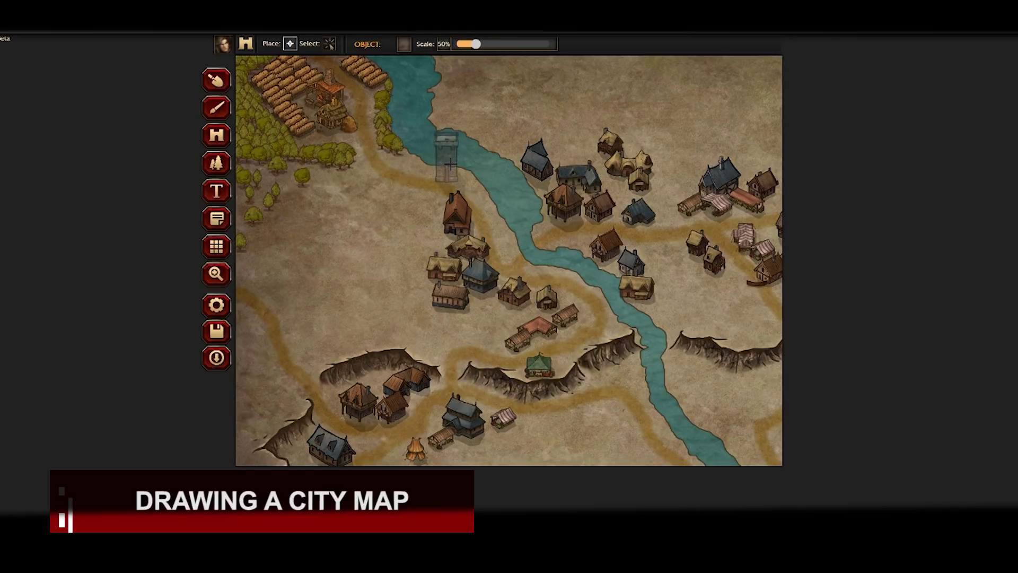
{"action": "left_click", "coordinate": [450, 165]}
Step: Attach a Wall-045 section running southwest from the riverside tower and fit a Tower-000 onto its far end
{"action": "left_click", "coordinate": [404, 45]}
{"action": "left_click", "coordinate": [265, 219]}
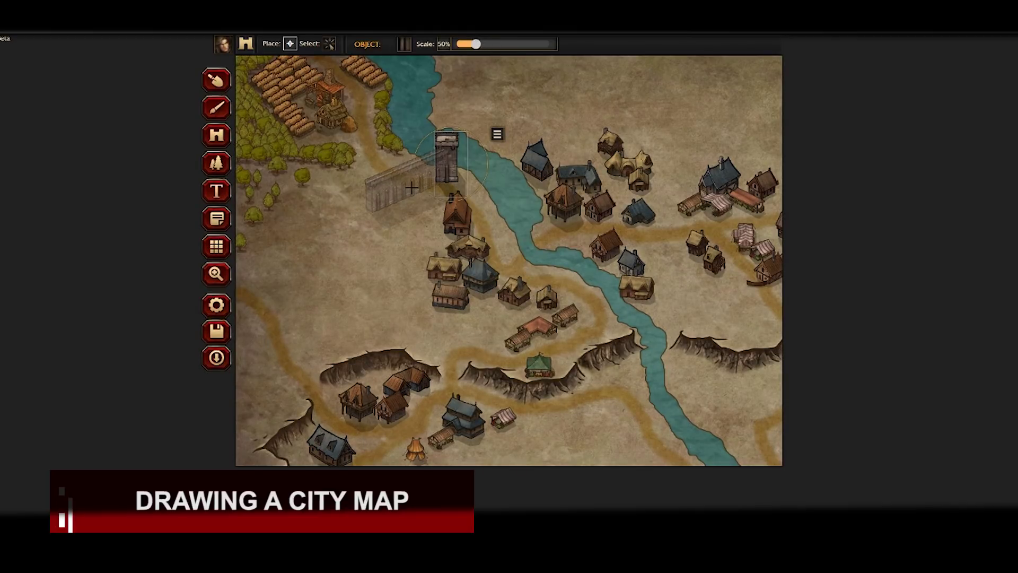
{"action": "left_click", "coordinate": [413, 186]}
{"action": "left_click", "coordinate": [404, 44]}
{"action": "left_click", "coordinate": [440, 168]}
{"action": "left_click", "coordinate": [345, 219]}
{"action": "left_click", "coordinate": [329, 44]}
{"action": "left_click_drag", "start_coordinate": [345, 217], "coordinate": [376, 194]}
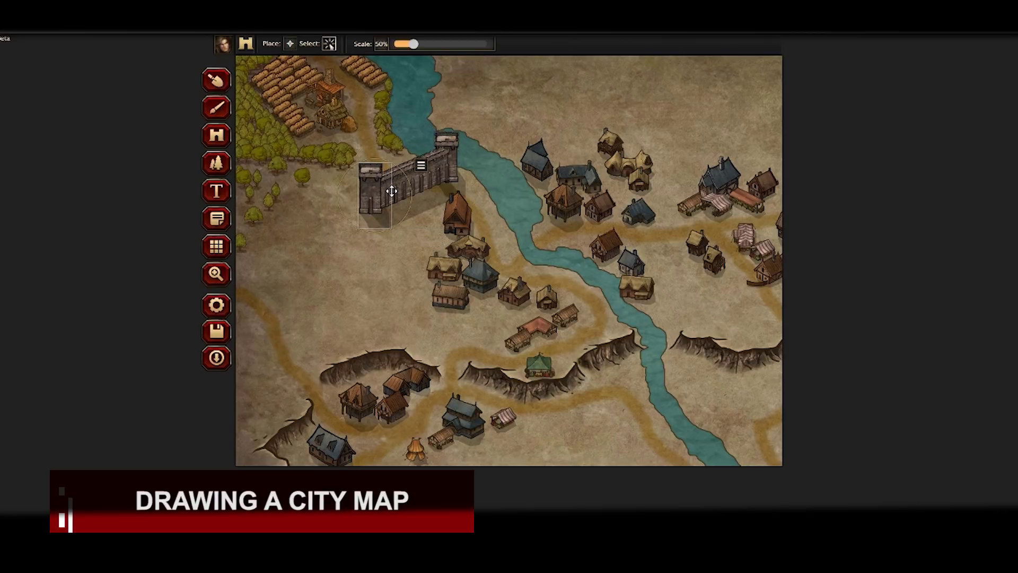
Step: Run a vertical Wall-090 section south from the western tower and fit a Tower-000 onto its southern end
{"action": "left_click", "coordinate": [219, 139]}
{"action": "left_click", "coordinate": [404, 44]}
{"action": "left_click", "coordinate": [375, 224]}
{"action": "left_click", "coordinate": [375, 251]}
{"action": "left_click", "coordinate": [404, 44]}
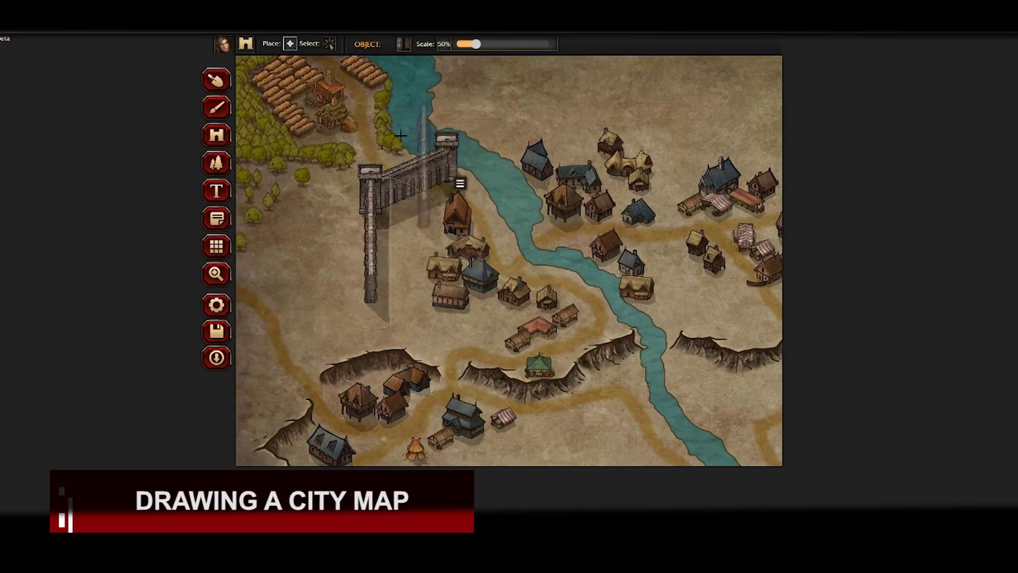
{"action": "left_click", "coordinate": [431, 175]}
{"action": "left_click", "coordinate": [329, 322]}
{"action": "left_click", "coordinate": [330, 44]}
{"action": "left_click_drag", "start_coordinate": [330, 318], "coordinate": [376, 287]}
{"action": "left_click", "coordinate": [387, 356]}
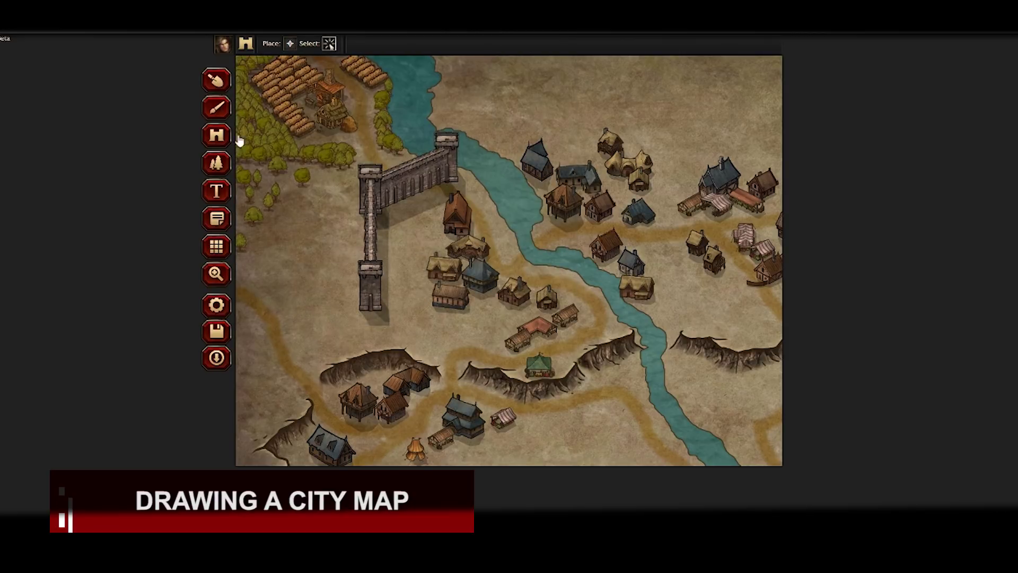
Step: Place a Wall-135 section southeast from the southwestern tower, then add a Tower-000 at its end and another on the east riverbank
{"action": "left_click", "coordinate": [219, 138]}
{"action": "left_click", "coordinate": [405, 44]}
{"action": "left_click", "coordinate": [377, 223]}
{"action": "left_click", "coordinate": [412, 321]}
{"action": "left_click", "coordinate": [405, 46]}
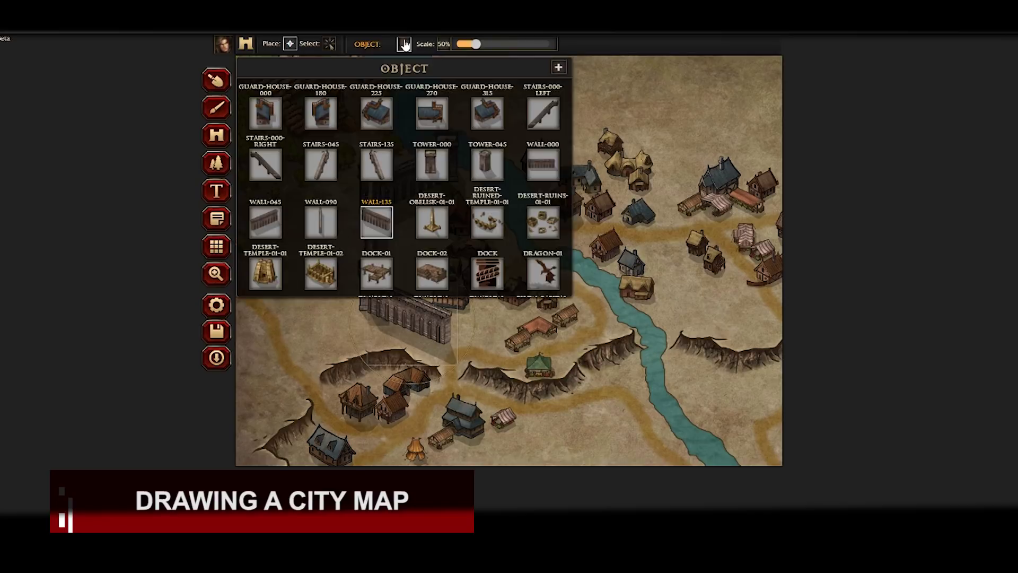
{"action": "left_click", "coordinate": [432, 164]}
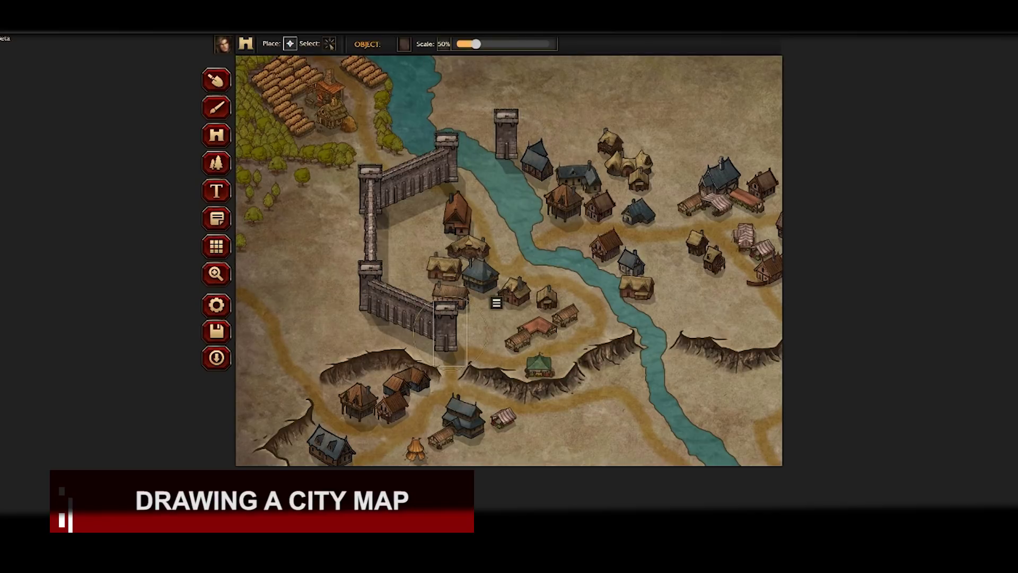
Step: Continue the southern wall with a second Wall-135 section and shift the cliff below it slightly southeast
{"action": "left_click", "coordinate": [486, 348]}
{"action": "left_click", "coordinate": [329, 44]}
{"action": "left_click_drag", "start_coordinate": [576, 369], "coordinate": [588, 380]}
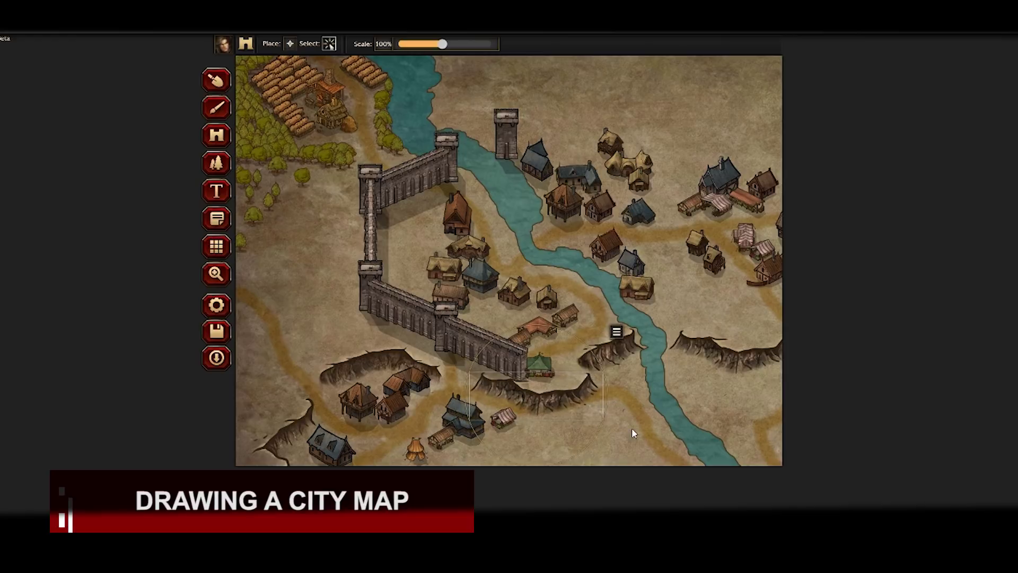
{"action": "left_click", "coordinate": [633, 431]}
Step: Place a Tower-000 at 50% scale on the southeastern end of the southern city wall
{"action": "left_click", "coordinate": [219, 137]}
{"action": "left_click", "coordinate": [404, 44]}
{"action": "left_click", "coordinate": [432, 164]}
{"action": "left_click", "coordinate": [539, 371]}
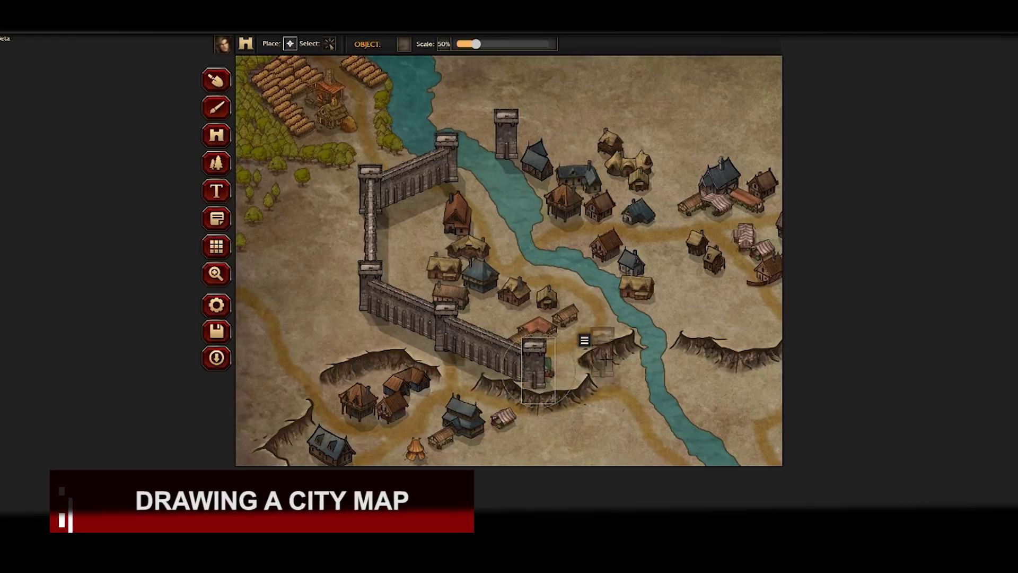
Step: Place wooden gates at 50% scale in the northern wall and in the southern wall where the roads pass through
{"action": "left_click", "coordinate": [216, 135]}
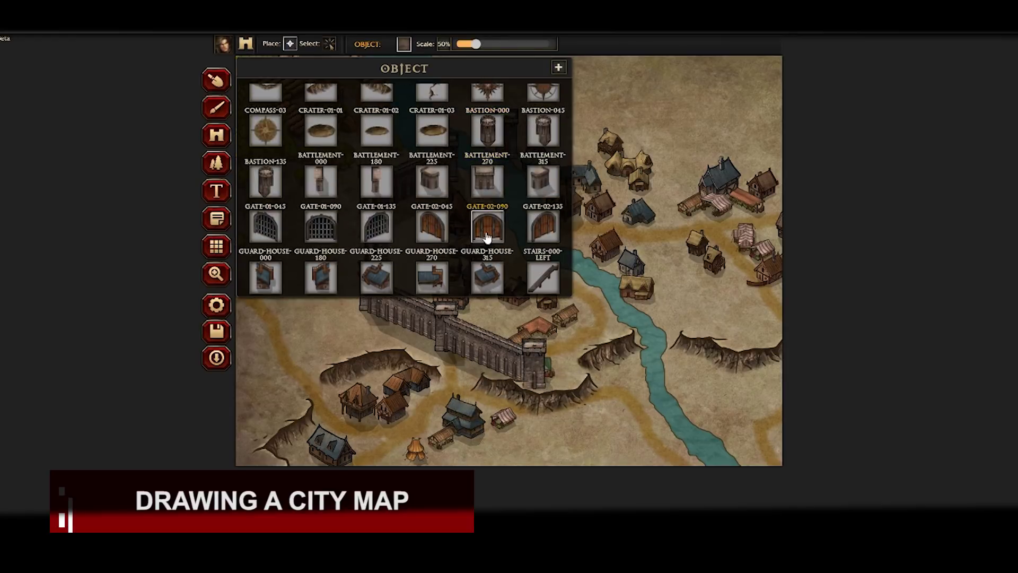
{"action": "left_click", "coordinate": [487, 237]}
{"action": "left_click", "coordinate": [469, 351]}
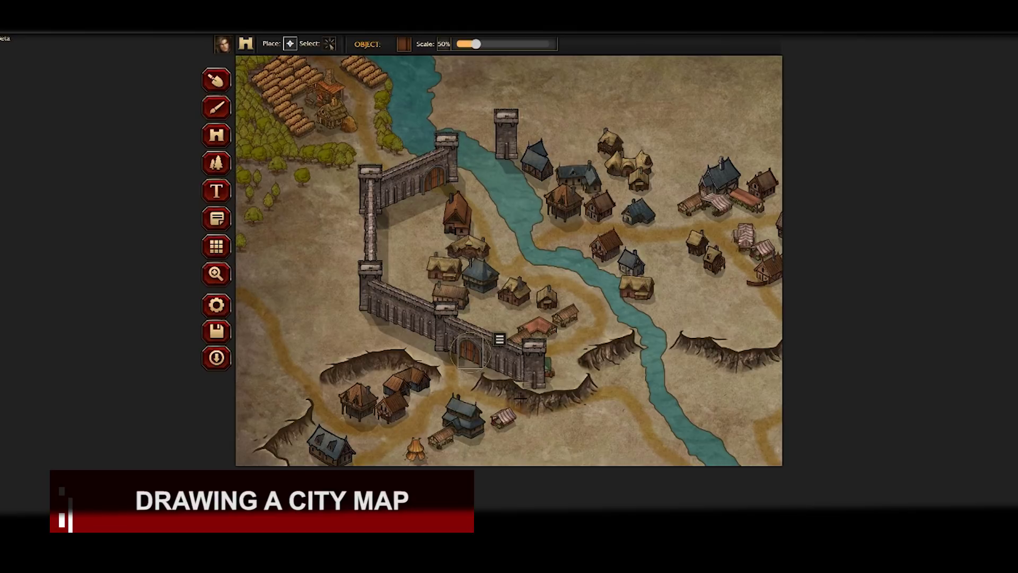
Step: Paint side roads among the east-bank houses and inside the walled quarter with a circle brush of size 10 and softness 1
{"action": "left_click", "coordinate": [218, 108]}
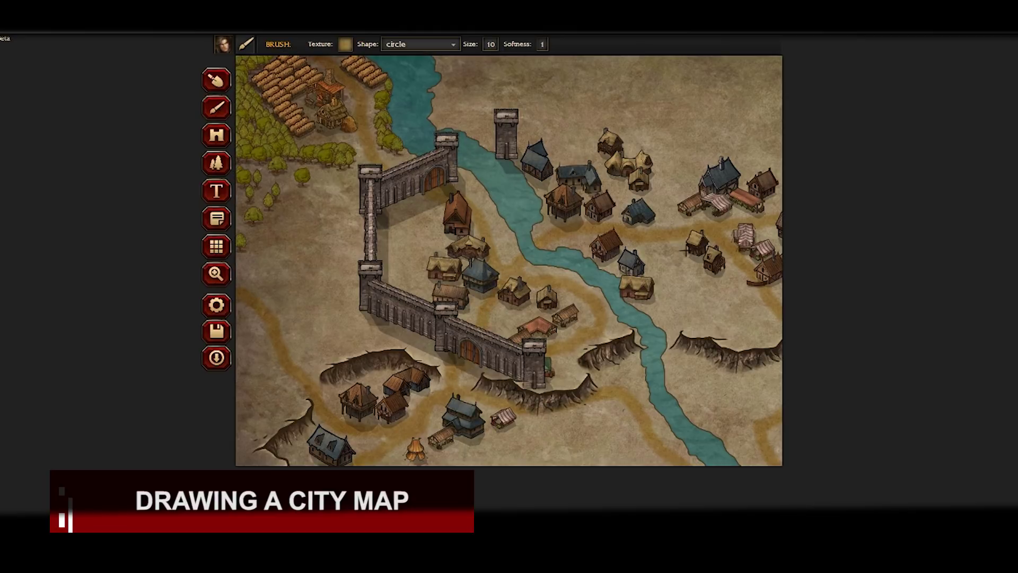
{"action": "left_click_drag", "start_coordinate": [670, 223], "coordinate": [626, 131]}
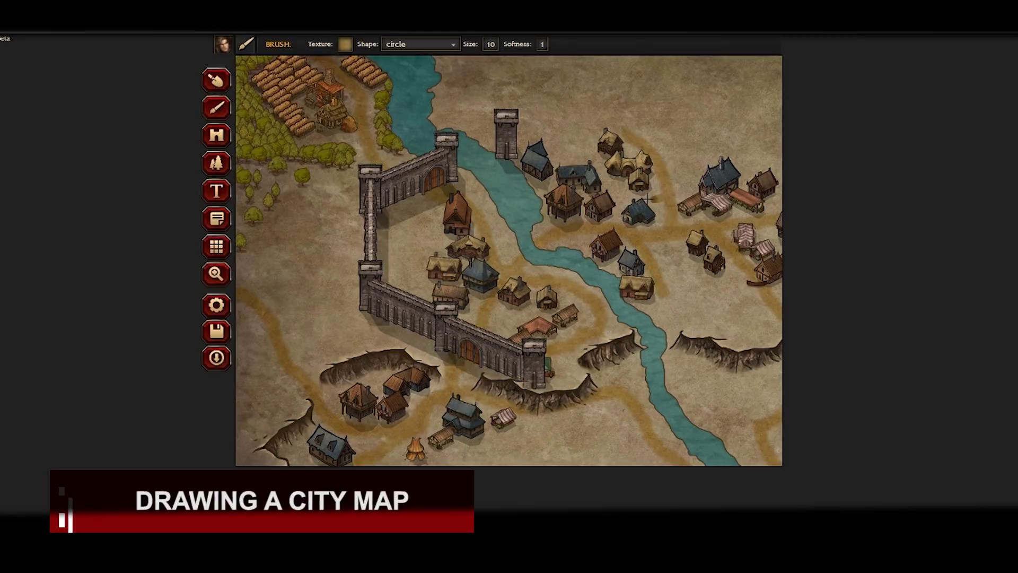
{"action": "left_click_drag", "start_coordinate": [648, 198], "coordinate": [558, 146]}
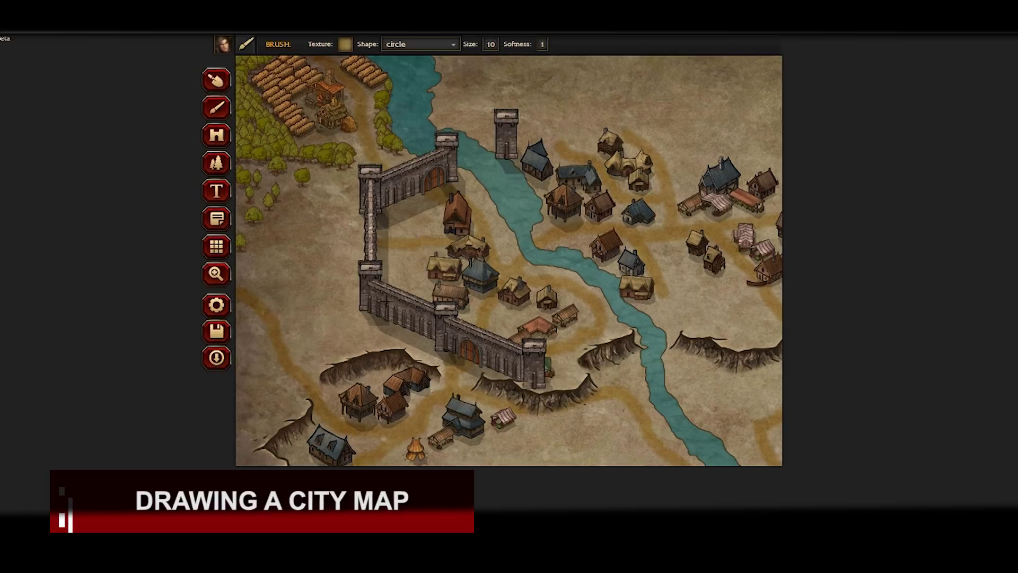
Step: Place a large temple at 70% scale on the east bank, just above the cliff south of the houses
{"action": "left_click", "coordinate": [218, 169]}
{"action": "scroll", "coordinate": [455, 125], "scroll_direction": "down", "scroll_amount": 10}
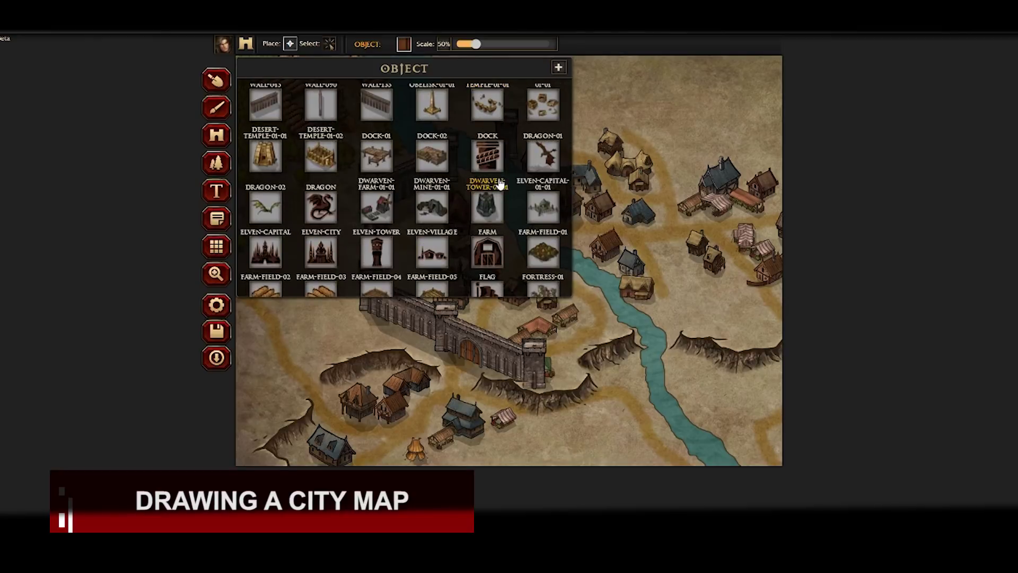
{"action": "scroll", "coordinate": [499, 183], "scroll_direction": "down", "scroll_amount": 15}
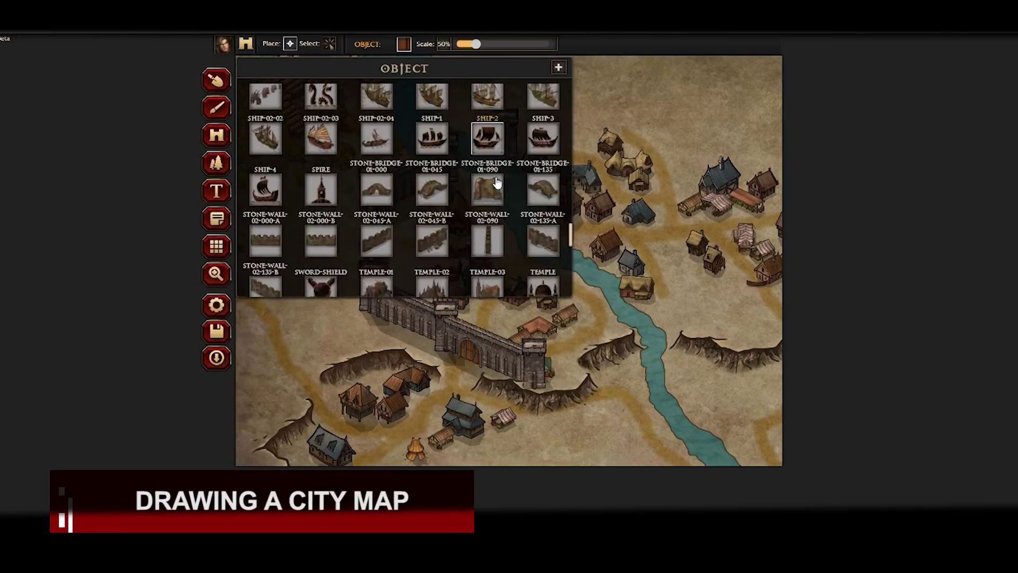
{"action": "scroll", "coordinate": [497, 183], "scroll_direction": "down", "scroll_amount": 3}
{"action": "left_click", "coordinate": [375, 233]}
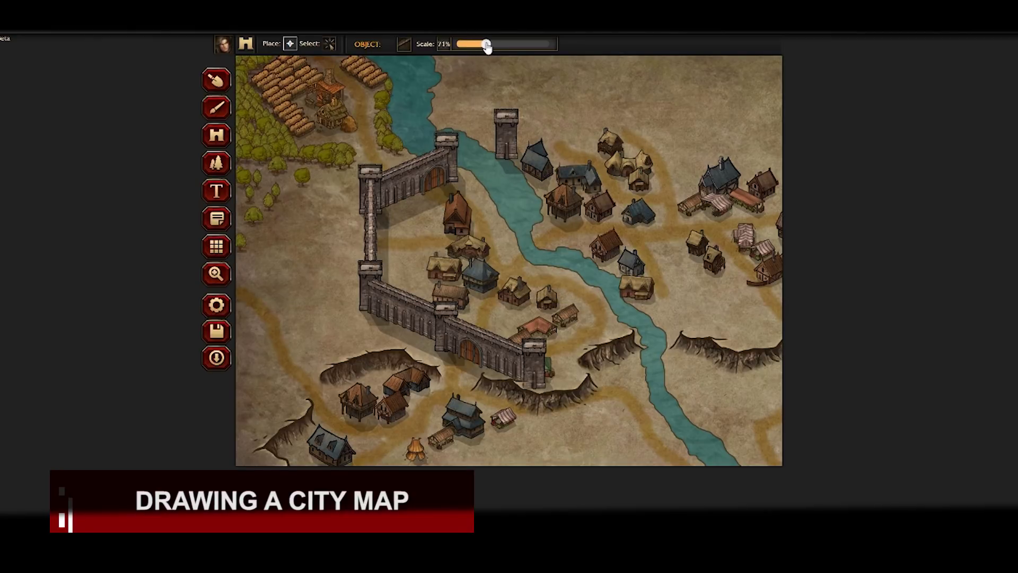
{"action": "left_click_drag", "start_coordinate": [488, 47], "coordinate": [487, 47]}
{"action": "key", "text": "space"}
{"action": "left_click_drag", "start_coordinate": [580, 280], "coordinate": [362, 268]}
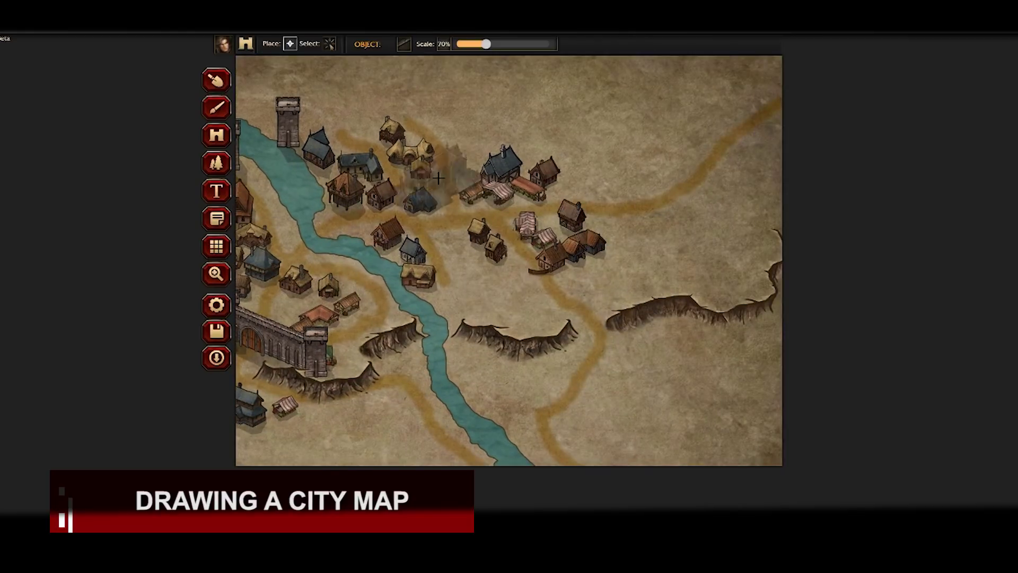
{"action": "left_click", "coordinate": [498, 289]}
Step: Place two blue-roofed town buildings at 70% scale along the temple's southeastern side
{"action": "left_click", "coordinate": [218, 162]}
{"action": "left_click", "coordinate": [404, 45]}
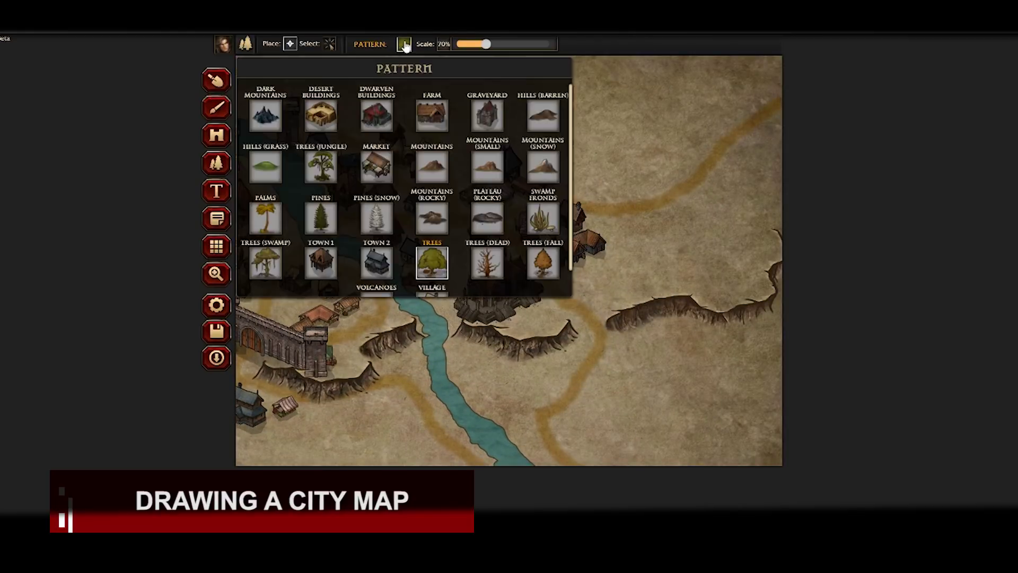
{"action": "scroll", "coordinate": [399, 130], "scroll_direction": "down", "scroll_amount": 1}
{"action": "left_click", "coordinate": [433, 276]}
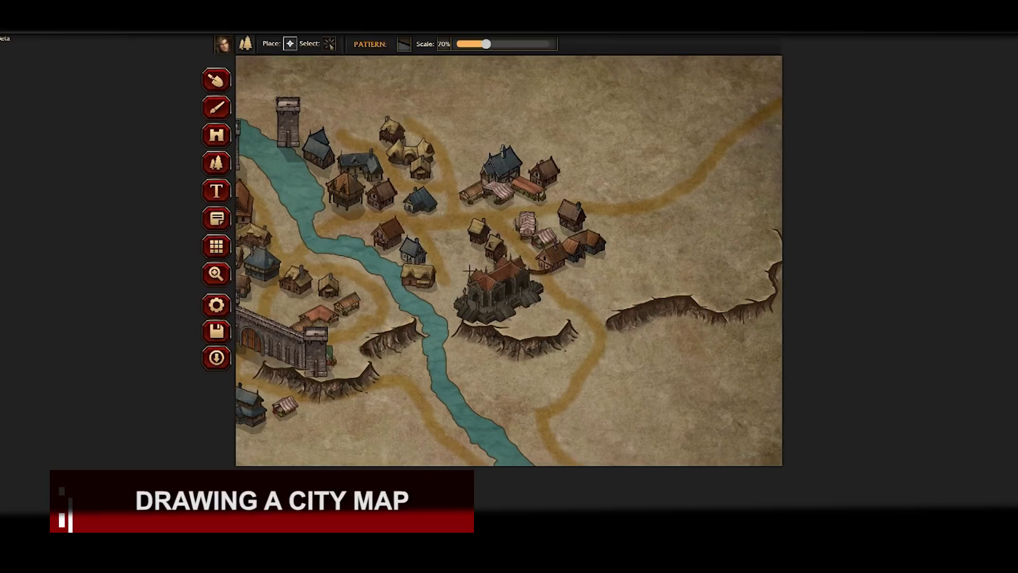
{"action": "left_click", "coordinate": [528, 319]}
{"action": "left_click", "coordinate": [563, 307]}
Step: Add Village pattern houses beside the temple and around the northern market, deleting the overlapping thatched house northwest of the temple
{"action": "left_click", "coordinate": [404, 45]}
{"action": "left_click", "coordinate": [432, 305]}
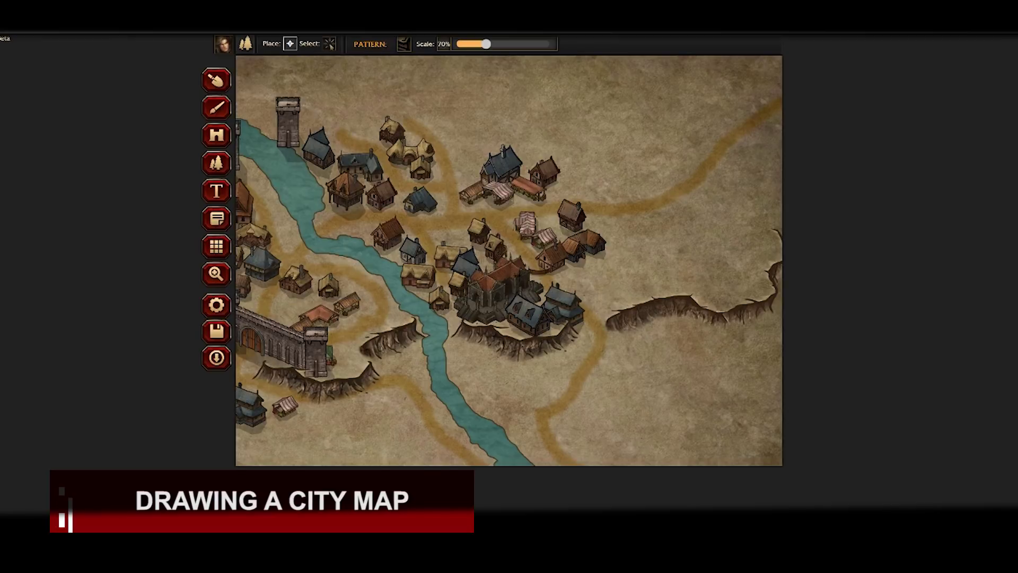
{"action": "left_click", "coordinate": [329, 44]}
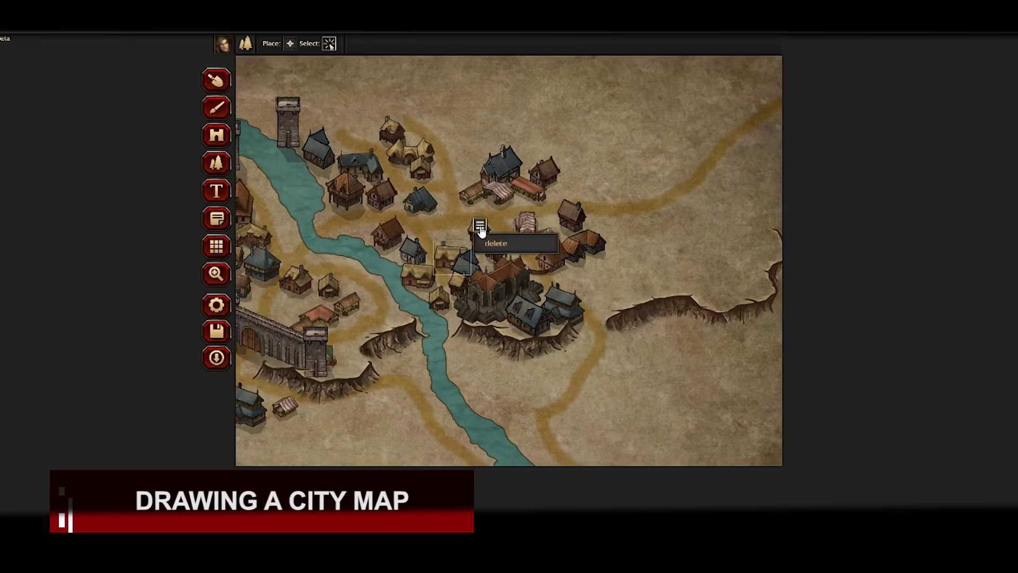
{"action": "left_click", "coordinate": [290, 44]}
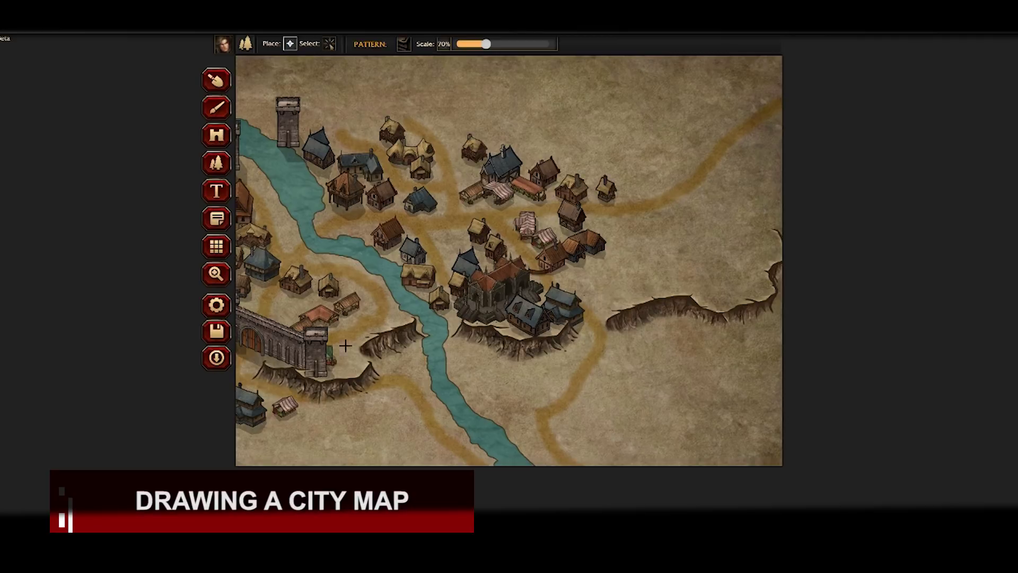
Step: Keep one village house beside the southern wall's eastern tower and delete the two extra houses on the nearby cliffs
{"action": "left_click", "coordinate": [329, 43]}
{"action": "left_click", "coordinate": [351, 366]}
{"action": "left_click", "coordinate": [350, 370]}
{"action": "left_click", "coordinate": [388, 344]}
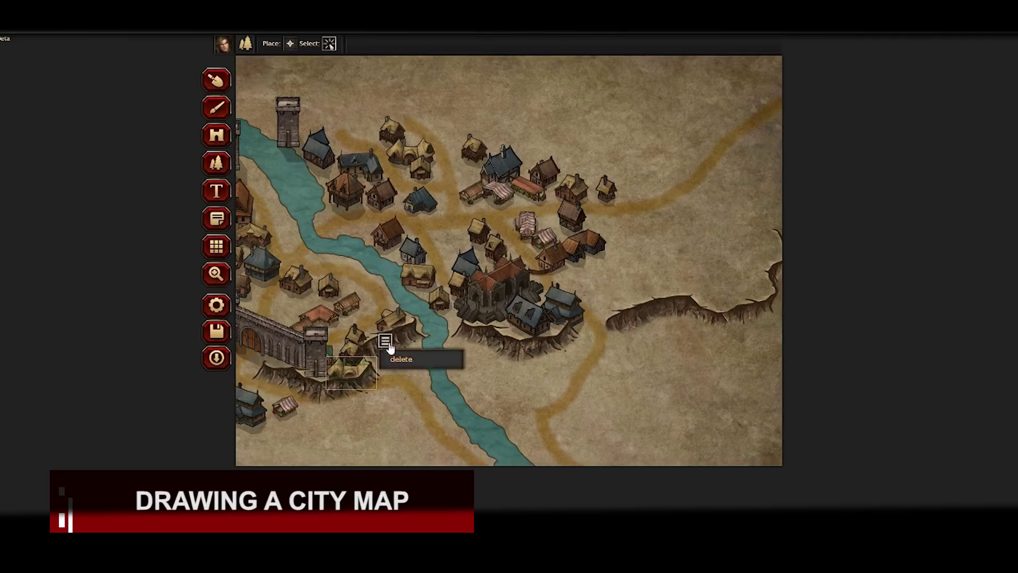
{"action": "left_click", "coordinate": [398, 358]}
{"action": "left_click", "coordinate": [393, 321]}
{"action": "left_click", "coordinate": [414, 296]}
{"action": "left_click", "coordinate": [429, 309]}
{"action": "left_click", "coordinate": [290, 44]}
Step: Place brown-roofed houses on the west riverbank and in the walled quarter's northwestern corner, deleting a surplus one near the northern wall
{"action": "left_click", "coordinate": [404, 44]}
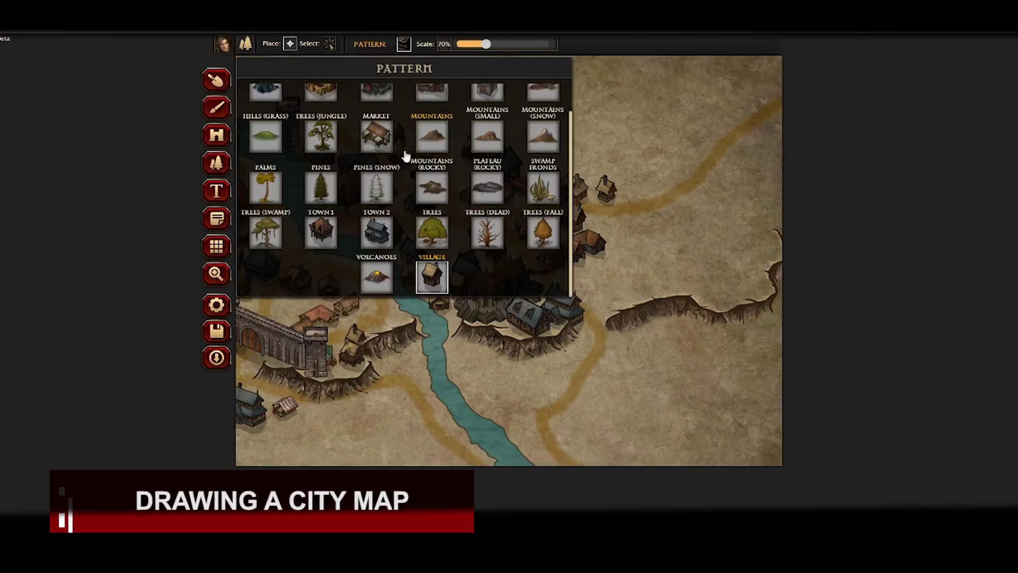
{"action": "left_click", "coordinate": [407, 153]}
{"action": "left_click", "coordinate": [399, 311]}
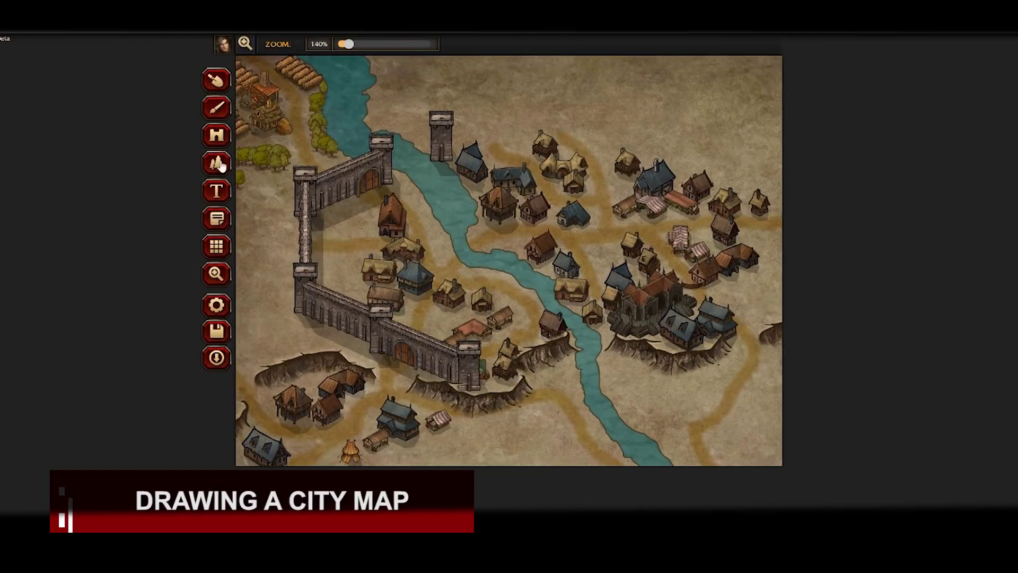
{"action": "left_click", "coordinate": [217, 162]}
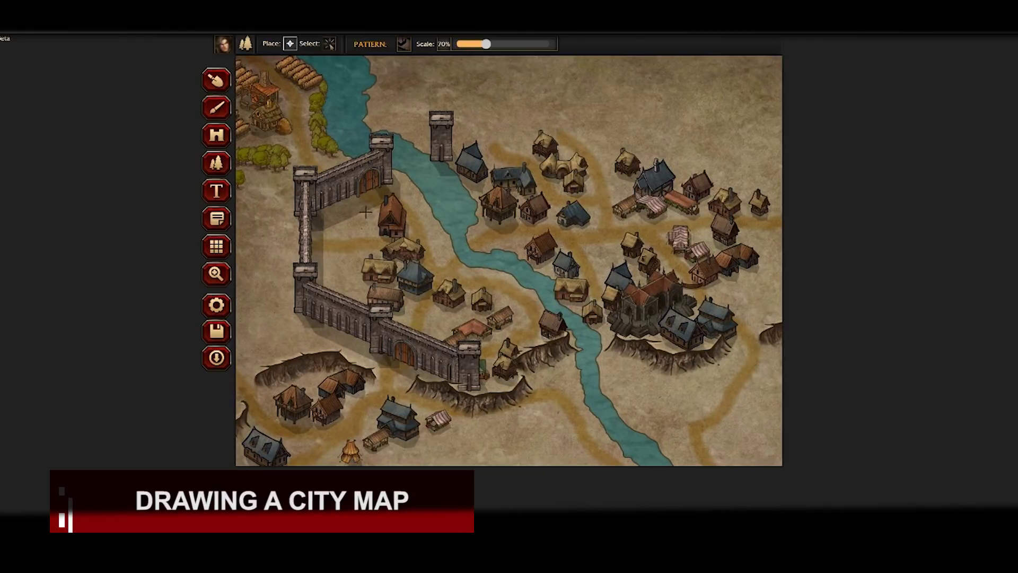
{"action": "left_click", "coordinate": [329, 44]}
{"action": "left_click", "coordinate": [359, 202]}
{"action": "left_click", "coordinate": [384, 173]}
{"action": "left_click", "coordinate": [402, 188]}
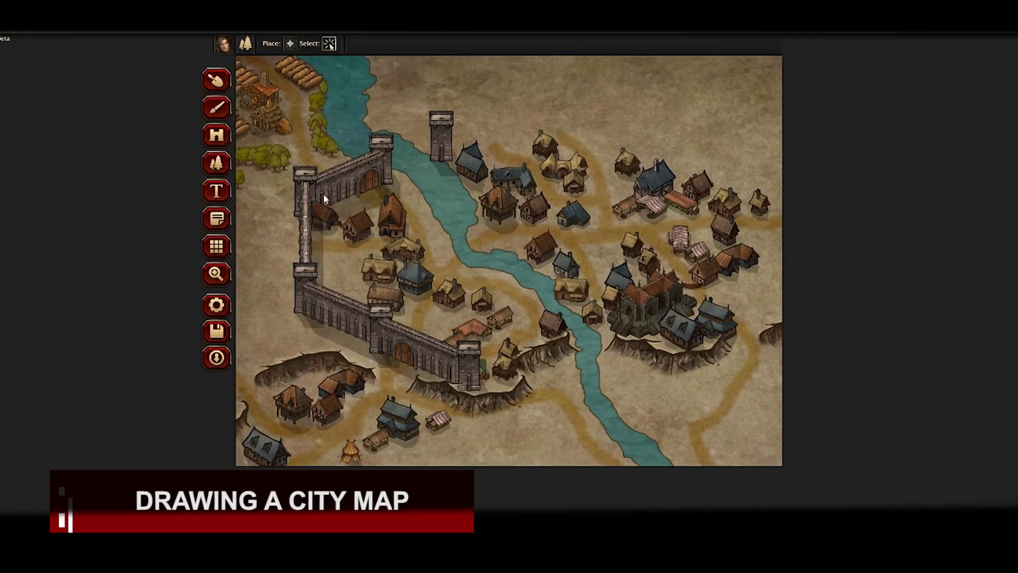
Step: Add farm pattern buildings at 70% scale by the western wall, near the southern wall and along the quarter's riverbank
{"action": "left_click", "coordinate": [290, 44]}
{"action": "left_click", "coordinate": [404, 45]}
{"action": "left_click", "coordinate": [407, 153]}
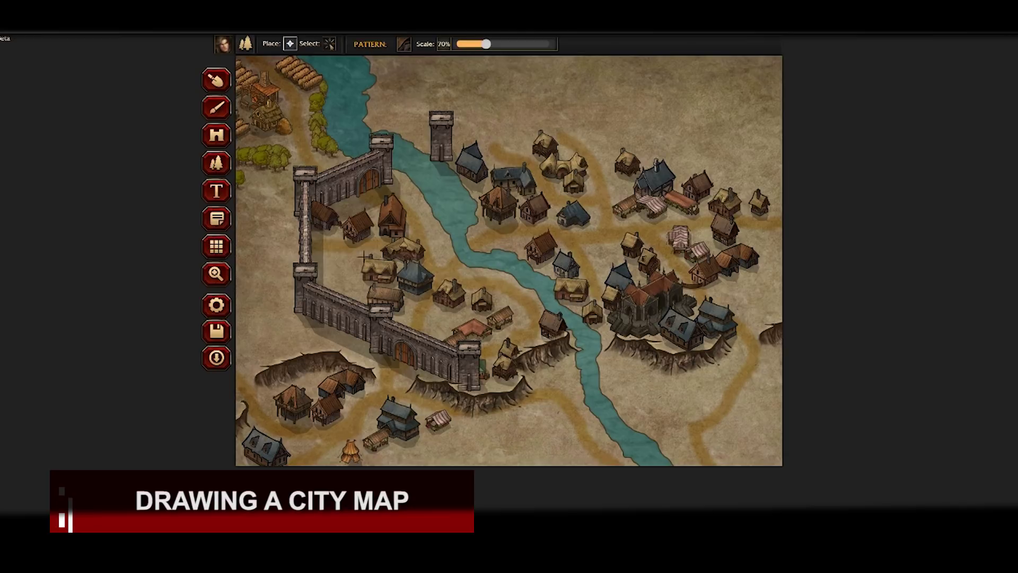
{"action": "left_click", "coordinate": [331, 261]}
{"action": "left_click", "coordinate": [435, 315]}
{"action": "left_click", "coordinate": [443, 239]}
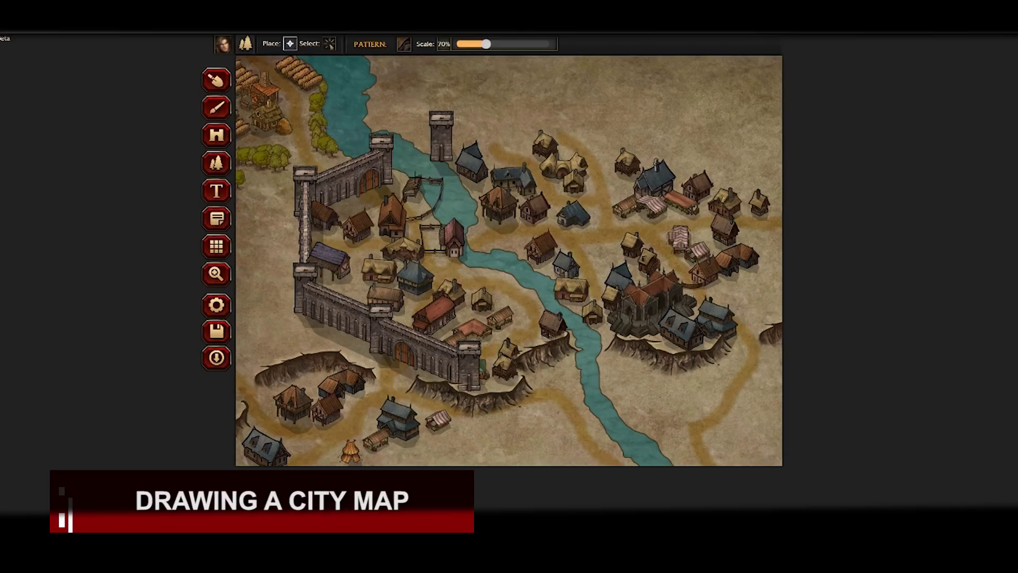
Step: Delete the two fenced farm buildings overlapping the river on the walled quarter's eastern side
{"action": "left_click", "coordinate": [330, 44]}
{"action": "left_click", "coordinate": [413, 174]}
{"action": "left_click", "coordinate": [453, 161]}
{"action": "left_click", "coordinate": [455, 247]}
{"action": "left_click", "coordinate": [497, 233]}
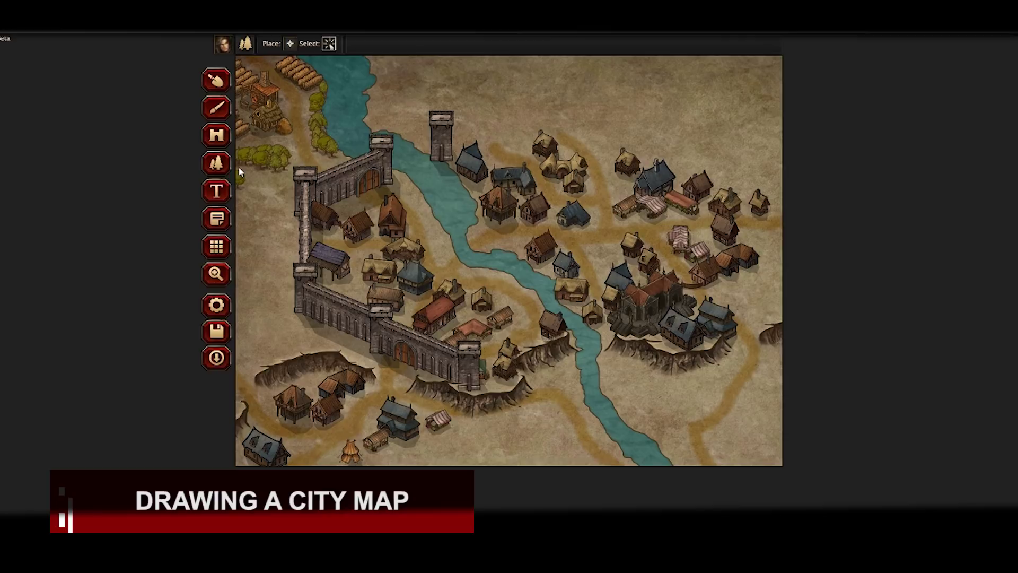
Step: Place two large blue-roofed town buildings on the walled quarter's riverbank and delete the small blue-roofed house overlapping the water
{"action": "left_click", "coordinate": [291, 44]}
{"action": "left_click", "coordinate": [405, 46]}
{"action": "left_click", "coordinate": [374, 263]}
{"action": "left_click", "coordinate": [436, 226]}
{"action": "left_click", "coordinate": [420, 204]}
{"action": "left_click", "coordinate": [330, 43]}
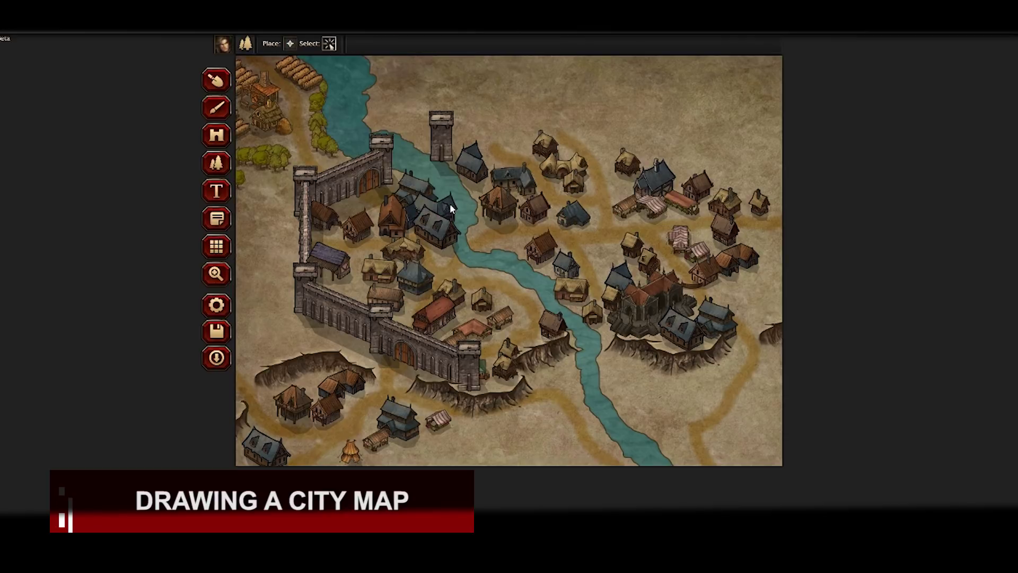
{"action": "left_click", "coordinate": [449, 204]}
{"action": "left_click", "coordinate": [485, 194]}
Step: Place Dock-01 at 36% scale at the river bend in the city and on the eastern shore of the river mouth
{"action": "left_click", "coordinate": [221, 86]}
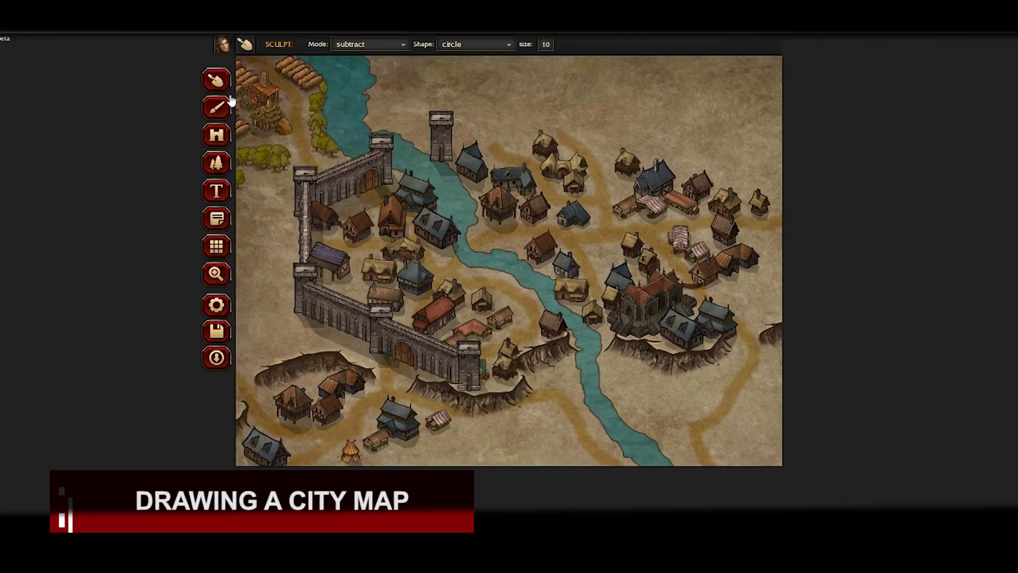
{"action": "left_click", "coordinate": [216, 136]}
{"action": "scroll", "coordinate": [462, 191], "scroll_direction": "down", "scroll_amount": 10}
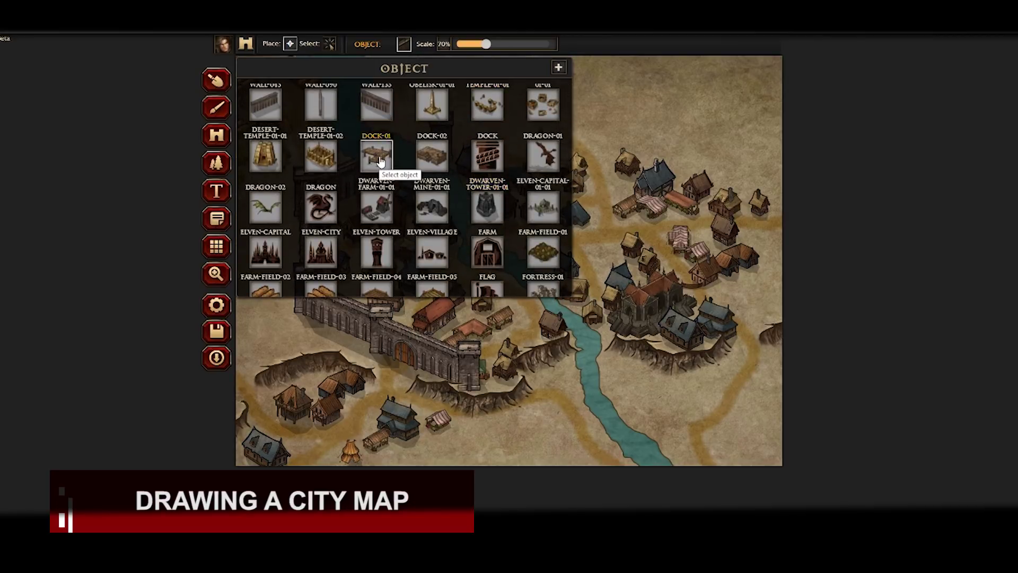
{"action": "left_click", "coordinate": [380, 161]}
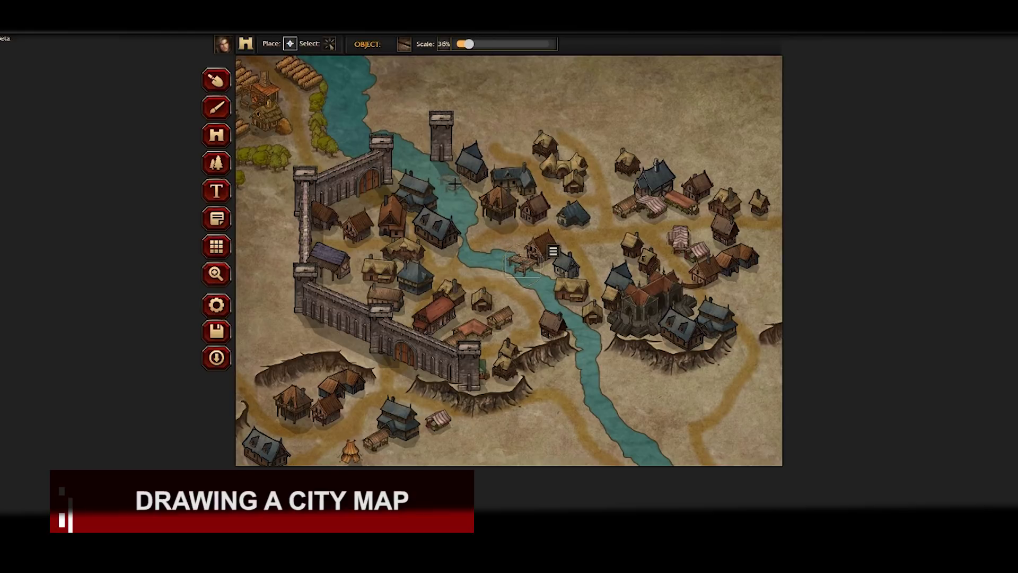
{"action": "left_click", "coordinate": [216, 275]}
{"action": "left_click_drag", "start_coordinate": [509, 303], "coordinate": [359, 138]}
{"action": "left_click", "coordinate": [217, 137]}
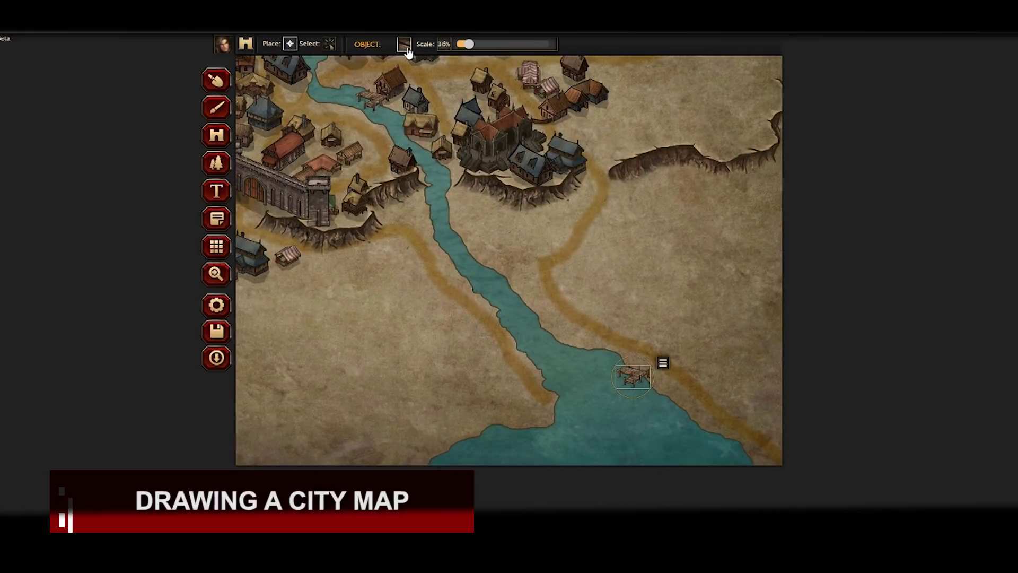
Step: Place three Dock-02 objects at 50% scale: two beside the eastern shore's dock and one on the western shore
{"action": "left_click", "coordinate": [407, 52]}
{"action": "scroll", "coordinate": [451, 207], "scroll_direction": "up", "scroll_amount": 5}
{"action": "left_click", "coordinate": [440, 204]}
{"action": "scroll", "coordinate": [657, 391], "scroll_direction": "up", "scroll_amount": 6}
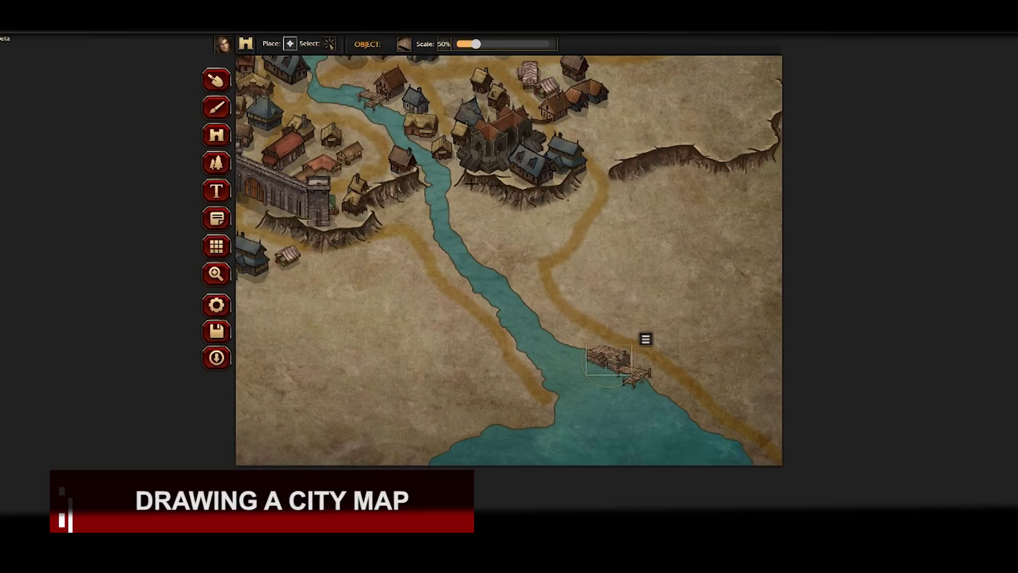
{"action": "left_click", "coordinate": [653, 391]}
{"action": "left_click", "coordinate": [503, 431]}
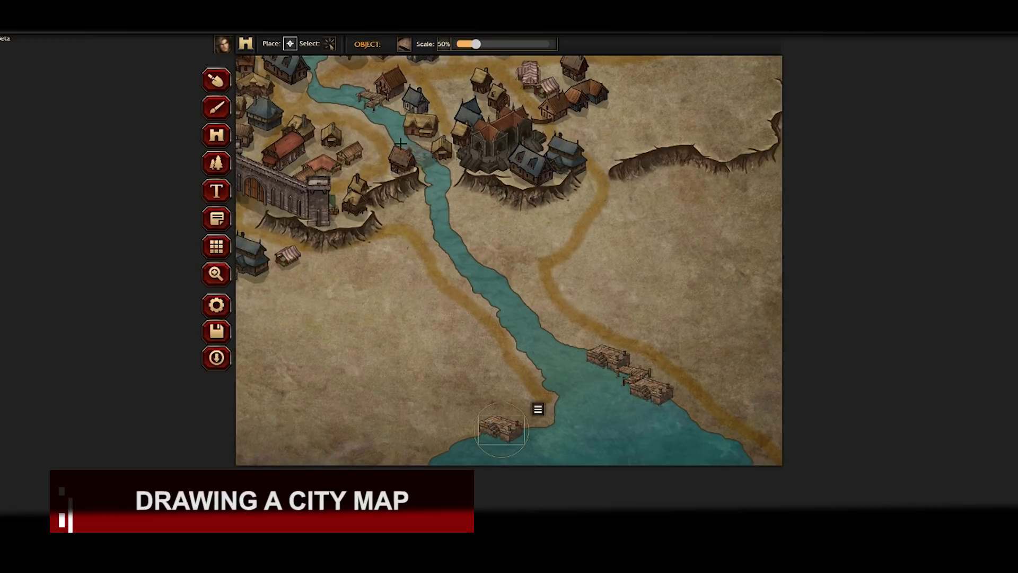
Step: Add three Dock-01 piers at 50% scale along the eastern and western shores of the river mouth
{"action": "left_click", "coordinate": [405, 44]}
{"action": "left_click", "coordinate": [376, 203]}
{"action": "left_click", "coordinate": [639, 403]}
{"action": "left_click", "coordinate": [532, 440]}
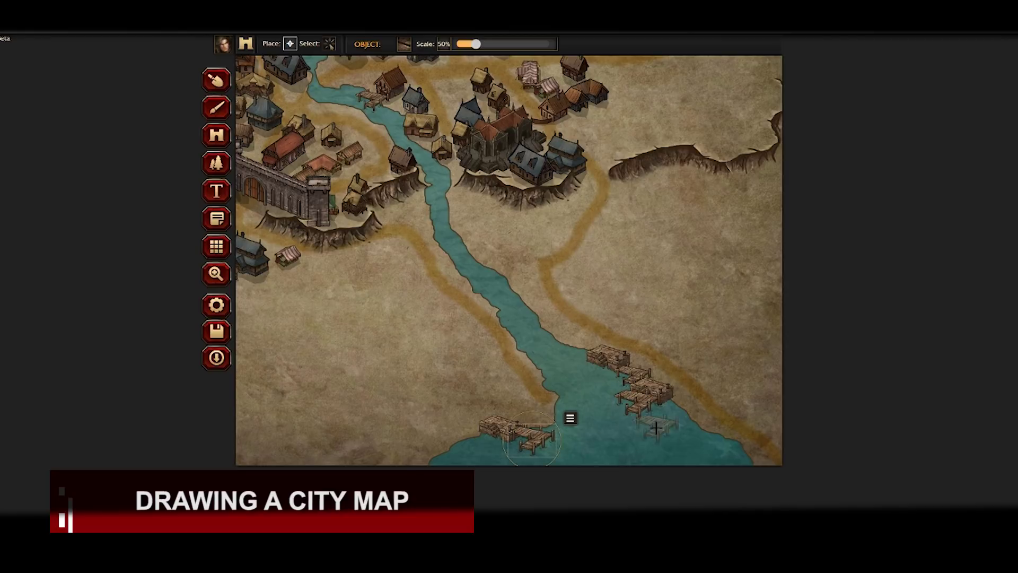
{"action": "left_click", "coordinate": [708, 439]}
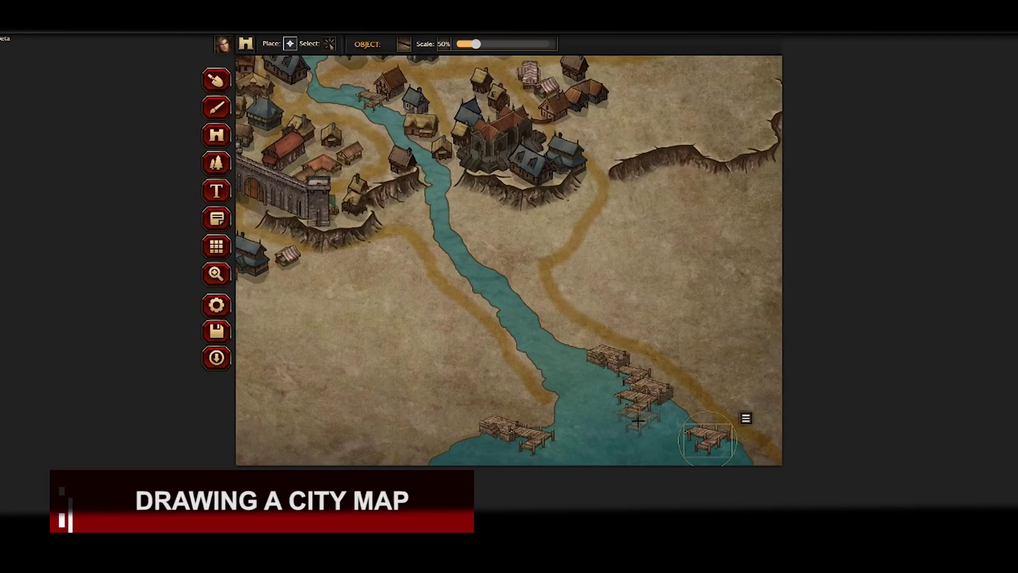
Step: Scatter Trees pattern trees at 71% scale south of the western forest, outside the walled quarter
{"action": "left_click", "coordinate": [216, 274]}
{"action": "left_click_drag", "start_coordinate": [480, 283], "coordinate": [523, 223]}
{"action": "left_click_drag", "start_coordinate": [440, 249], "coordinate": [546, 350]}
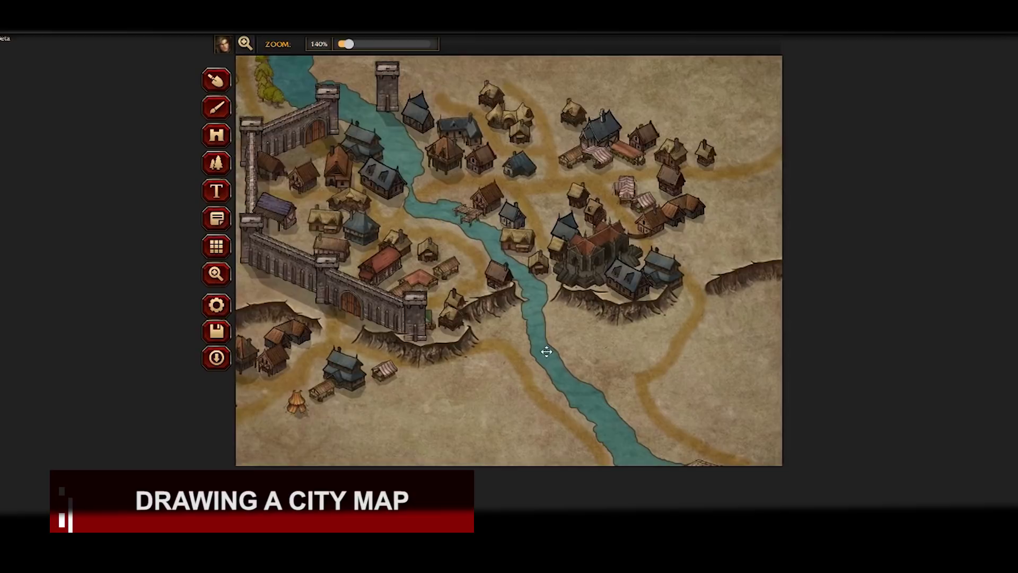
{"action": "left_click_drag", "start_coordinate": [402, 171], "coordinate": [509, 230]}
{"action": "left_click", "coordinate": [217, 162]}
{"action": "left_click", "coordinate": [404, 44]}
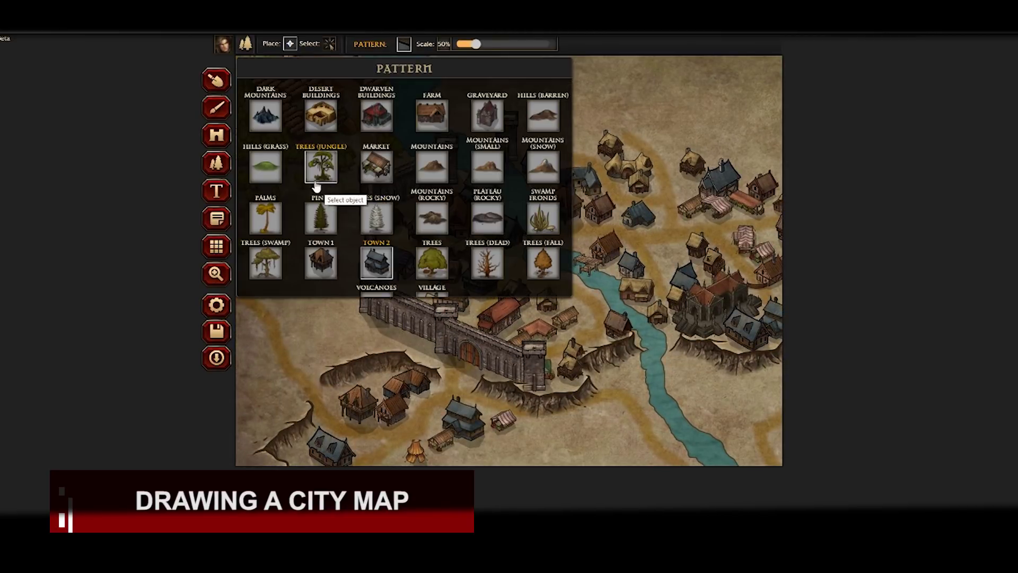
{"action": "left_click", "coordinate": [374, 169]}
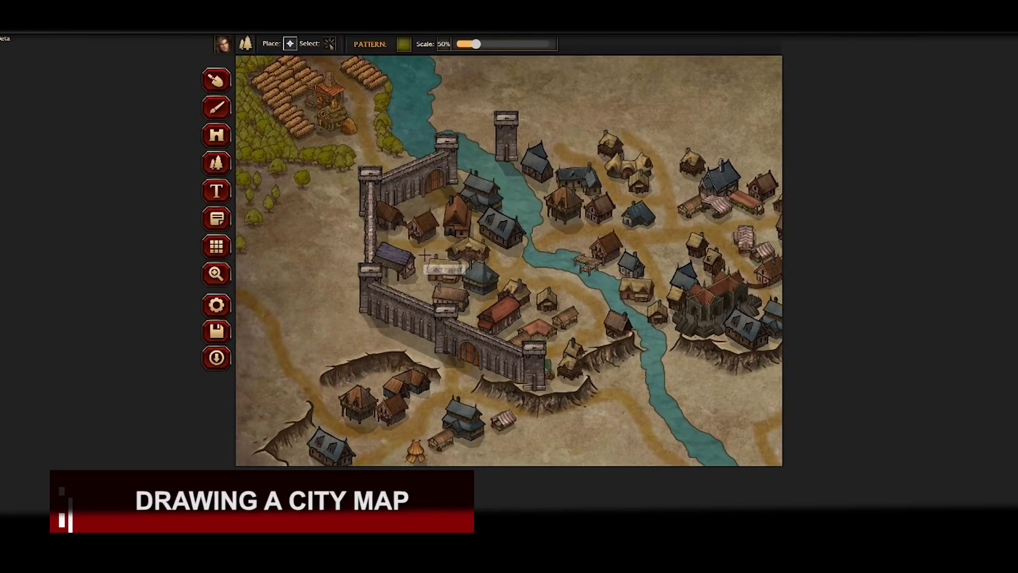
{"action": "left_click", "coordinate": [328, 45]}
{"action": "key", "text": "Delete"}
{"action": "left_click", "coordinate": [290, 44]}
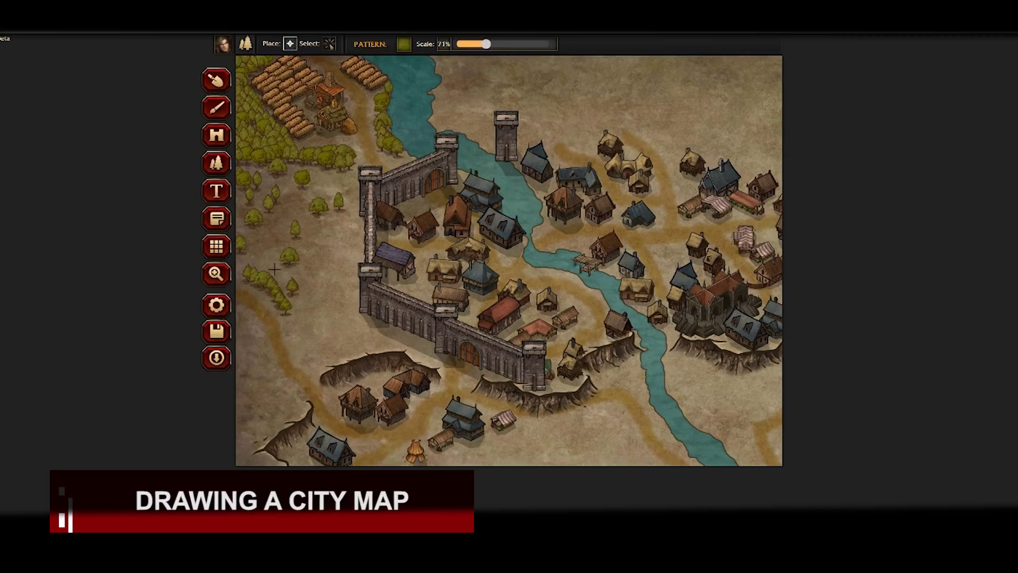
Step: Thicken the grove beside the western road and extend single trees southward along it
{"action": "left_click", "coordinate": [224, 283]}
{"action": "left_click_drag", "start_coordinate": [252, 293], "coordinate": [318, 165]}
{"action": "left_click_drag", "start_coordinate": [390, 262], "coordinate": [396, 232]}
Step: Place a Wood-Wall-01-045-A palisade segment at 45% scale in the gap between the two cliffs southwest of the walled quarter
{"action": "left_click_drag", "start_coordinate": [464, 207], "coordinate": [657, 243]}
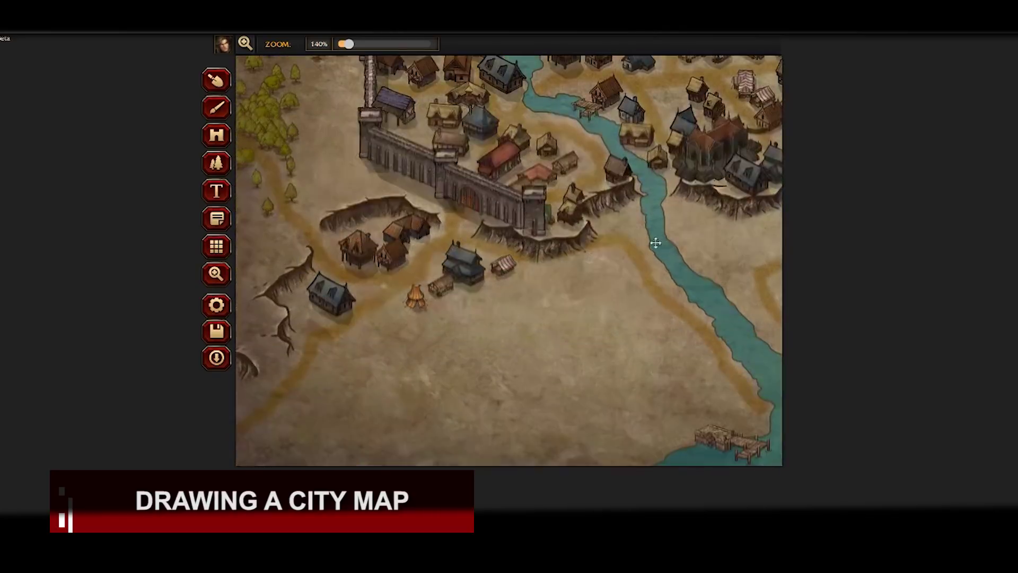
{"action": "left_click", "coordinate": [218, 136]}
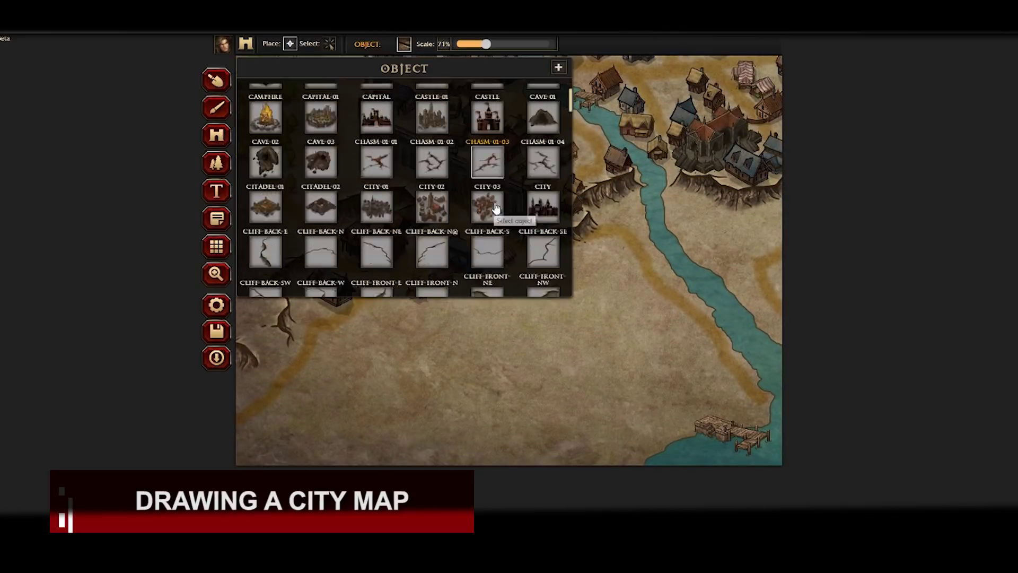
{"action": "scroll", "coordinate": [499, 212], "scroll_direction": "down", "scroll_amount": 10}
{"action": "scroll", "coordinate": [497, 208], "scroll_direction": "down", "scroll_amount": 15}
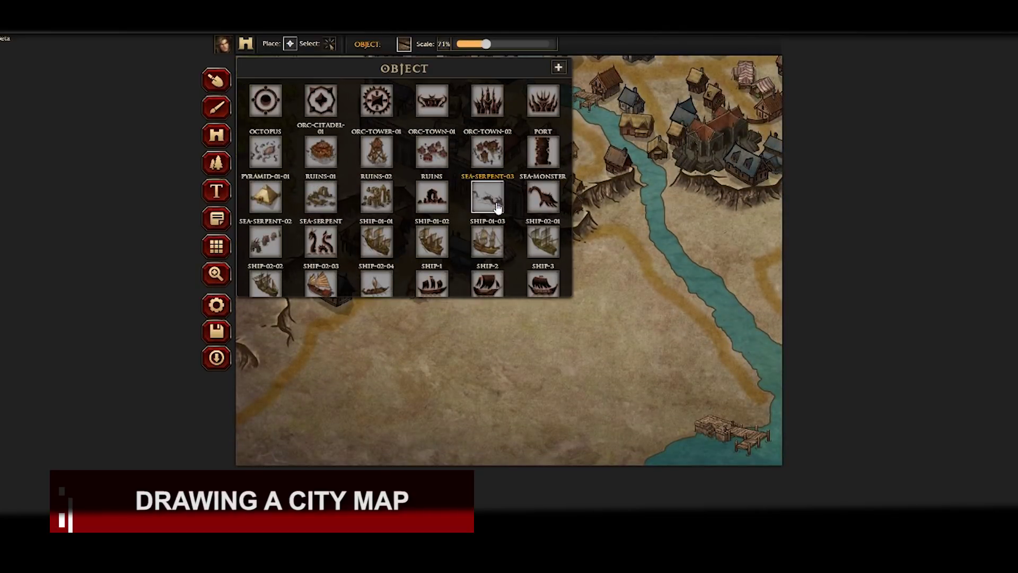
{"action": "scroll", "coordinate": [498, 208], "scroll_direction": "down", "scroll_amount": 3}
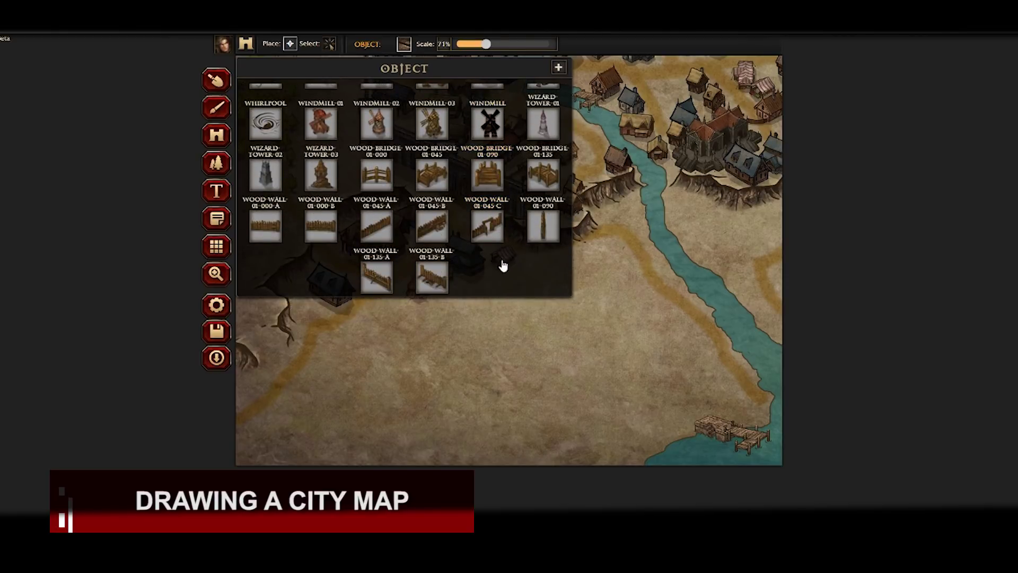
{"action": "left_click", "coordinate": [377, 232]}
{"action": "scroll", "coordinate": [468, 85], "scroll_direction": "down", "scroll_amount": 3}
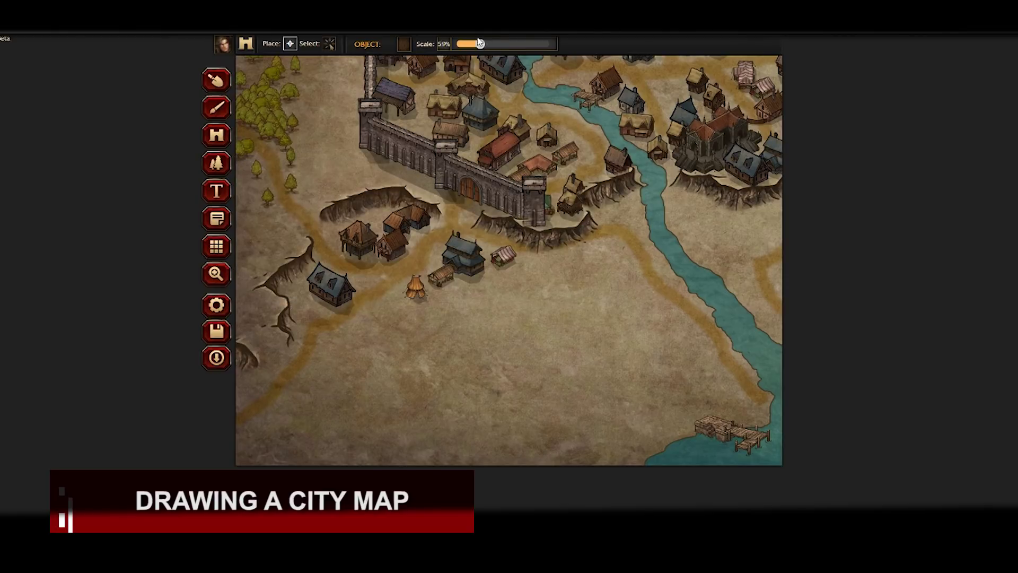
{"action": "left_click", "coordinate": [331, 249]}
{"action": "left_click", "coordinate": [377, 221]}
{"action": "left_click", "coordinate": [403, 263]}
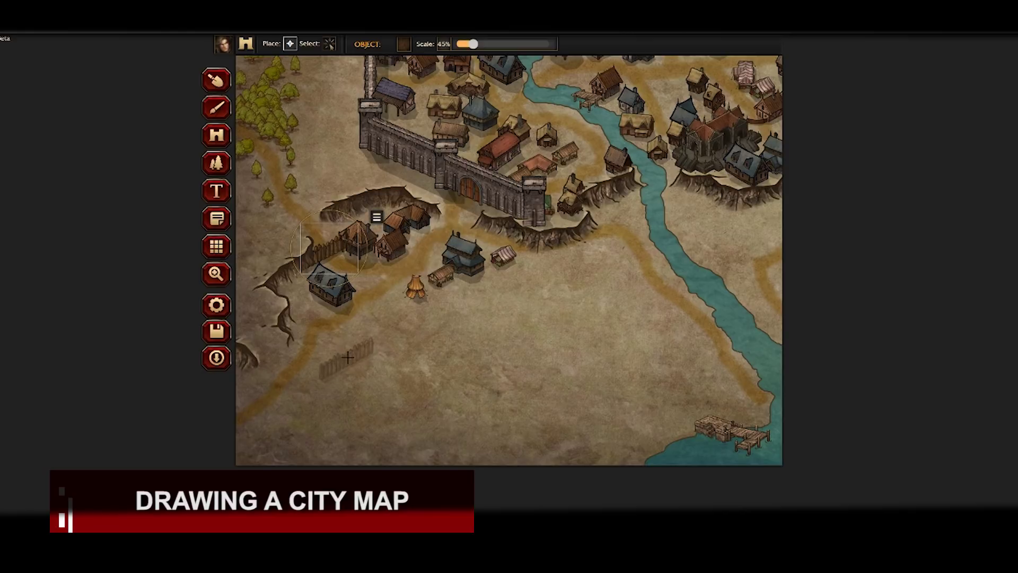
Step: Put a Wood-Wall-01-045-C gate in the gap between the two cliffs, where the road enters the southwestern quarter
{"action": "left_click", "coordinate": [404, 45]}
{"action": "left_click", "coordinate": [432, 232]}
{"action": "left_click", "coordinate": [377, 220]}
{"action": "left_click", "coordinate": [392, 235]}
{"action": "left_click", "coordinate": [326, 245]}
{"action": "left_click", "coordinate": [404, 45]}
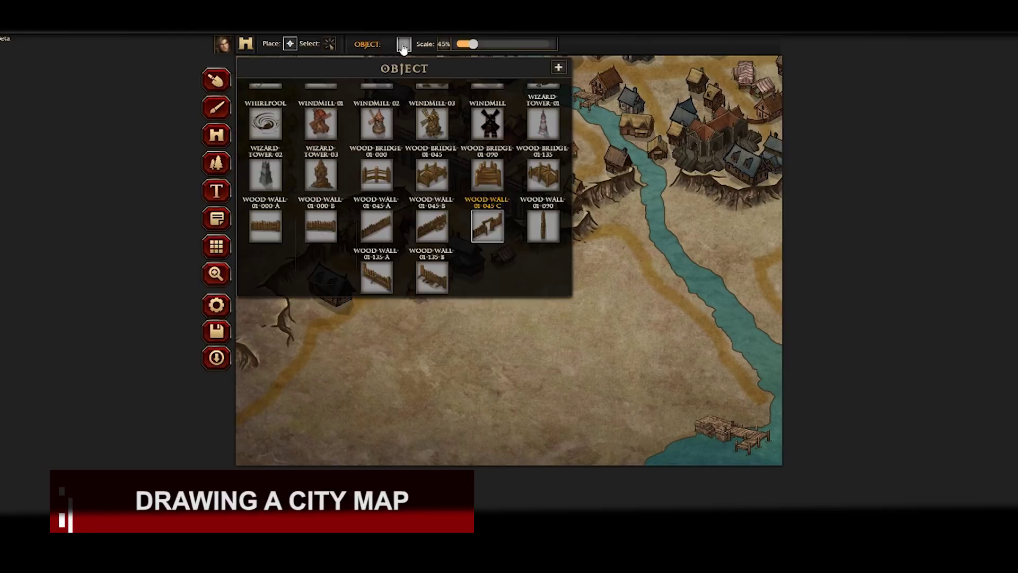
{"action": "left_click", "coordinate": [431, 278]}
{"action": "left_click", "coordinate": [405, 45]}
{"action": "left_click", "coordinate": [486, 225]}
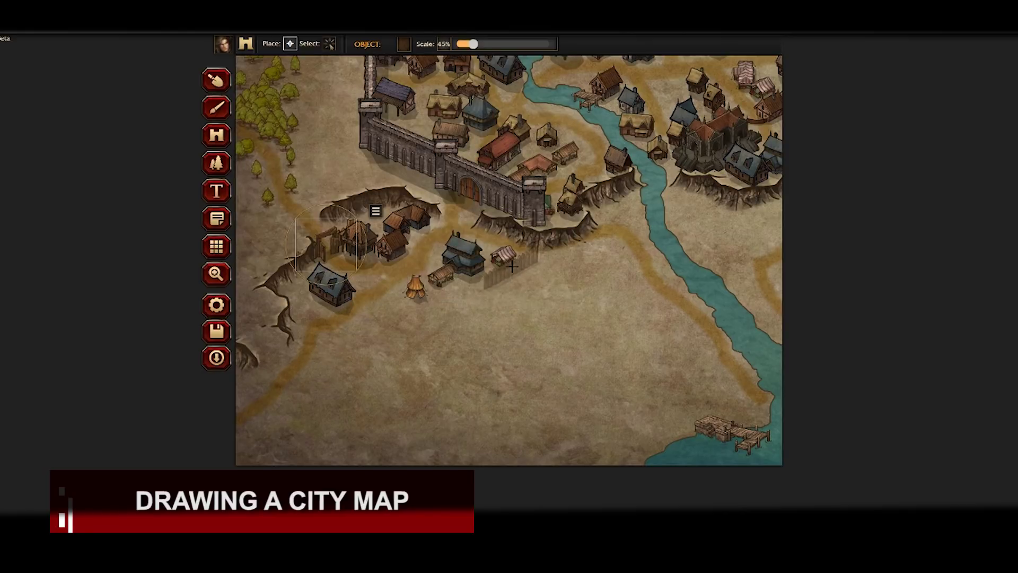
Step: Build the palisade's eastern side south from the cliff with a Wood-Wall-01-090 piece, a Wood-Wall-01-045-C gate and a Wood-Wall-01-045-A segment
{"action": "left_click", "coordinate": [508, 276]}
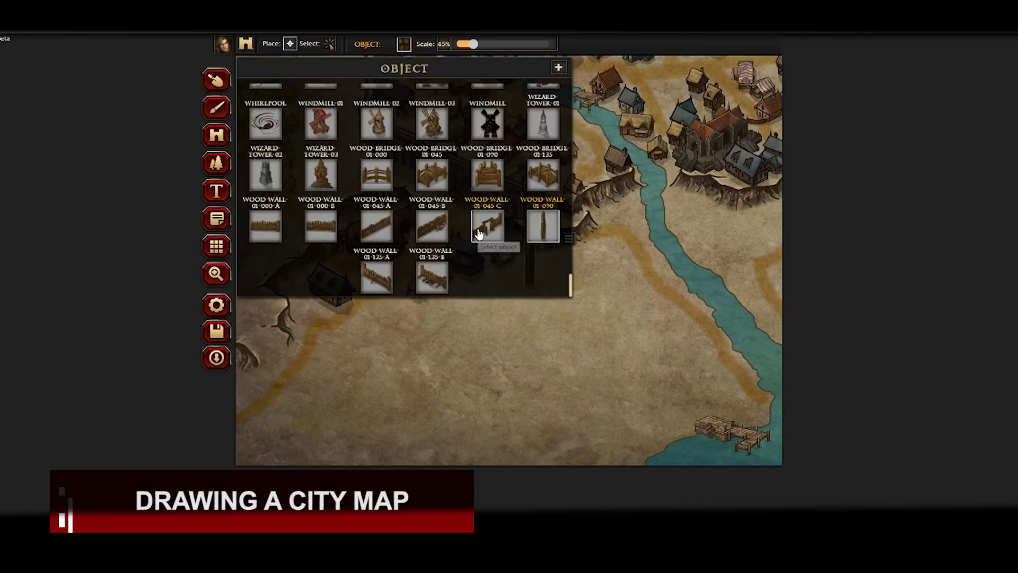
{"action": "left_click", "coordinate": [404, 46]}
{"action": "left_click", "coordinate": [378, 227]}
{"action": "left_click", "coordinate": [450, 321]}
Step: Extend the palisade westward with a straight wood-wall section and a Wood-Wall-01-045-C gate at the southwestern road
{"action": "left_click", "coordinate": [405, 47]}
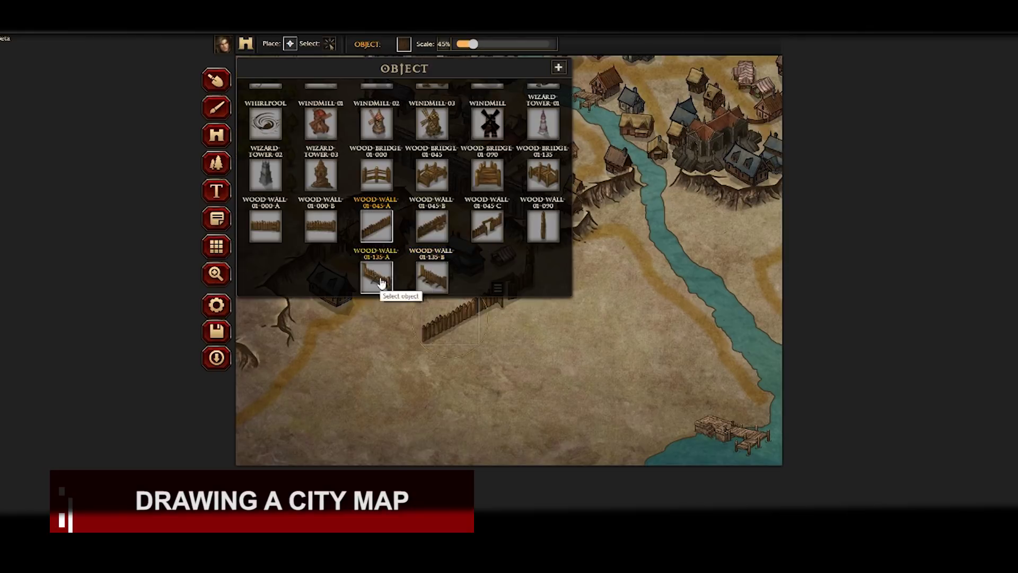
{"action": "left_click", "coordinate": [378, 281]}
{"action": "left_click", "coordinate": [405, 46]}
{"action": "left_click", "coordinate": [280, 238]}
{"action": "left_click", "coordinate": [394, 331]}
{"action": "left_click", "coordinate": [404, 46]}
{"action": "left_click", "coordinate": [486, 226]}
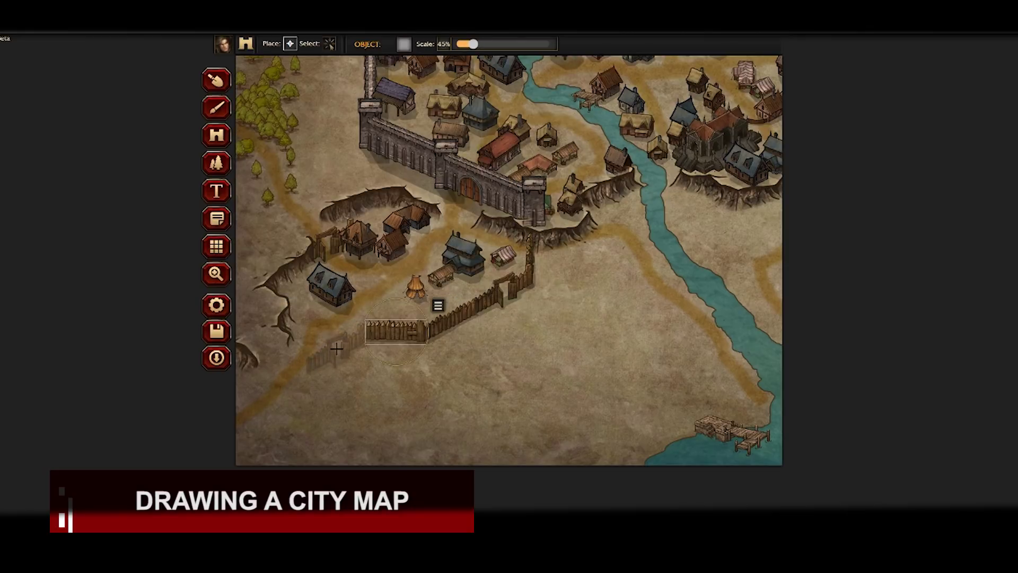
{"action": "left_click", "coordinate": [336, 349]}
{"action": "left_click_drag", "start_coordinate": [377, 340], "coordinate": [343, 315]}
{"action": "left_click", "coordinate": [387, 309]}
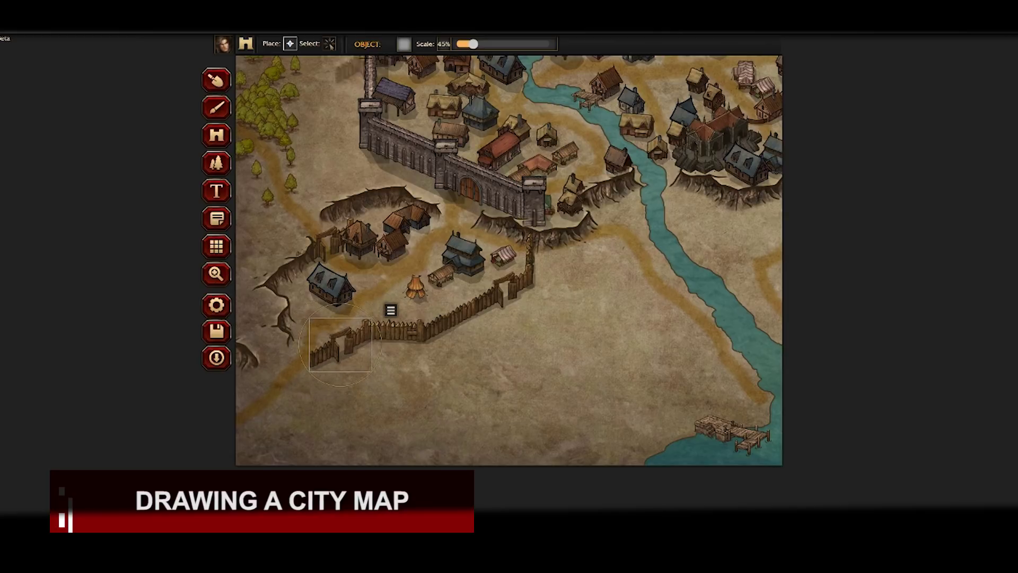
Step: Close the palisade's western end up to the cliff with a Wood-Wall-01-135-A and a Wood-Wall-01-045-A segment
{"action": "left_click", "coordinate": [404, 46]}
{"action": "left_click", "coordinate": [379, 281]}
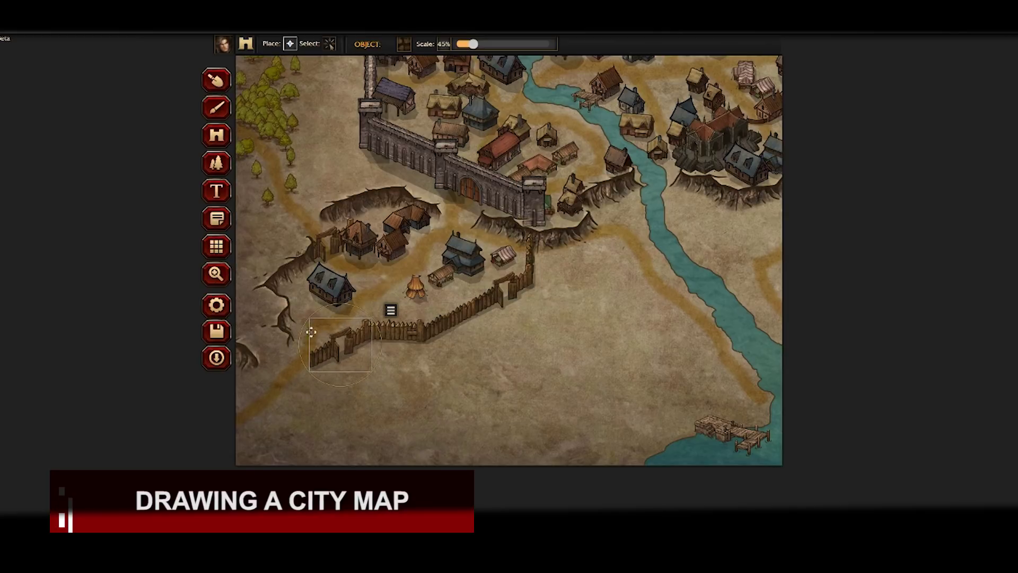
{"action": "left_click", "coordinate": [285, 345]}
{"action": "left_click", "coordinate": [404, 46]}
{"action": "left_click", "coordinate": [371, 239]}
{"action": "left_click", "coordinate": [286, 300]}
{"action": "left_click_drag", "start_coordinate": [286, 275], "coordinate": [288, 294]}
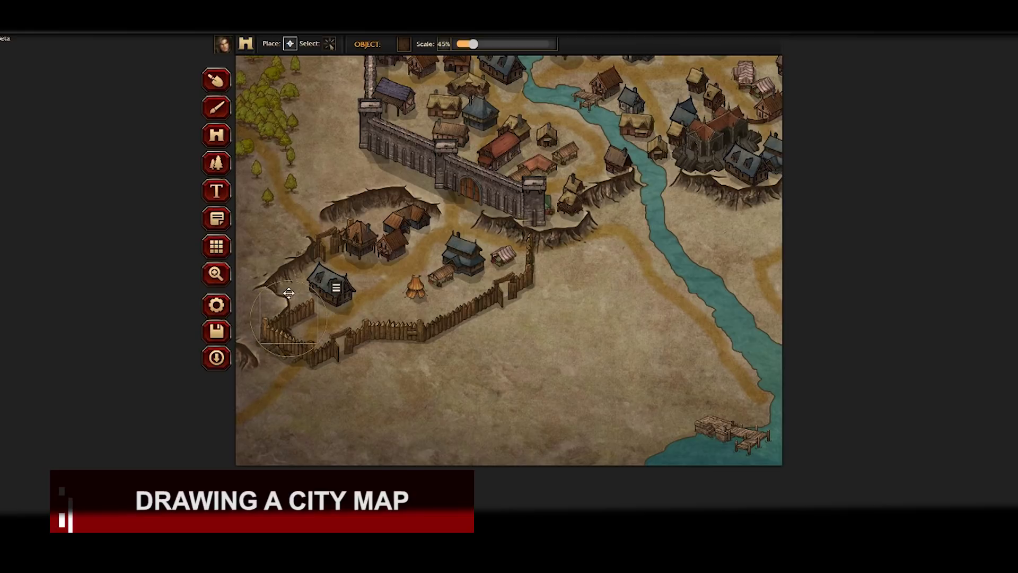
Step: Try a row of Town 1 buildings at 45% scale along the inside of the southern palisade, and delete them
{"action": "left_click", "coordinate": [219, 162]}
{"action": "left_click", "coordinate": [404, 46]}
{"action": "left_click", "coordinate": [329, 263]}
{"action": "left_click_drag", "start_coordinate": [479, 287], "coordinate": [412, 324]}
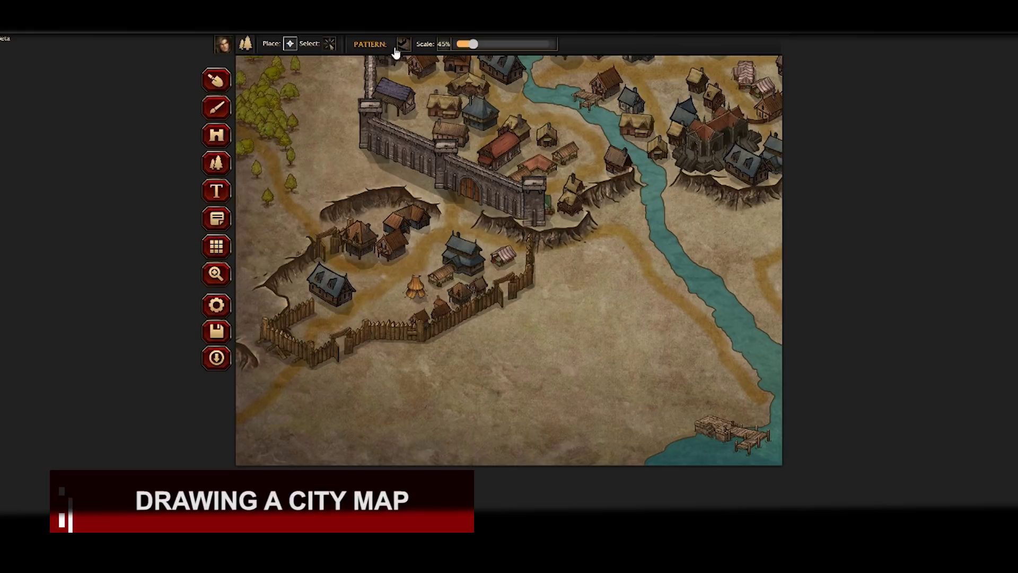
{"action": "left_click", "coordinate": [329, 45]}
{"action": "right_click", "coordinate": [481, 272]}
{"action": "left_click", "coordinate": [498, 286]}
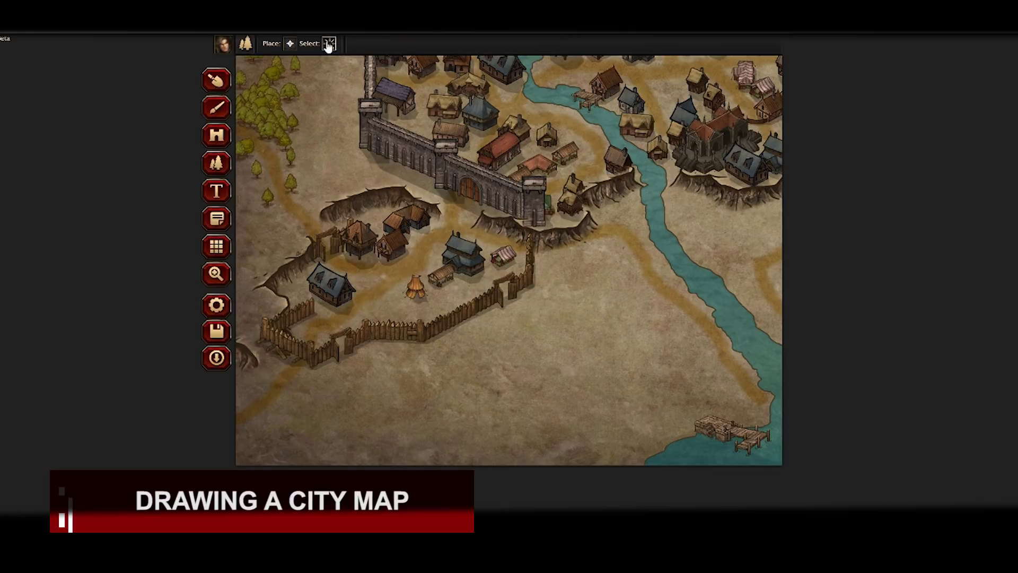
Step: Try Dwarven Buildings at 70% scale inside the southern palisade, and delete them
{"action": "left_click", "coordinate": [290, 44]}
{"action": "left_click", "coordinate": [405, 45]}
{"action": "left_click_drag", "start_coordinate": [483, 44], "coordinate": [486, 45]}
{"action": "left_click", "coordinate": [377, 110]}
{"action": "left_click", "coordinate": [461, 288]}
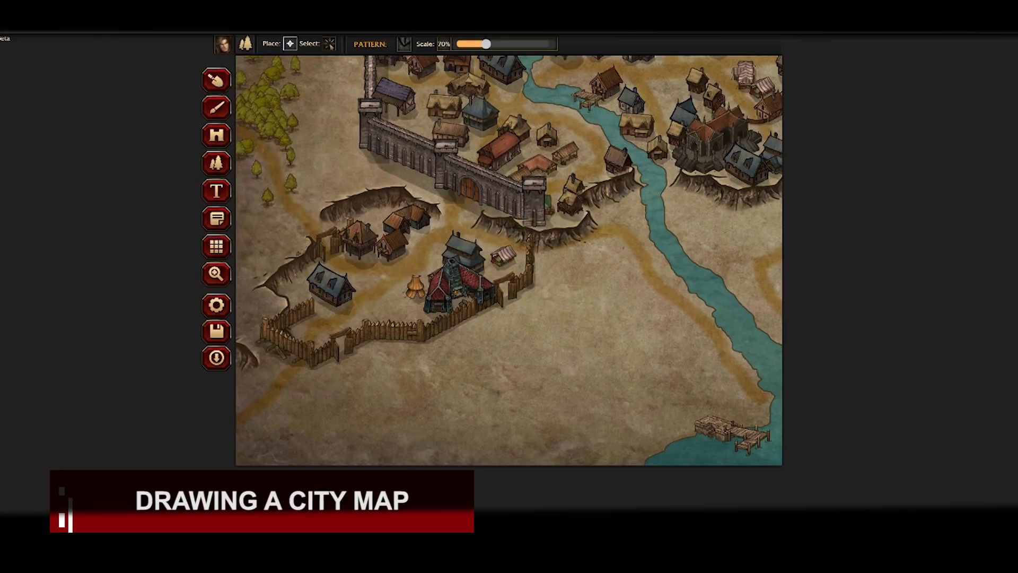
{"action": "left_click", "coordinate": [328, 46]}
{"action": "left_click", "coordinate": [436, 303]}
{"action": "left_click", "coordinate": [509, 242]}
Step: Add brown-roofed town houses at 70% scale inside the palisade, and delete the one beside its eastern gate
{"action": "left_click", "coordinate": [290, 44]}
{"action": "left_click", "coordinate": [404, 46]}
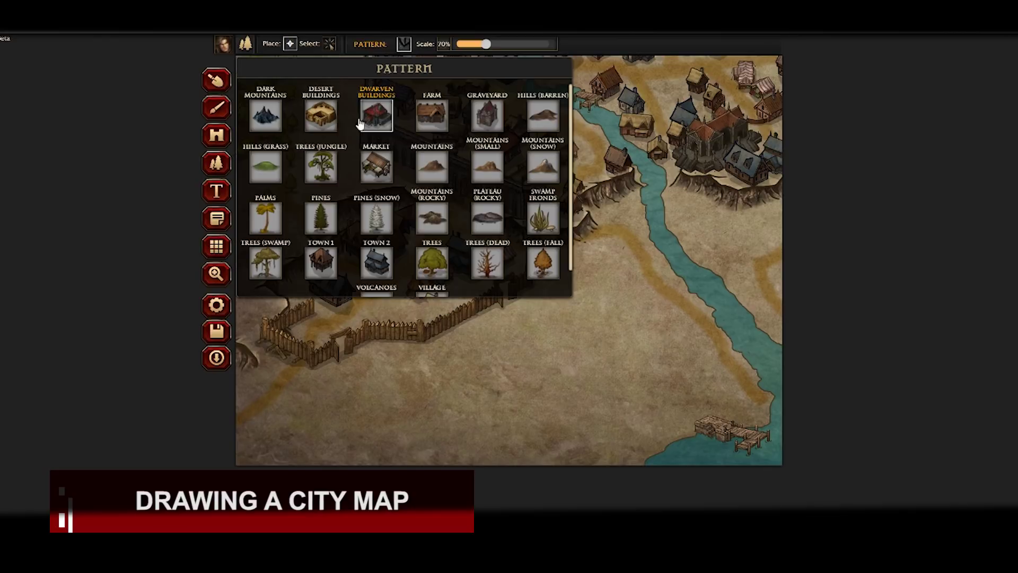
{"action": "left_click", "coordinate": [488, 114]}
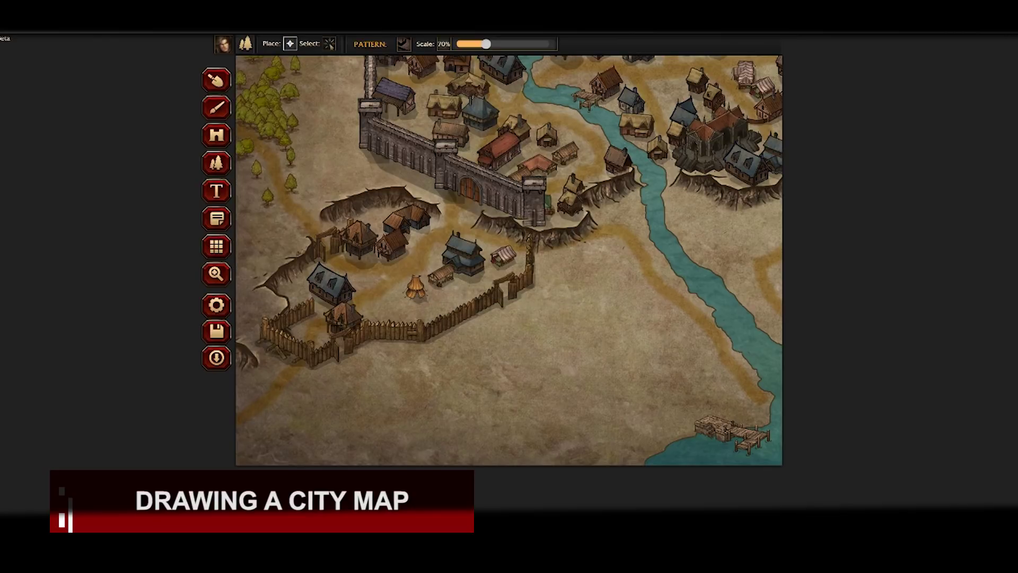
{"action": "left_click", "coordinate": [329, 44]}
{"action": "left_click", "coordinate": [480, 293]}
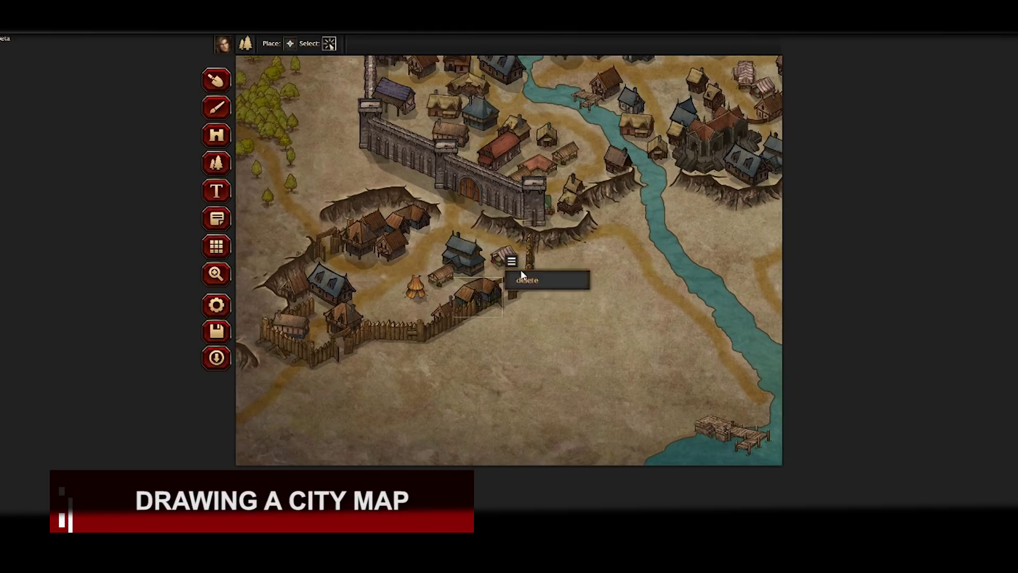
{"action": "left_click", "coordinate": [520, 268]}
Step: Fill the open spots inside the palisade with thatched Village pattern houses at 70% scale
{"action": "left_click", "coordinate": [291, 45]}
{"action": "left_click", "coordinate": [404, 45]}
{"action": "left_click", "coordinate": [434, 281]}
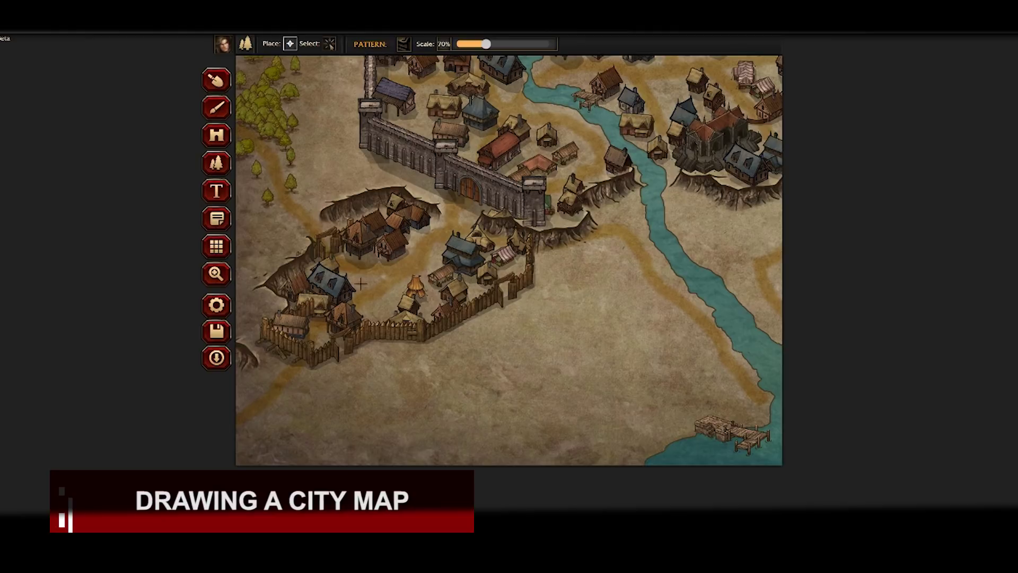
Step: Reroute the roads outside the palisade's gates with the size 10 brush, painting road texture along new paths and ground texture over old stretches
{"action": "left_click", "coordinate": [216, 108]}
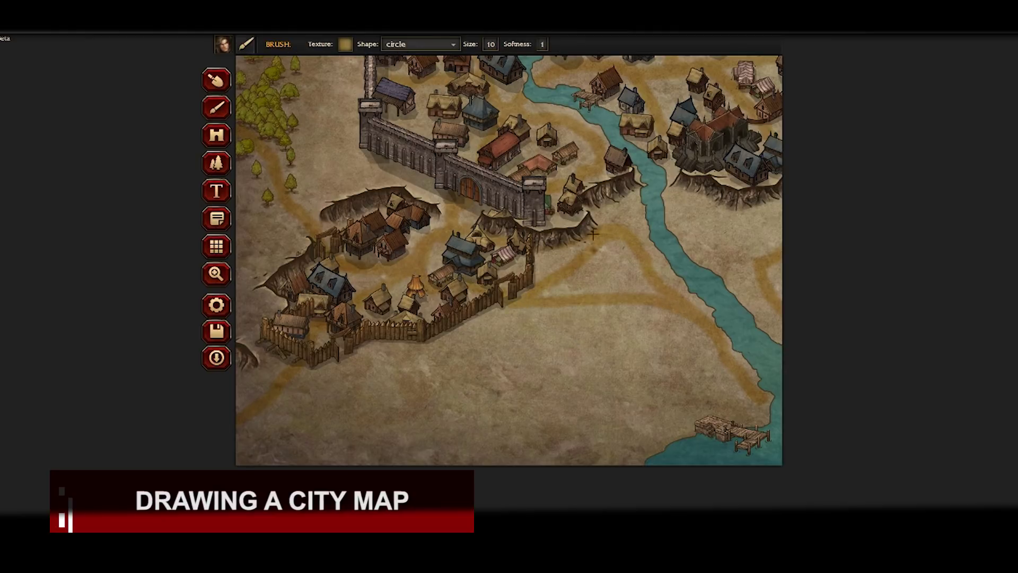
{"action": "left_click", "coordinate": [345, 44]}
{"action": "left_click", "coordinate": [313, 121]}
{"action": "left_click_drag", "start_coordinate": [584, 258], "coordinate": [533, 293]}
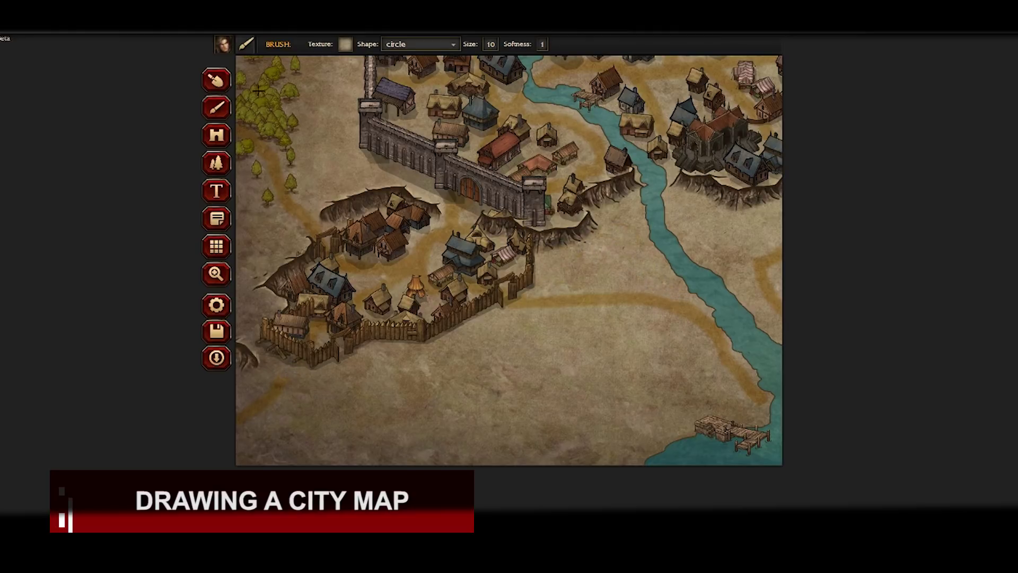
{"action": "left_click", "coordinate": [345, 44]}
{"action": "left_click", "coordinate": [276, 121]}
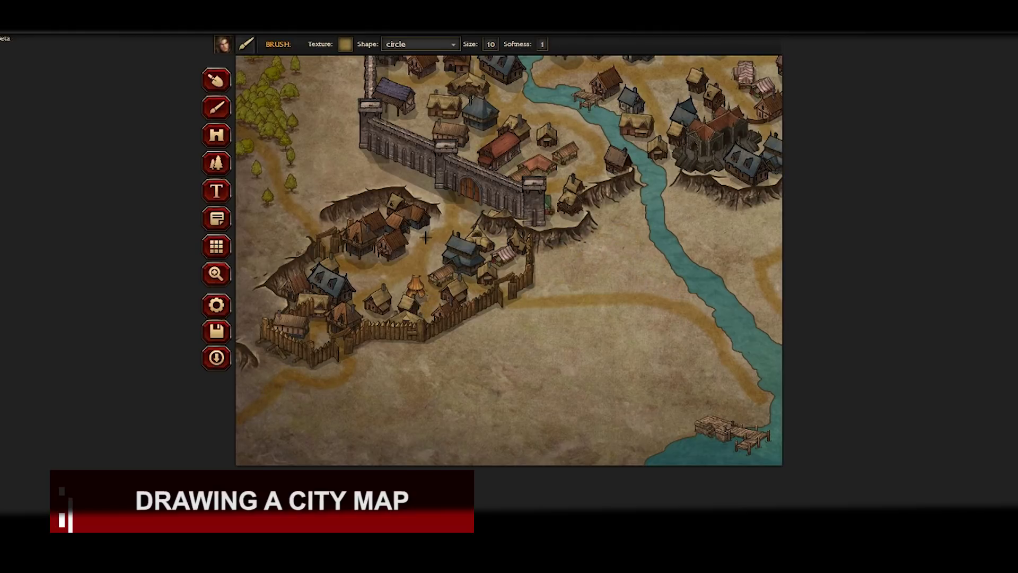
Step: Rotate and shift the cliff north of the palisaded quarter so its eastern end meets the stone wall
{"action": "left_click", "coordinate": [216, 274]}
{"action": "left_click_drag", "start_coordinate": [632, 278], "coordinate": [559, 390]}
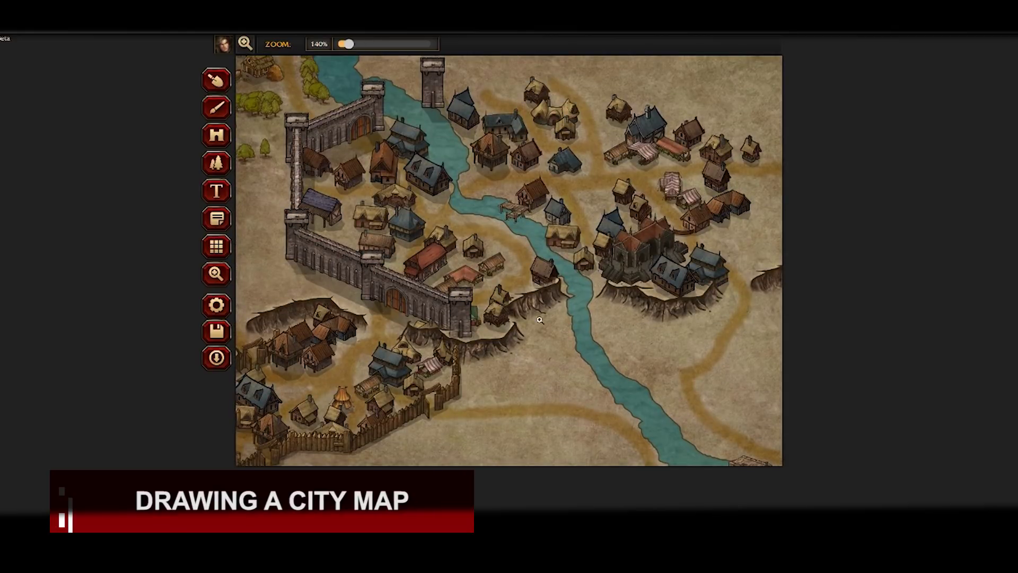
{"action": "left_click_drag", "start_coordinate": [539, 319], "coordinate": [564, 325]}
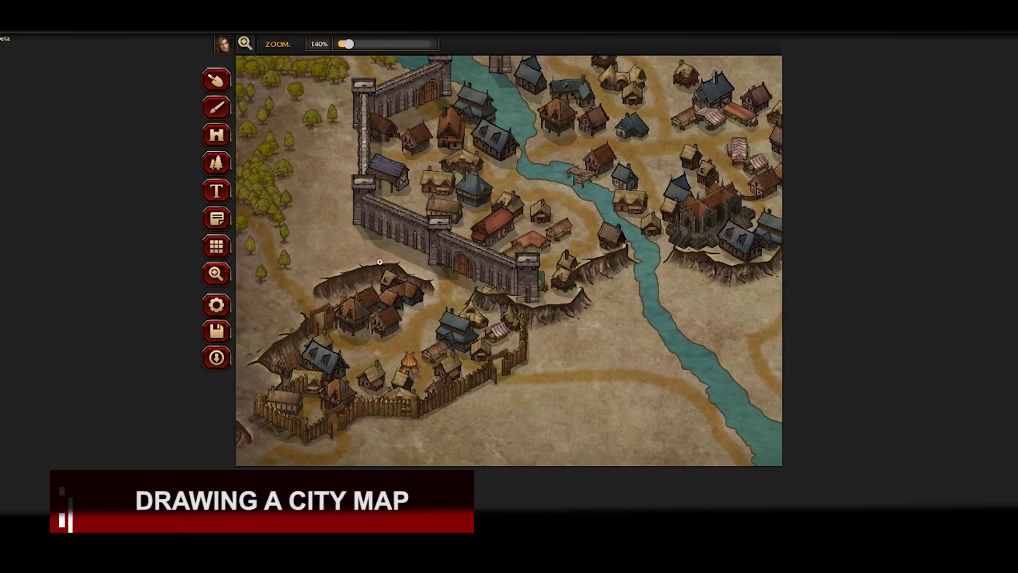
{"action": "left_click", "coordinate": [212, 131]}
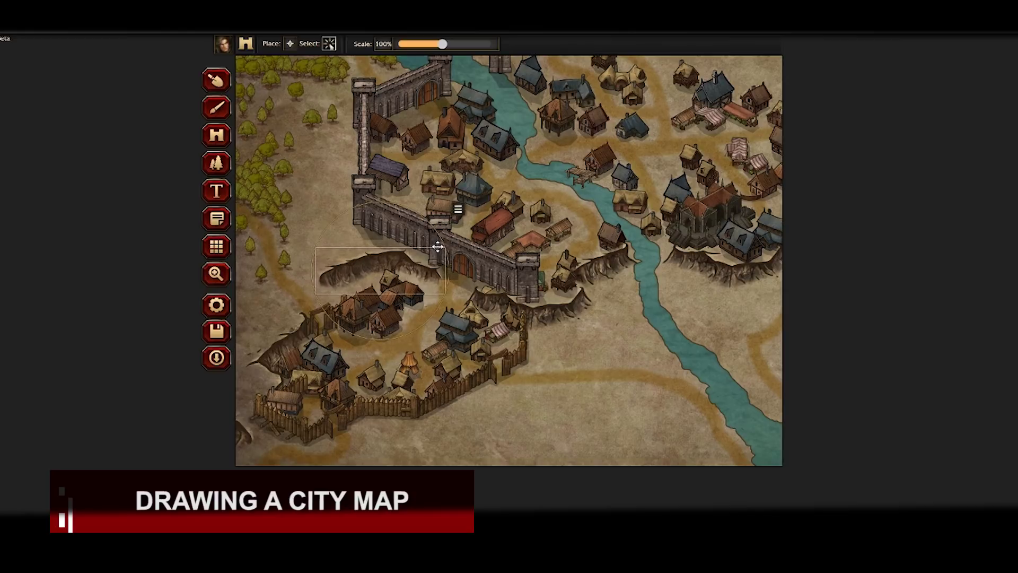
{"action": "left_click_drag", "start_coordinate": [443, 253], "coordinate": [446, 245]}
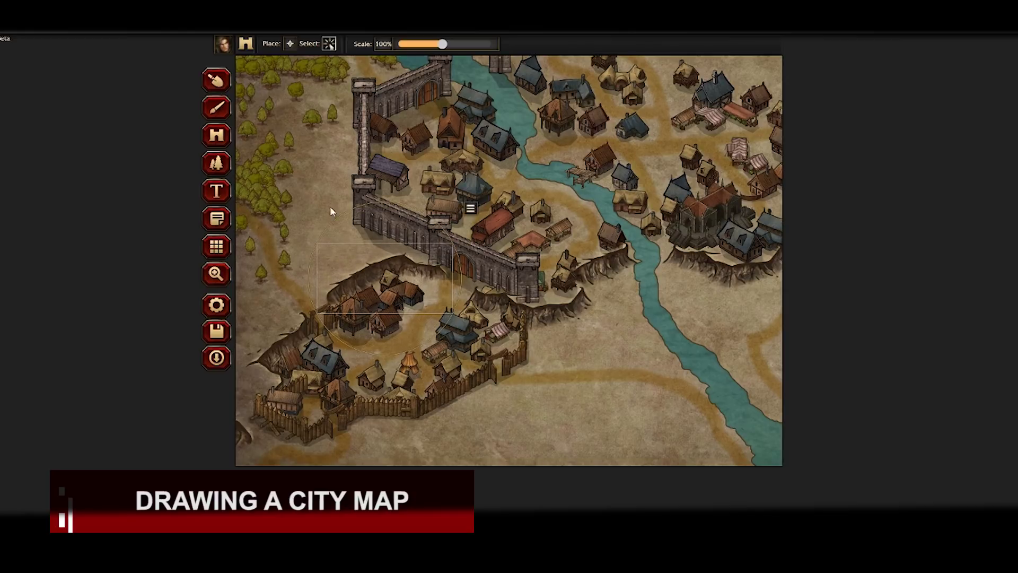
{"action": "left_click", "coordinate": [332, 212]}
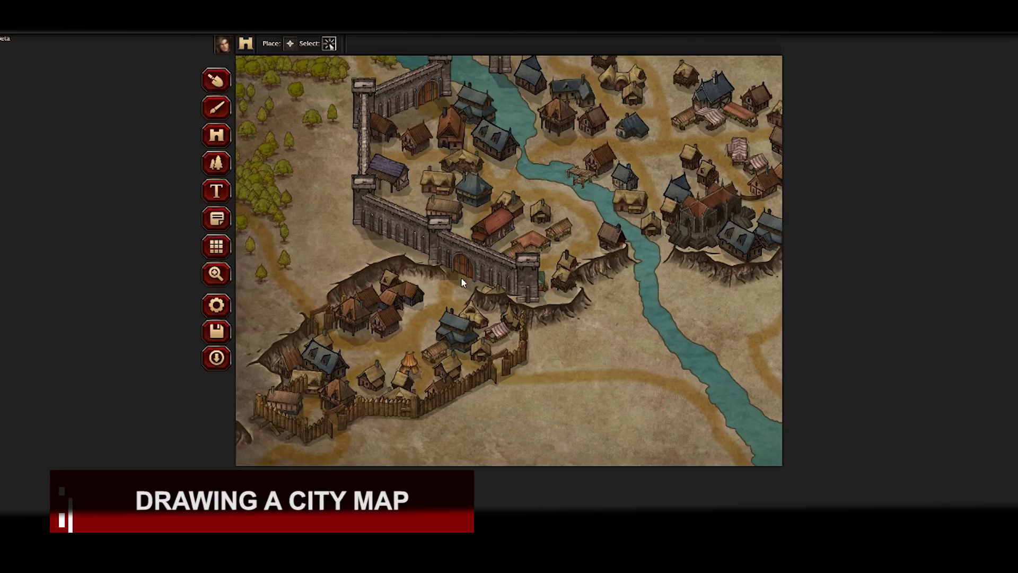
Step: Place a Citadel-02 object at 80% scale above the eastern cliff, east of the temple
{"action": "left_click", "coordinate": [218, 274]}
{"action": "left_click_drag", "start_coordinate": [590, 313], "coordinate": [378, 400]}
{"action": "left_click", "coordinate": [223, 133]}
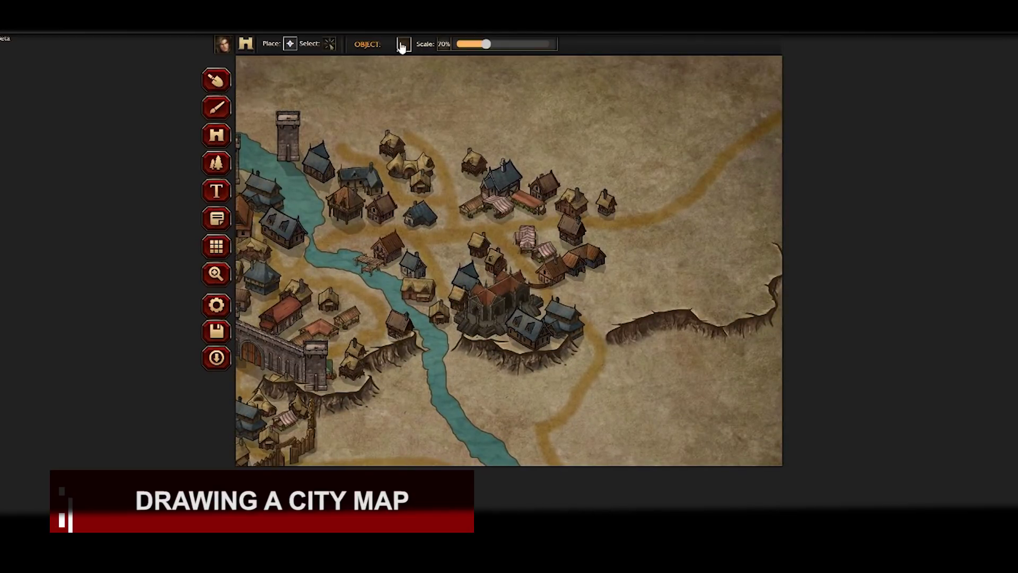
{"action": "left_click", "coordinate": [402, 46]}
{"action": "scroll", "coordinate": [435, 143], "scroll_direction": "down", "scroll_amount": 1}
{"action": "left_click", "coordinate": [432, 128]}
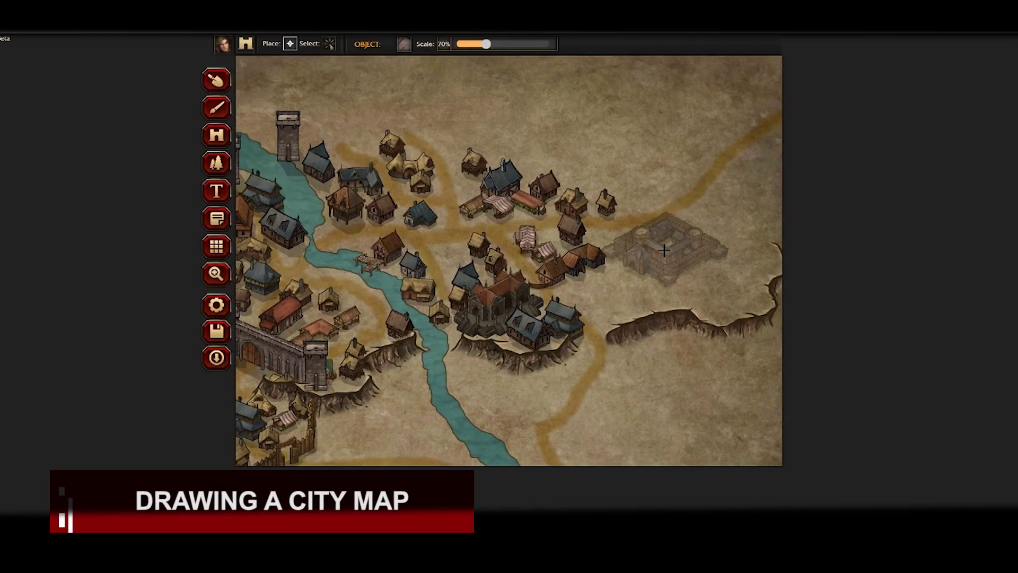
{"action": "left_click_drag", "start_coordinate": [486, 44], "coordinate": [491, 44]}
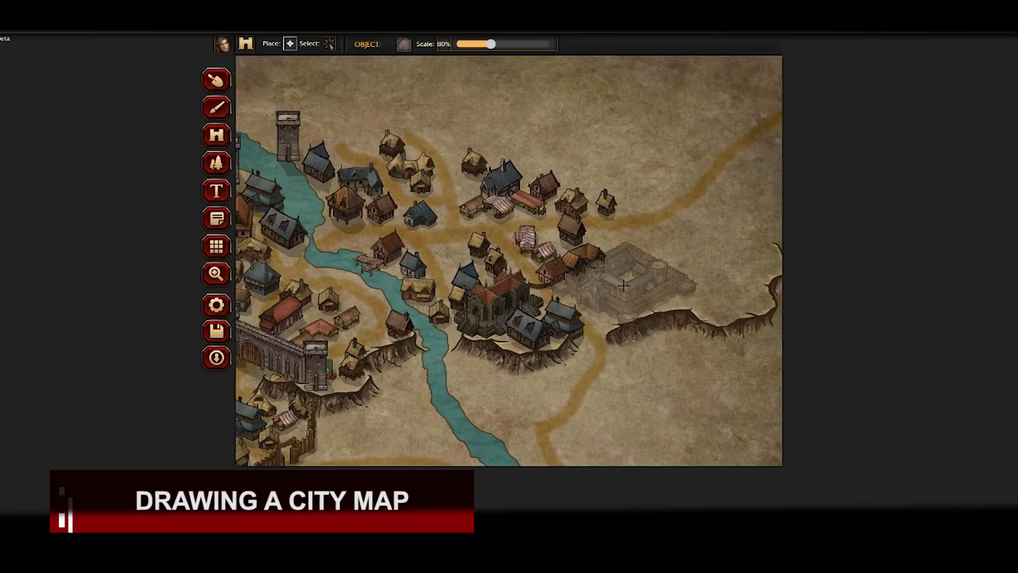
{"action": "left_click", "coordinate": [623, 286]}
Step: Place a guard house object at 50% scale against the inside of the walled quarter's west wall
{"action": "left_click", "coordinate": [402, 45]}
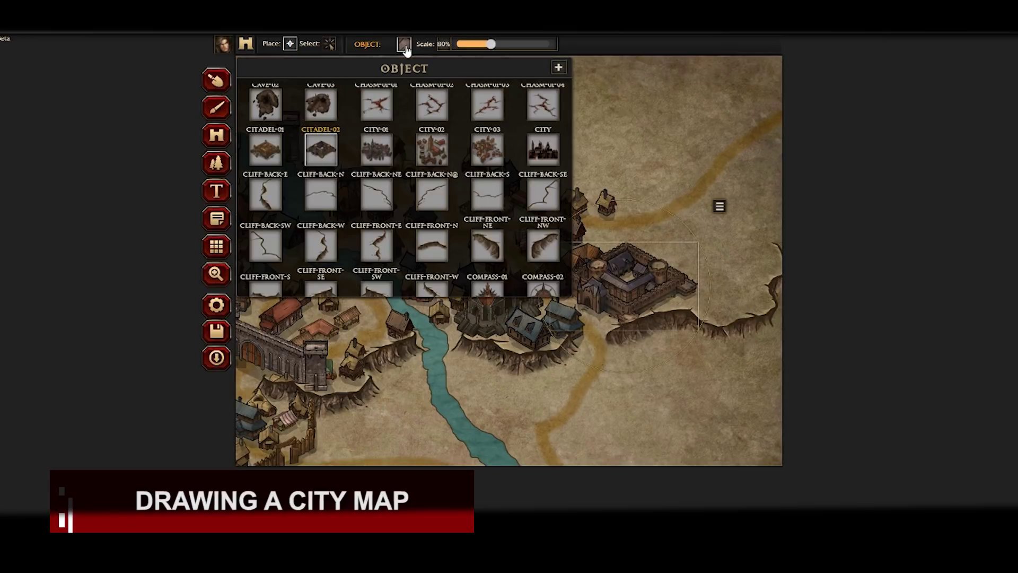
{"action": "left_click", "coordinate": [424, 166]}
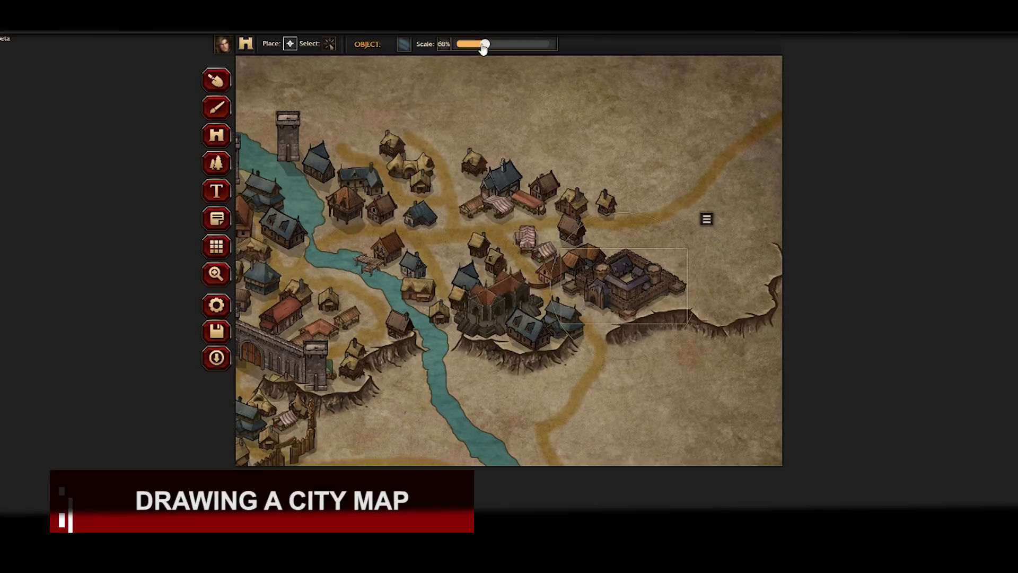
{"action": "left_click_drag", "start_coordinate": [490, 45], "coordinate": [486, 49]}
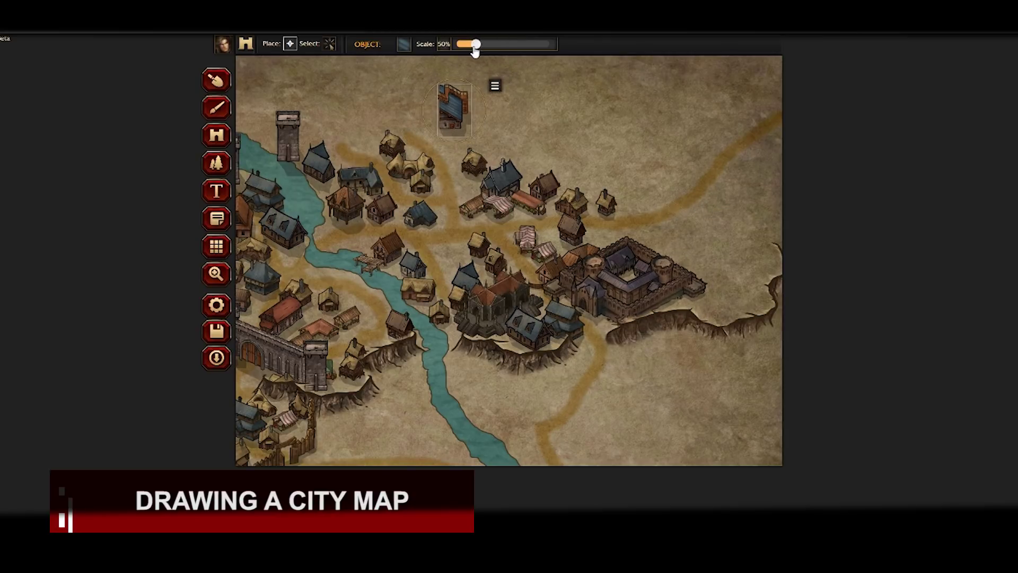
{"action": "left_click", "coordinate": [216, 274]}
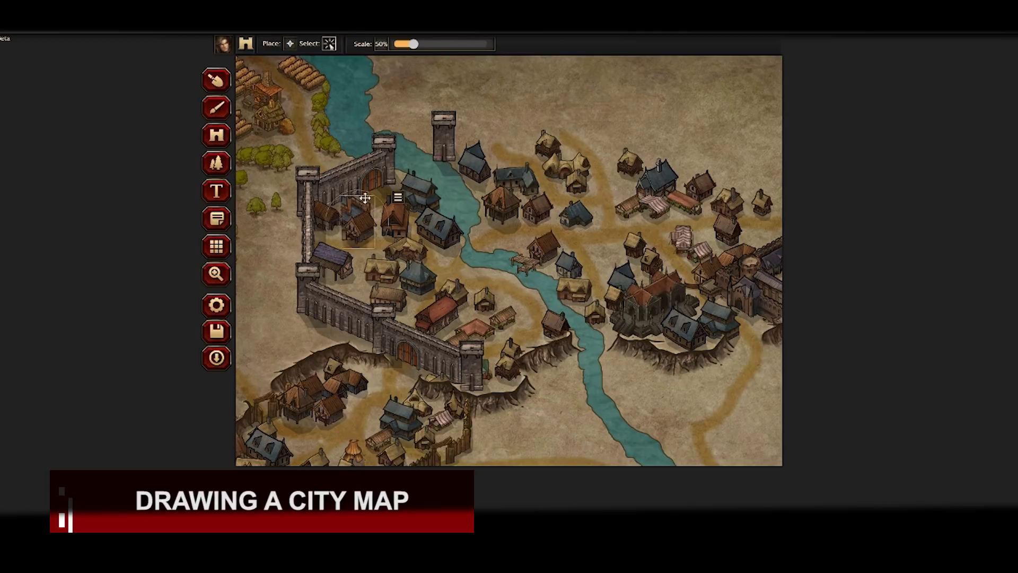
{"action": "left_click", "coordinate": [339, 212]}
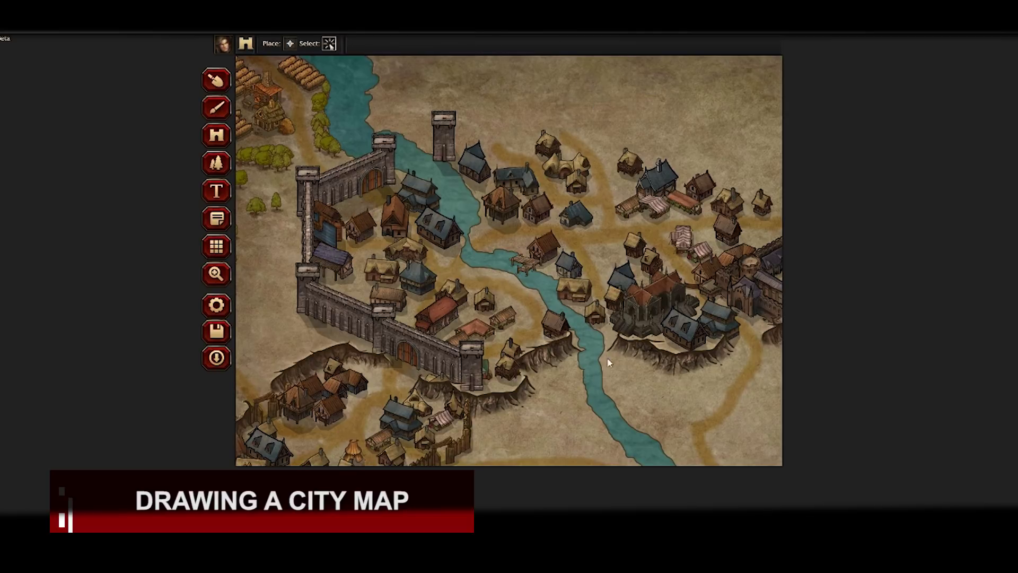
Step: Place two small bridge objects at 50% scale across the river, one on each side of the dock
{"action": "left_click", "coordinate": [216, 274]}
{"action": "left_click", "coordinate": [216, 136]}
{"action": "scroll", "coordinate": [508, 225], "scroll_direction": "down", "scroll_amount": 5}
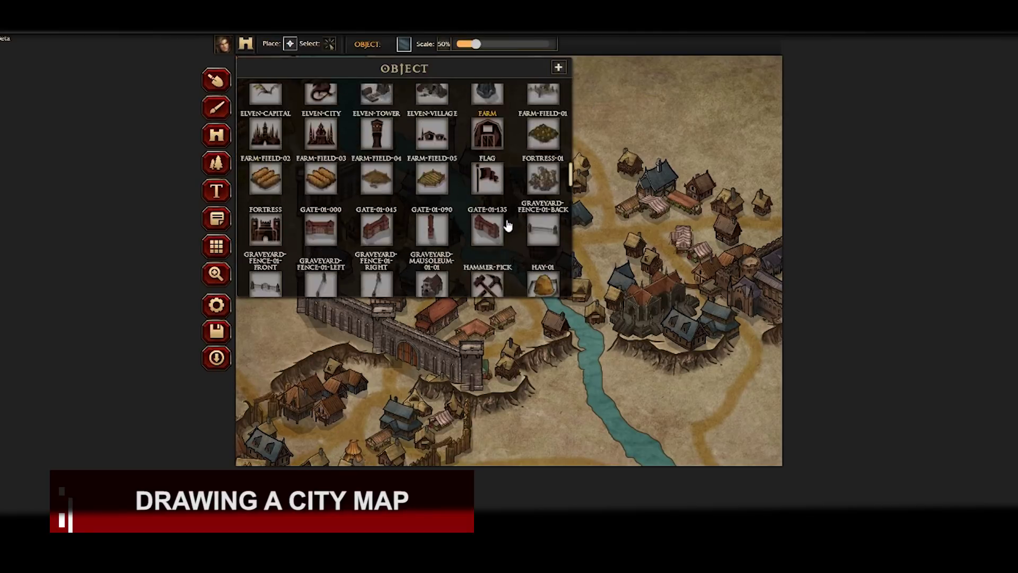
{"action": "scroll", "coordinate": [508, 225], "scroll_direction": "down", "scroll_amount": 15}
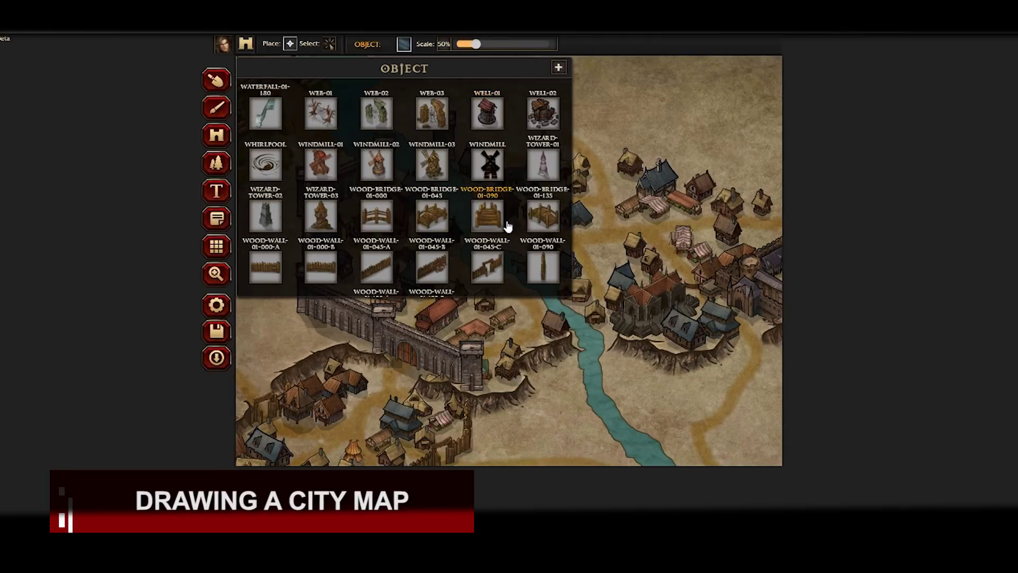
{"action": "scroll", "coordinate": [508, 225], "scroll_direction": "down", "scroll_amount": 4}
{"action": "left_click", "coordinate": [508, 226]}
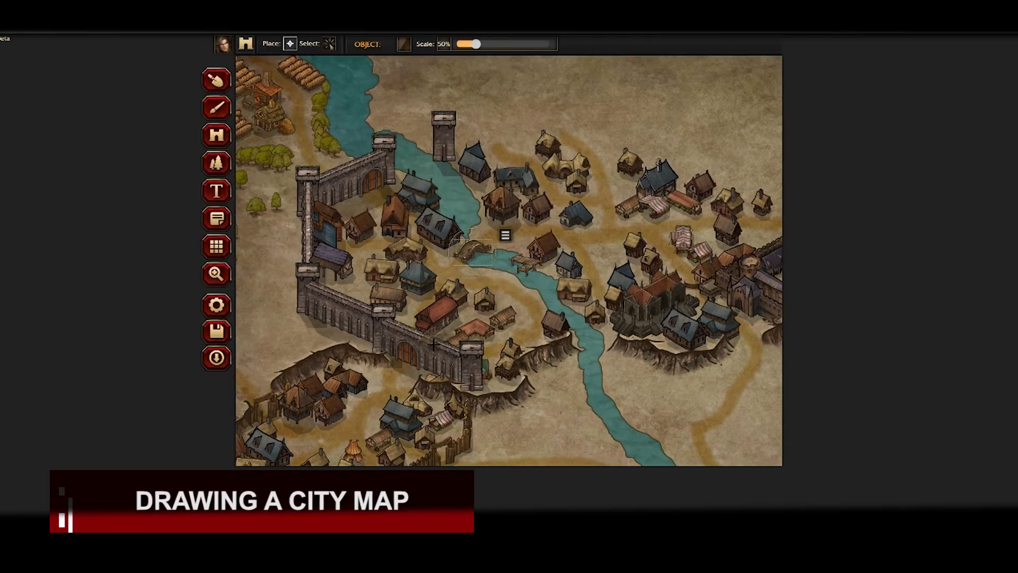
{"action": "left_click", "coordinate": [558, 307]}
{"action": "left_click", "coordinate": [330, 44]}
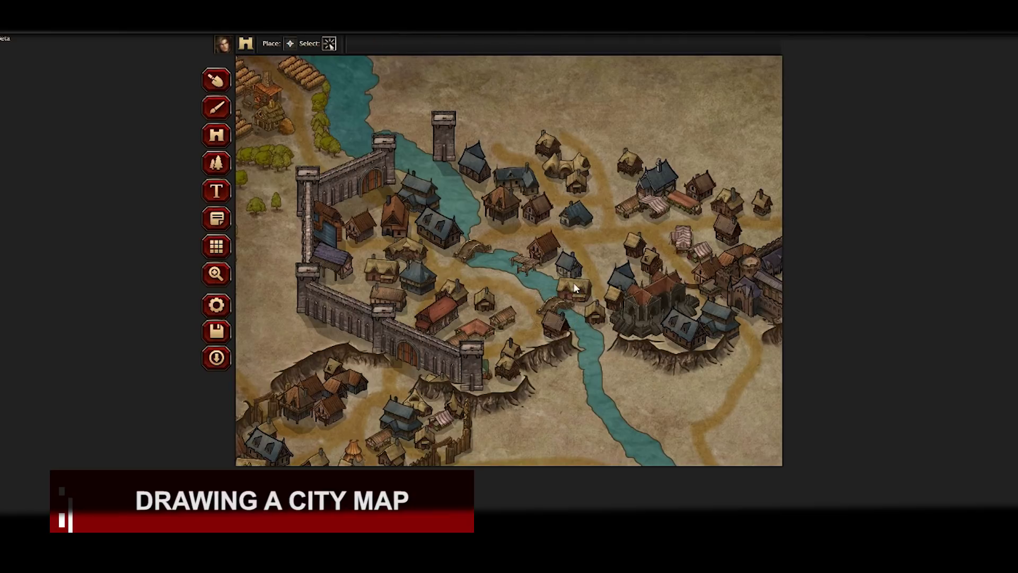
Step: Delete the thatched pattern house on the east bank beside the southern bridge
{"action": "left_click", "coordinate": [216, 163]}
{"action": "left_click", "coordinate": [330, 44]}
{"action": "left_click", "coordinate": [580, 294]}
{"action": "left_click", "coordinate": [603, 257]}
{"action": "left_click", "coordinate": [634, 276]}
Step: Fill open spots on both sides of the river with blue-roofed pattern houses at 50% scale
{"action": "key", "text": "b"}
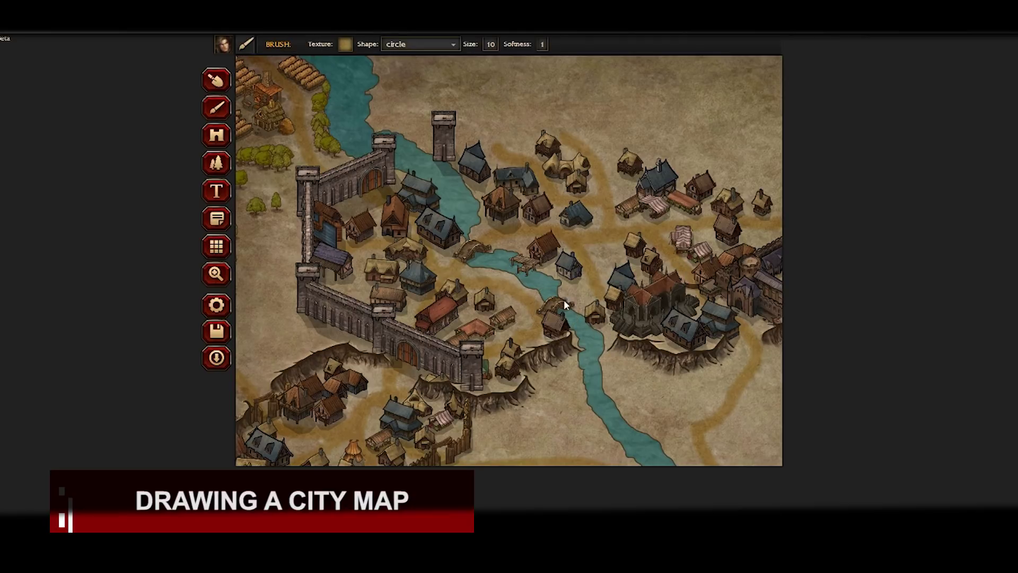
{"action": "left_click", "coordinate": [217, 167]}
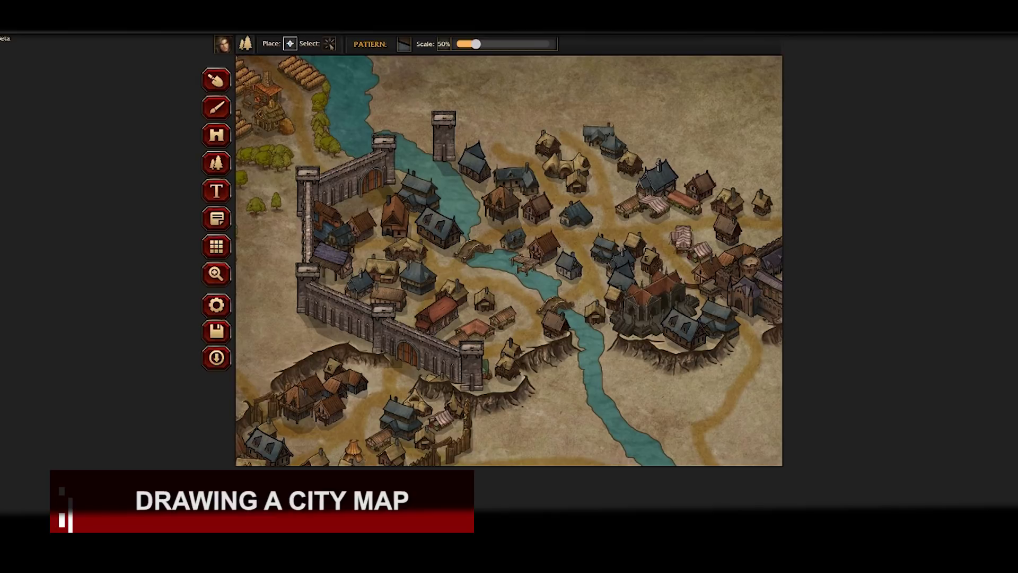
{"action": "left_click", "coordinate": [329, 44]}
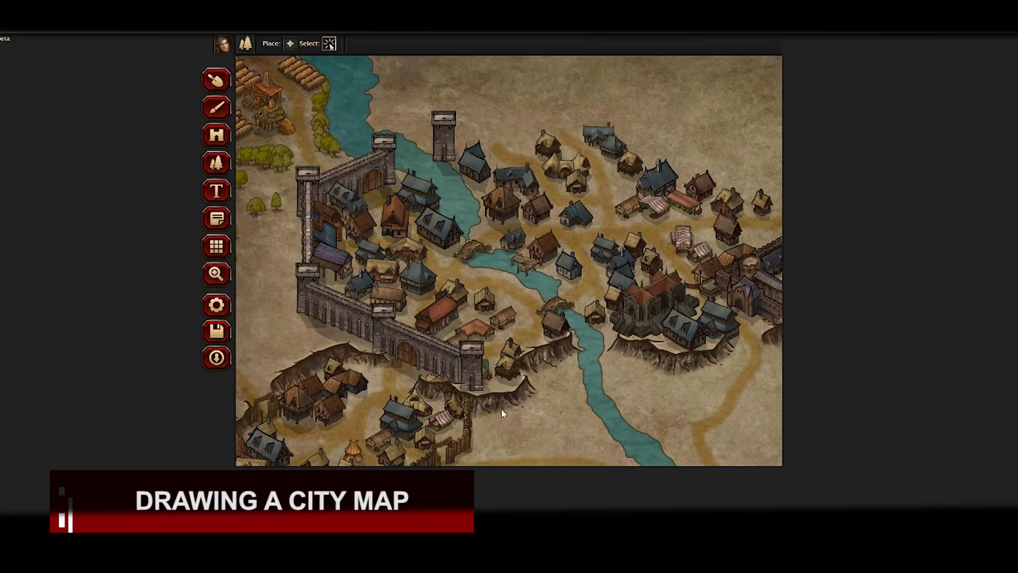
Step: Place a waterfall object at 76% scale on the river where it passes through the gap between the cliffs
{"action": "left_click", "coordinate": [215, 134]}
{"action": "scroll", "coordinate": [461, 190], "scroll_direction": "down", "scroll_amount": 10}
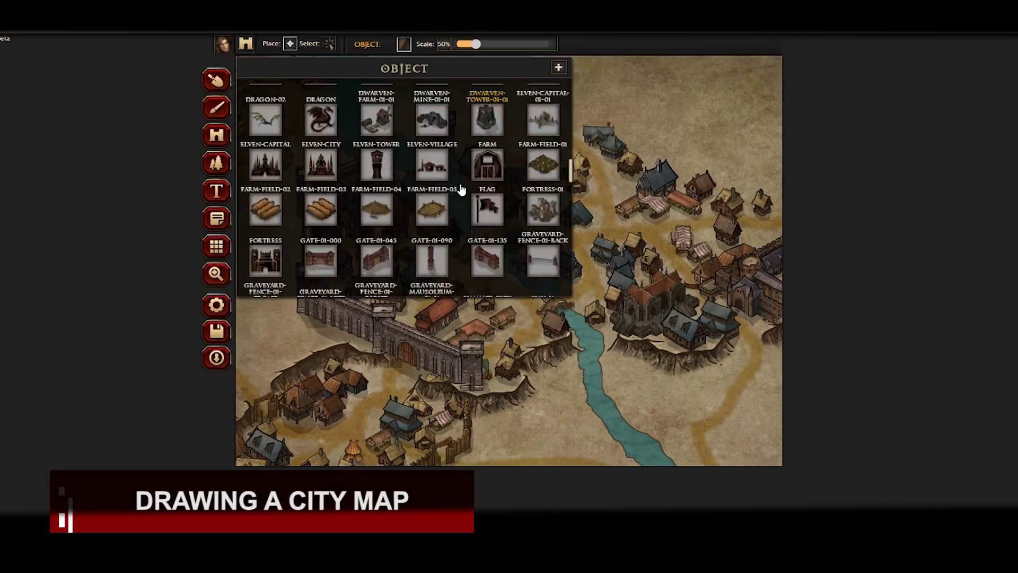
{"action": "scroll", "coordinate": [462, 190], "scroll_direction": "down", "scroll_amount": 5}
{"action": "left_click", "coordinate": [462, 189]}
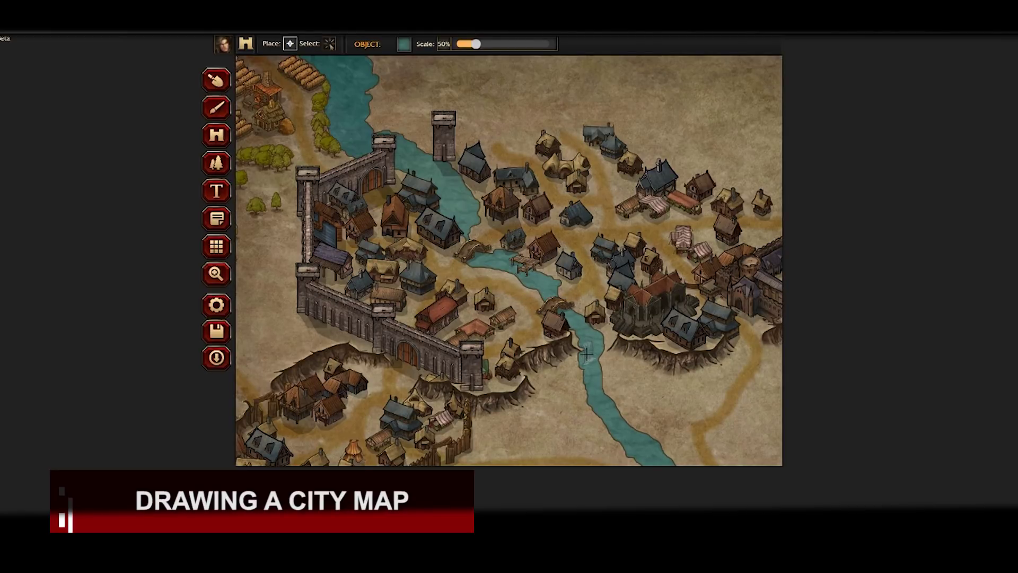
{"action": "left_click_drag", "start_coordinate": [476, 45], "coordinate": [489, 46]}
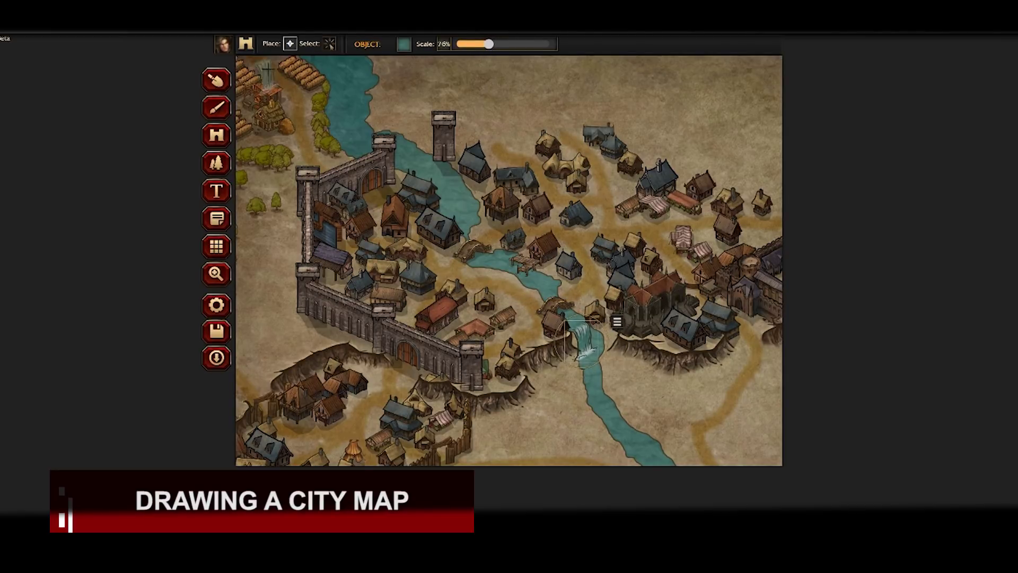
{"action": "left_click", "coordinate": [329, 44]}
{"action": "left_click", "coordinate": [586, 353]}
{"action": "left_click", "coordinate": [585, 350]}
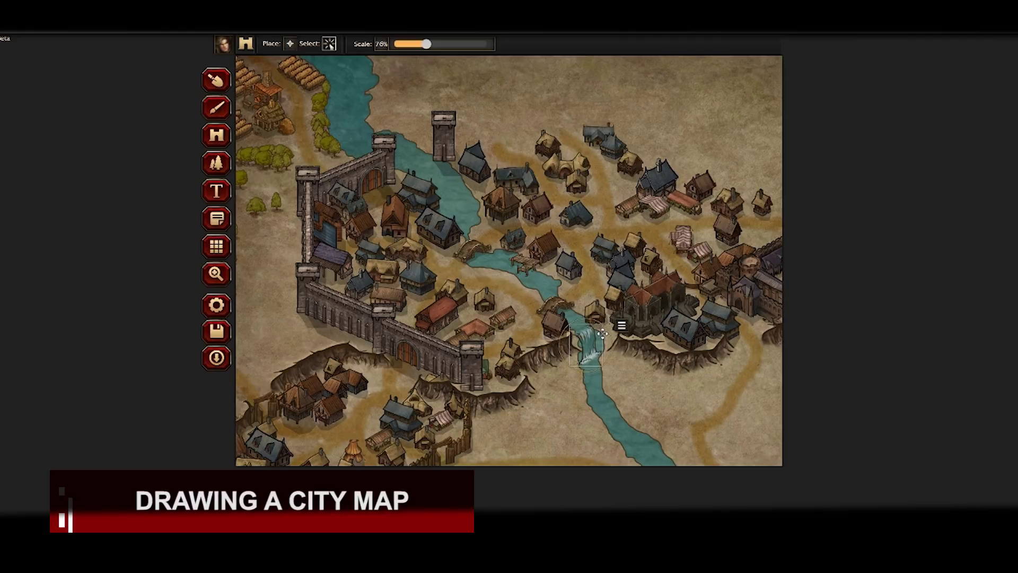
Step: Widen the river at the foot of the waterfall by sculpting in subtract mode with a size 10 circle
{"action": "left_click", "coordinate": [217, 80]}
{"action": "left_click", "coordinate": [361, 44]}
{"action": "left_click", "coordinate": [353, 63]}
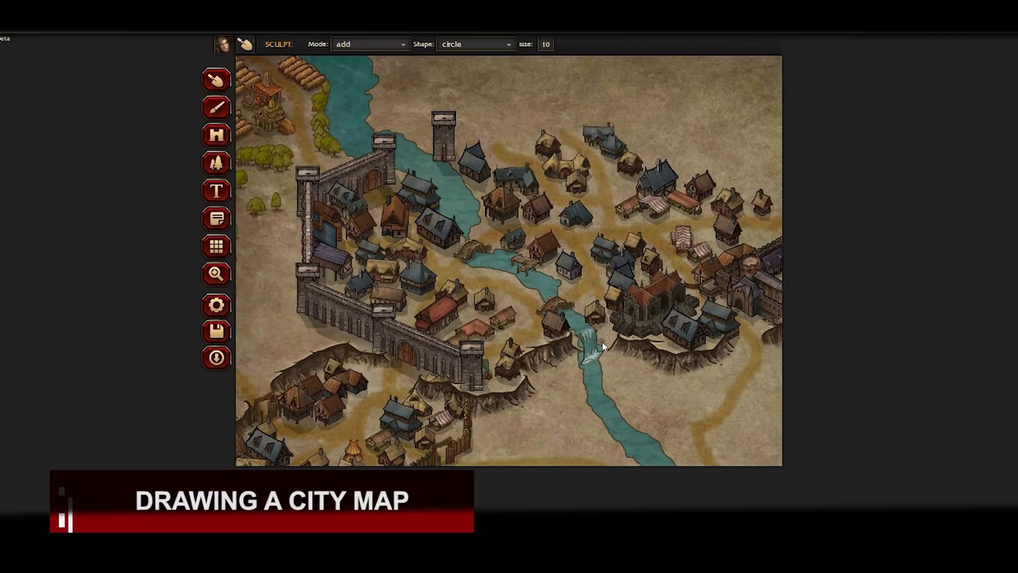
{"action": "left_click", "coordinate": [370, 44]}
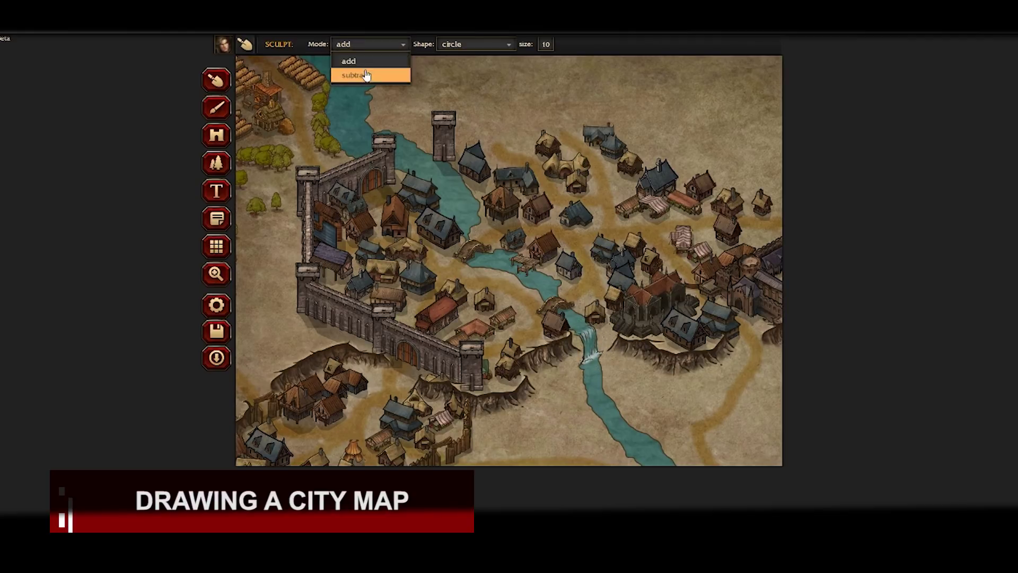
{"action": "left_click", "coordinate": [350, 73]}
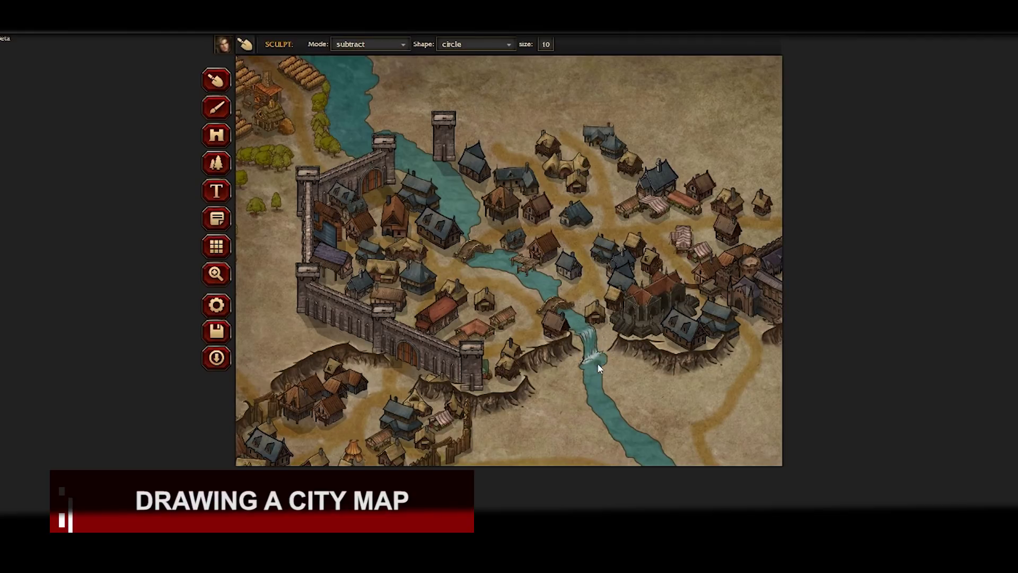
Step: Nudge the cliff below the temple to the southeast and shift the cliffs below the citadel slightly south
{"action": "left_click", "coordinate": [217, 133]}
{"action": "left_click_drag", "start_coordinate": [668, 367], "coordinate": [673, 373]}
{"action": "key", "text": "z"}
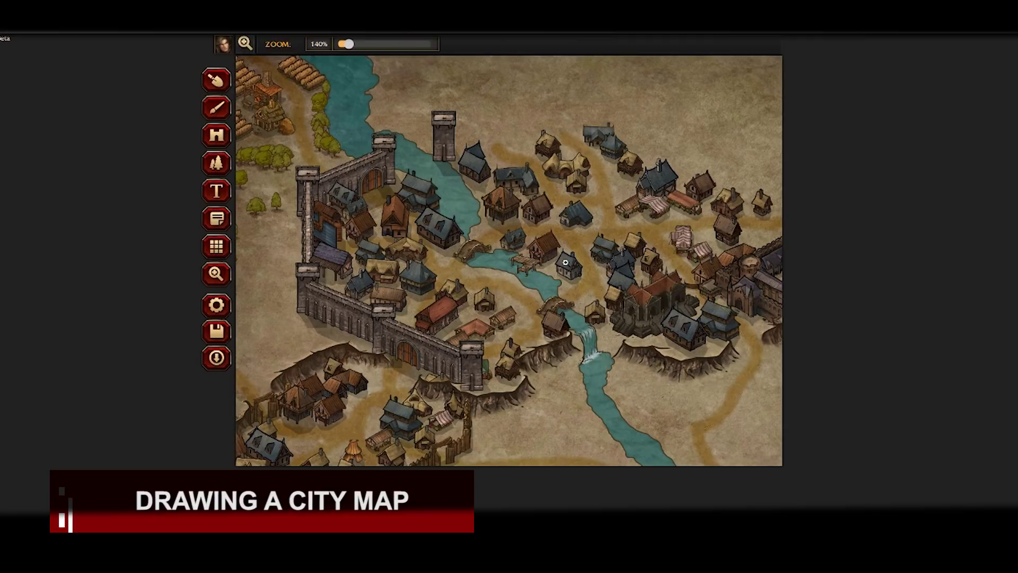
{"action": "left_click_drag", "start_coordinate": [565, 262], "coordinate": [410, 250]}
{"action": "left_click_drag", "start_coordinate": [351, 45], "coordinate": [351, 49]}
{"action": "left_click", "coordinate": [218, 136]}
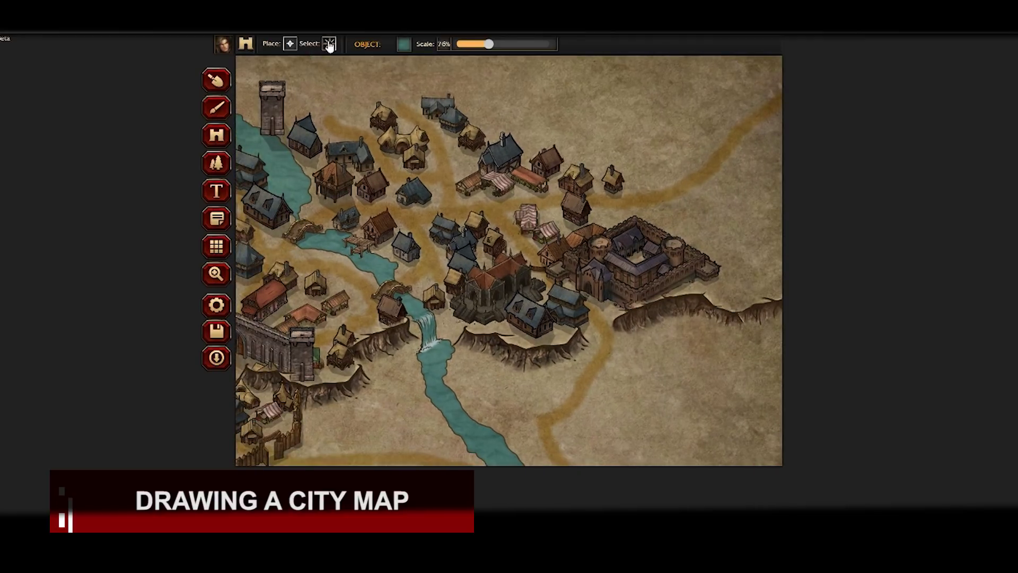
{"action": "left_click", "coordinate": [329, 44]}
{"action": "left_click", "coordinate": [739, 313]}
{"action": "left_click_drag", "start_coordinate": [745, 255], "coordinate": [751, 262]}
{"action": "left_click", "coordinate": [721, 325]}
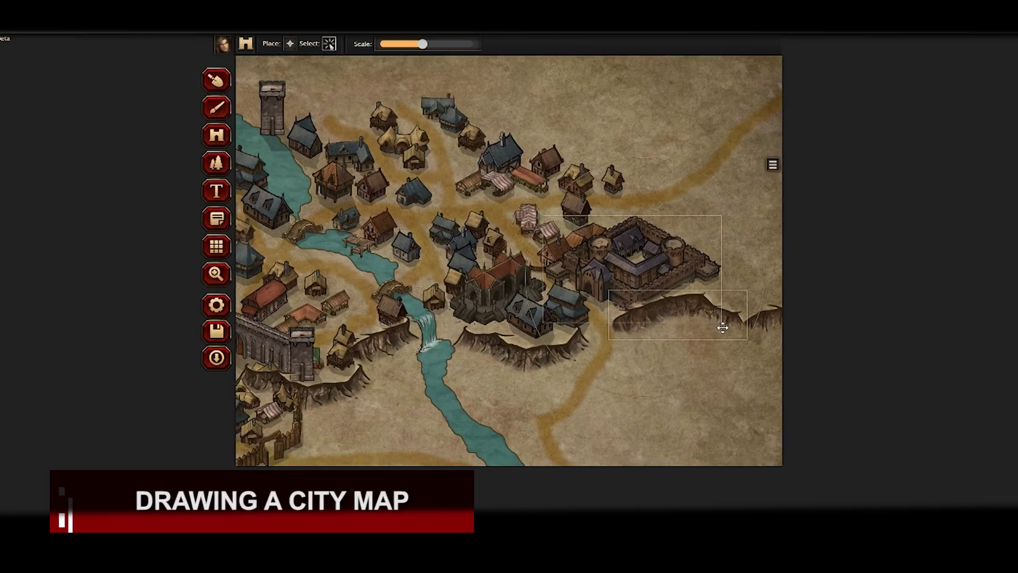
{"action": "left_click", "coordinate": [724, 323]}
{"action": "left_click_drag", "start_coordinate": [731, 315], "coordinate": [735, 332]}
{"action": "left_click", "coordinate": [770, 318]}
{"action": "left_click", "coordinate": [633, 440]}
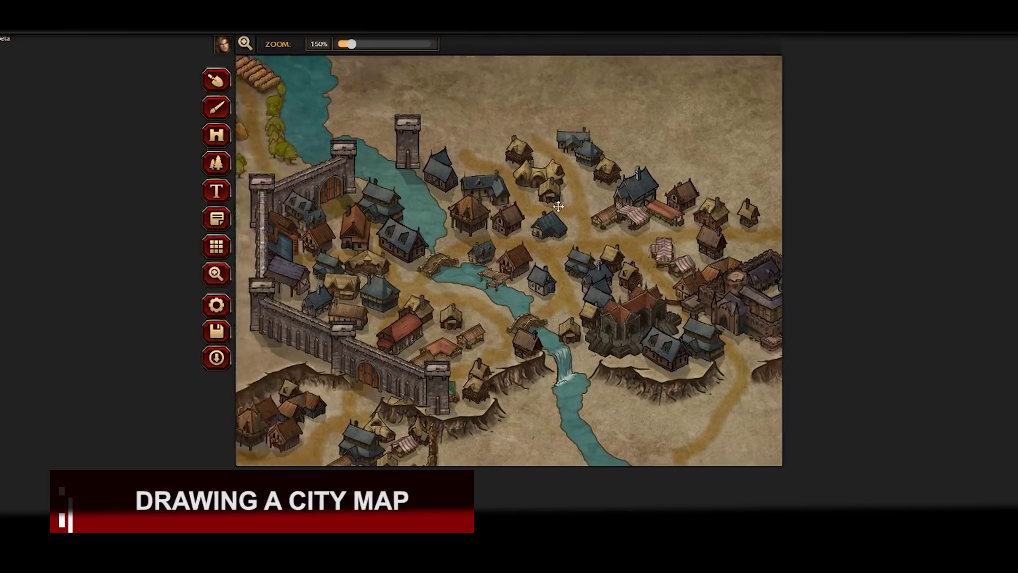
Step: Extend a stone wall northeast from the lone riverside tower with a Wall-045 section and an end tower at 49% scale
{"action": "left_click", "coordinate": [403, 44]}
{"action": "scroll", "coordinate": [375, 170], "scroll_direction": "down", "scroll_amount": 3}
{"action": "left_click", "coordinate": [376, 143]}
{"action": "left_click", "coordinate": [375, 140]}
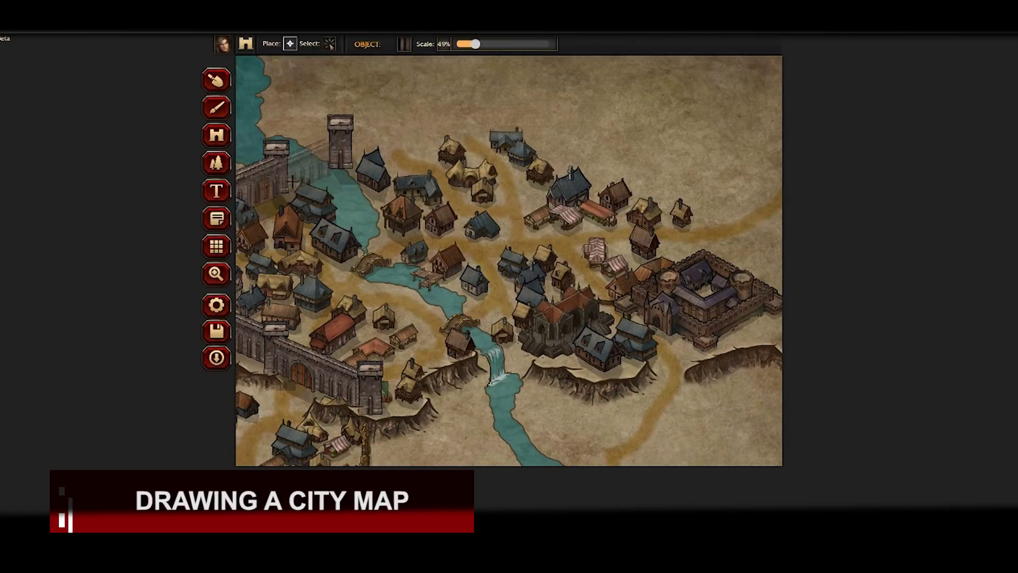
{"action": "left_click", "coordinate": [404, 44]}
{"action": "left_click", "coordinate": [467, 101]}
{"action": "left_click_drag", "start_coordinate": [468, 100], "coordinate": [453, 92]}
{"action": "left_click", "coordinate": [290, 44]}
{"action": "left_click", "coordinate": [403, 44]}
{"action": "left_click", "coordinate": [266, 222]}
{"action": "left_click", "coordinate": [218, 274]}
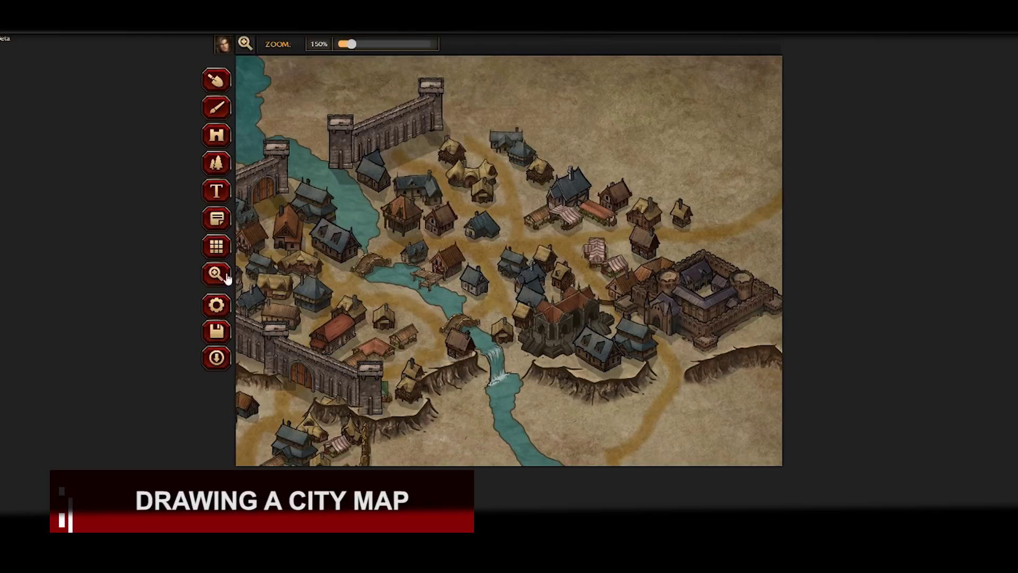
Step: Continue the wall east along the city's north side with a Wall-000 section and a Tower-000 at 49% scale
{"action": "left_click_drag", "start_coordinate": [488, 185], "coordinate": [445, 186]}
{"action": "left_click", "coordinate": [216, 136]}
{"action": "left_click", "coordinate": [404, 44]}
{"action": "scroll", "coordinate": [439, 199], "scroll_direction": "down", "scroll_amount": 8}
{"action": "left_click", "coordinate": [435, 171]}
{"action": "left_click", "coordinate": [388, 104]}
{"action": "left_click", "coordinate": [405, 45]}
{"action": "left_click", "coordinate": [541, 165]}
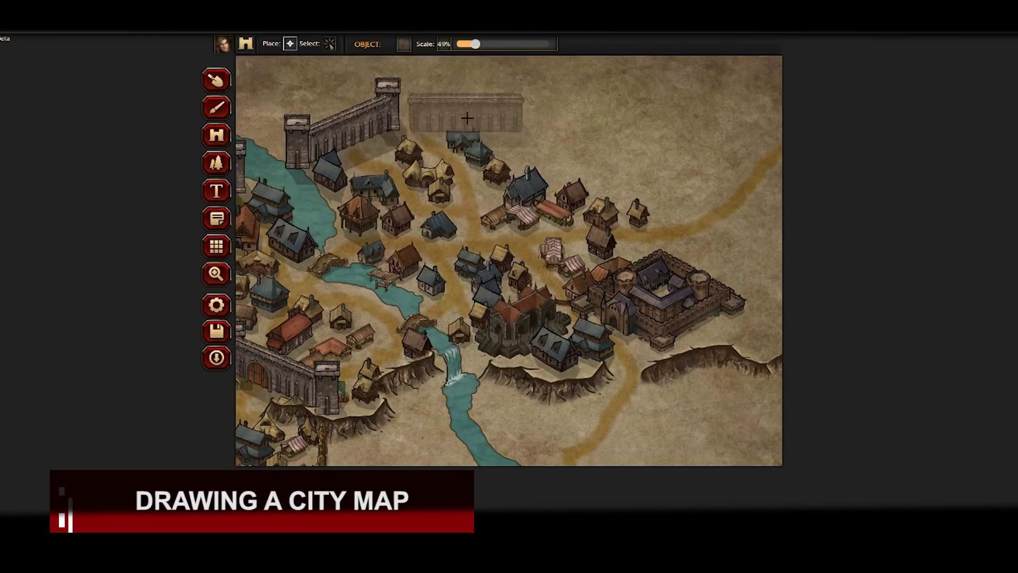
{"action": "left_click", "coordinate": [455, 117]}
{"action": "left_click", "coordinate": [404, 44]}
{"action": "left_click", "coordinate": [433, 165]}
{"action": "left_click", "coordinate": [535, 122]}
{"action": "left_click_drag", "start_coordinate": [535, 121], "coordinate": [507, 111]}
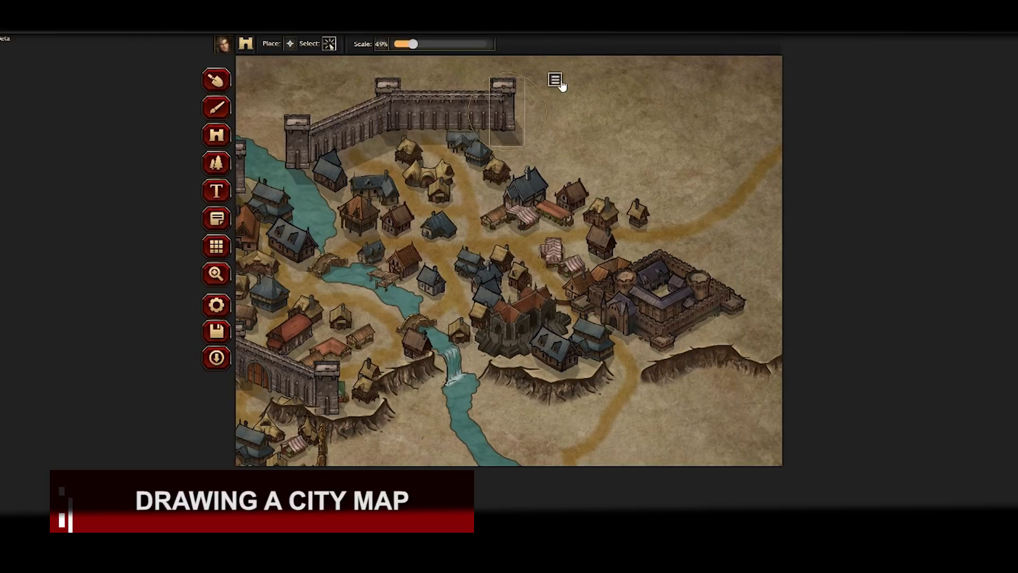
Step: Adjust the stacking order of the new northern towers and wall sections so they join cleanly
{"action": "left_click", "coordinate": [558, 83]}
{"action": "left_click", "coordinate": [572, 113]}
{"action": "left_click", "coordinate": [388, 110]}
{"action": "left_click", "coordinate": [440, 80]}
{"action": "left_click", "coordinate": [456, 111]}
{"action": "left_click", "coordinate": [347, 127]}
{"action": "left_click_drag", "start_coordinate": [422, 87], "coordinate": [314, 128]}
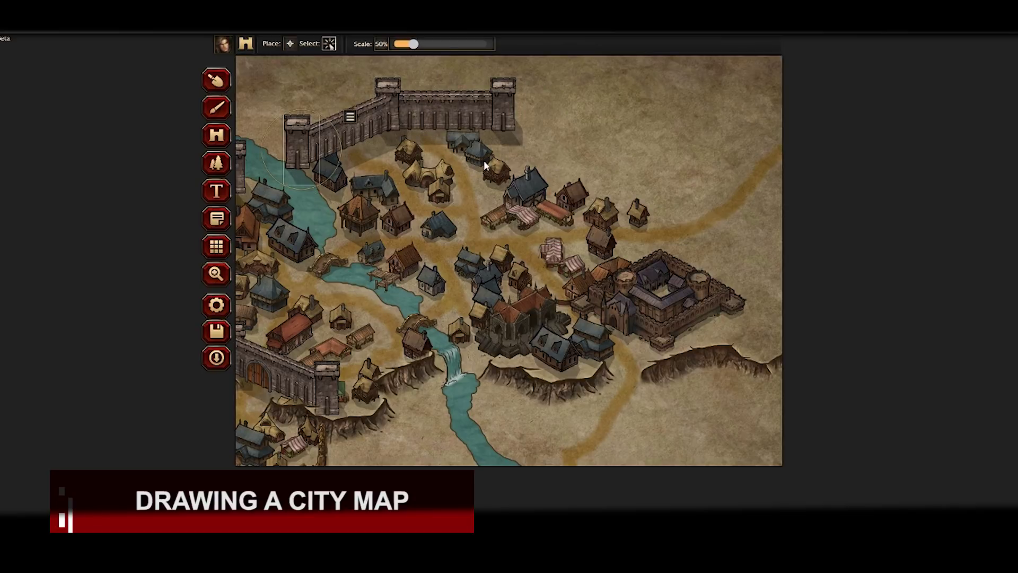
Step: Add another Wall-000 section east of the last tower and cap its eastern end with a tower at 49% scale
{"action": "left_click", "coordinate": [290, 44]}
{"action": "left_click", "coordinate": [404, 44]}
{"action": "left_click", "coordinate": [541, 165]}
{"action": "left_click", "coordinate": [572, 117]}
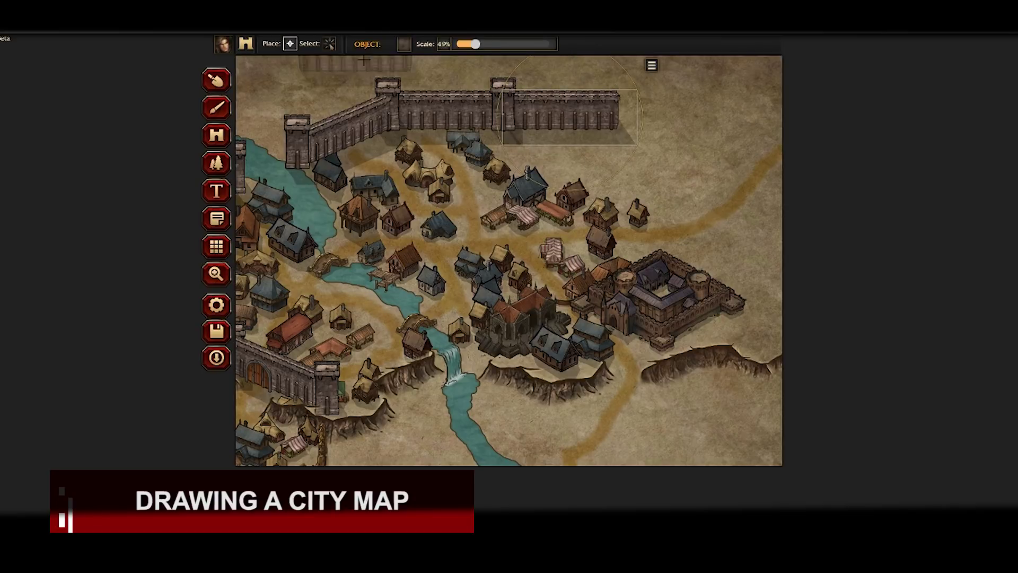
{"action": "left_click", "coordinate": [639, 170]}
{"action": "left_click", "coordinate": [623, 109]}
{"action": "key", "text": "Delete"}
{"action": "key", "text": "s"}
{"action": "left_click", "coordinate": [633, 89]}
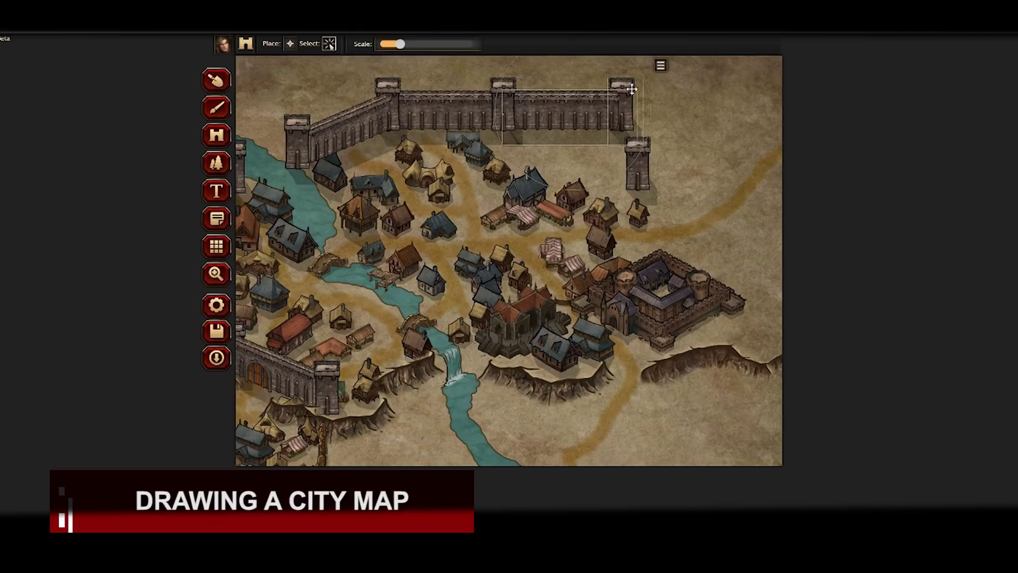
Step: Turn the wall southeast from its northeastern tower with a Wall-135 section, placing the spare tower at its far end
{"action": "left_click", "coordinate": [290, 44]}
{"action": "left_click_drag", "start_coordinate": [644, 182], "coordinate": [725, 148]}
{"action": "left_click", "coordinate": [386, 47]}
{"action": "left_click", "coordinate": [664, 141]}
{"action": "left_click", "coordinate": [739, 82]}
{"action": "left_click", "coordinate": [759, 116]}
{"action": "left_click", "coordinate": [328, 43]}
{"action": "left_click", "coordinate": [749, 148]}
{"action": "left_click", "coordinate": [755, 120]}
{"action": "left_click", "coordinate": [766, 153]}
Step: Run the wall south across the eastern road with a Wall-090 section and a tower beside the citadel
{"action": "left_click", "coordinate": [290, 44]}
{"action": "left_click", "coordinate": [404, 45]}
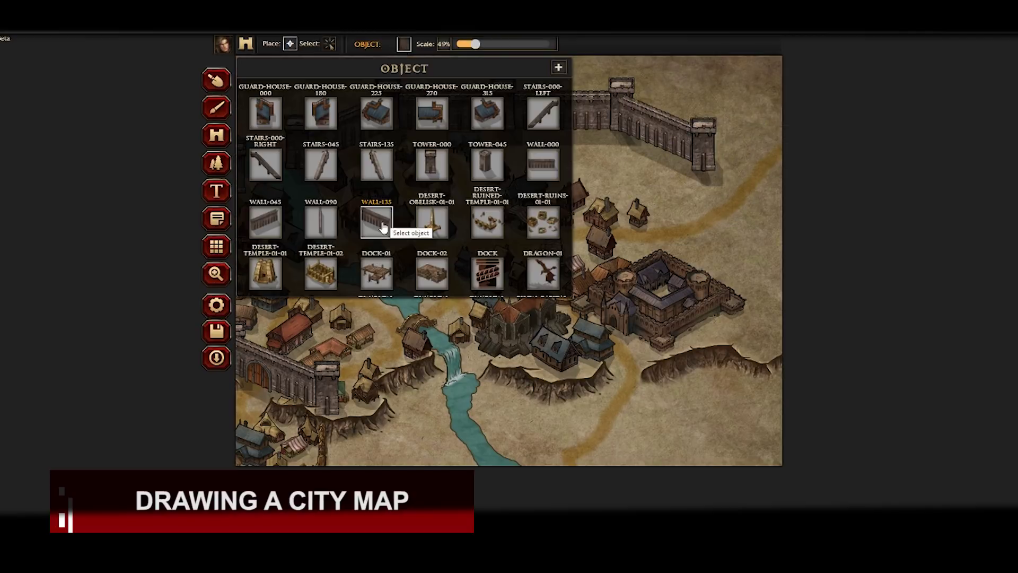
{"action": "left_click", "coordinate": [383, 226]}
{"action": "left_click", "coordinate": [708, 209]}
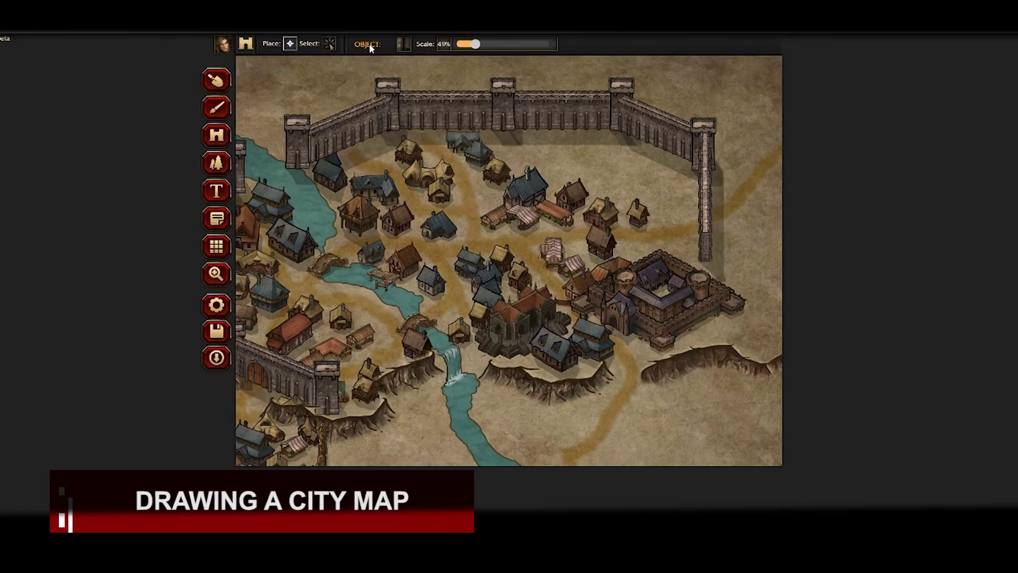
{"action": "left_click", "coordinate": [711, 249]}
Step: Carry the wall around behind the citadel with a Wall-135 section, a tower on the eastern cliff and a Wall-045 section joining them
{"action": "left_click", "coordinate": [749, 277]}
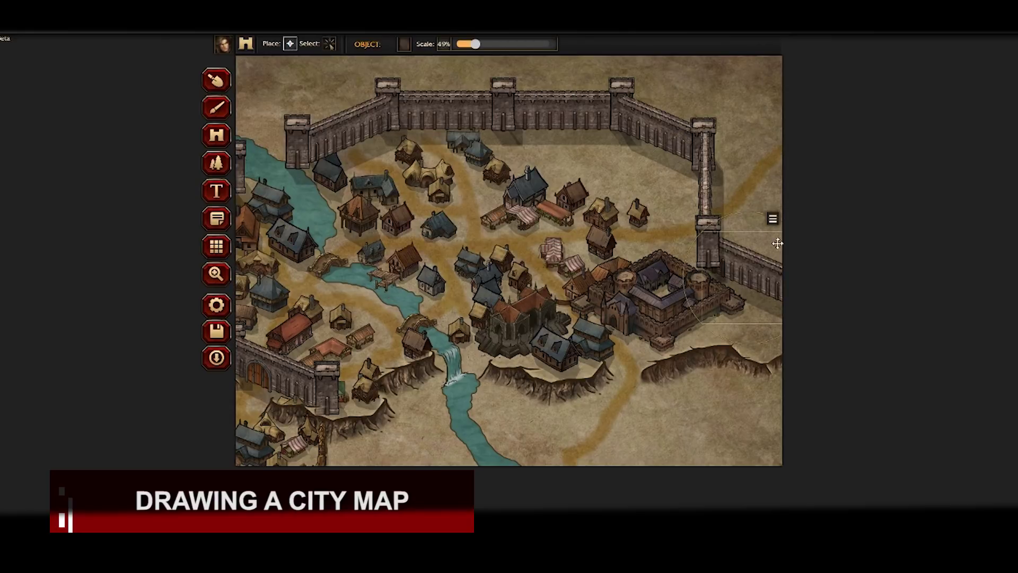
{"action": "left_click", "coordinate": [720, 366]}
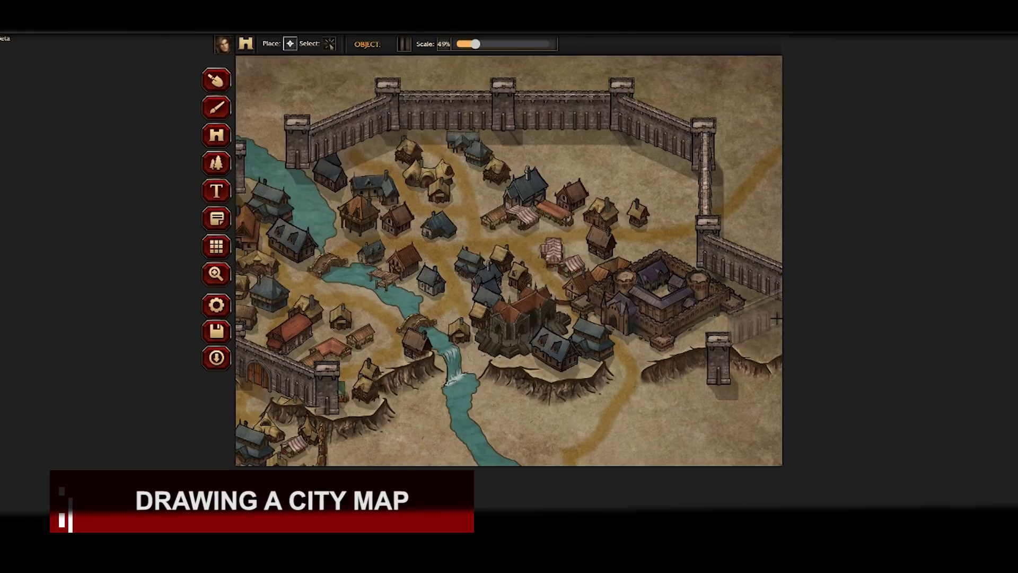
{"action": "key", "text": "Escape"}
{"action": "left_click", "coordinate": [739, 319]}
{"action": "left_click", "coordinate": [751, 329]}
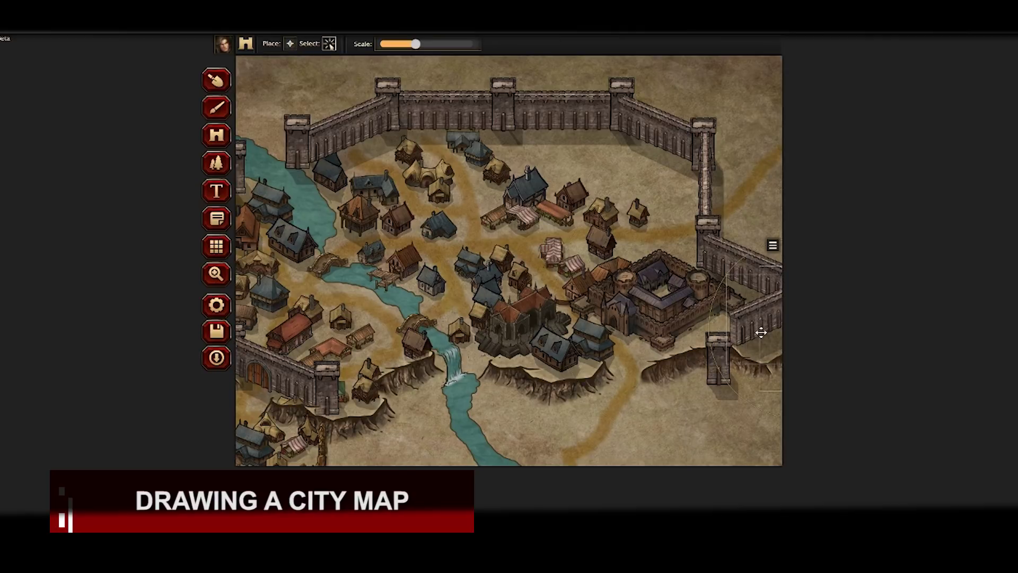
Step: Shift the Wall-045 section behind the citadel eastward and place the spare tower at its southwestern end
{"action": "left_click_drag", "start_coordinate": [752, 330], "coordinate": [773, 329]}
{"action": "left_click_drag", "start_coordinate": [715, 399], "coordinate": [766, 332]}
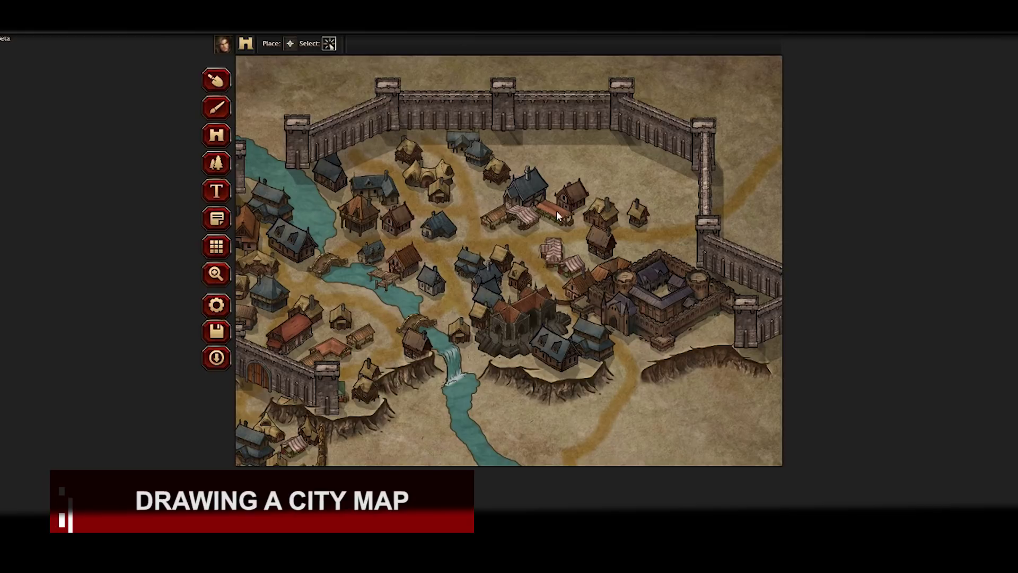
Step: Set Gate-02-090 and Gate-02-045 wooden gates into the northwestern wall sections and paint a road outside them
{"action": "key", "text": "b"}
{"action": "left_click", "coordinate": [216, 136]}
{"action": "left_click", "coordinate": [404, 45]}
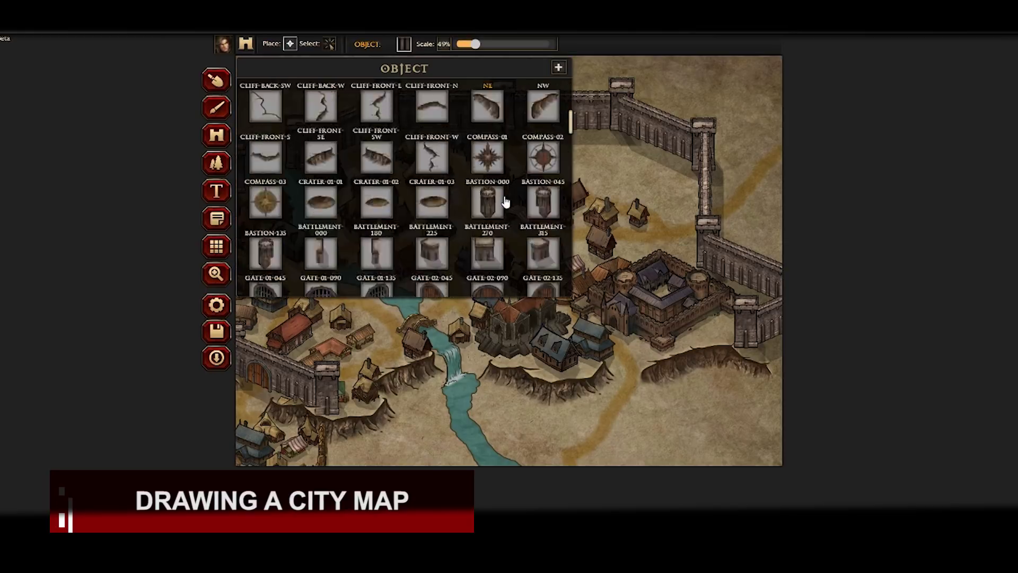
{"action": "left_click", "coordinate": [504, 203]}
{"action": "left_click", "coordinate": [405, 44]}
{"action": "left_click", "coordinate": [466, 203]}
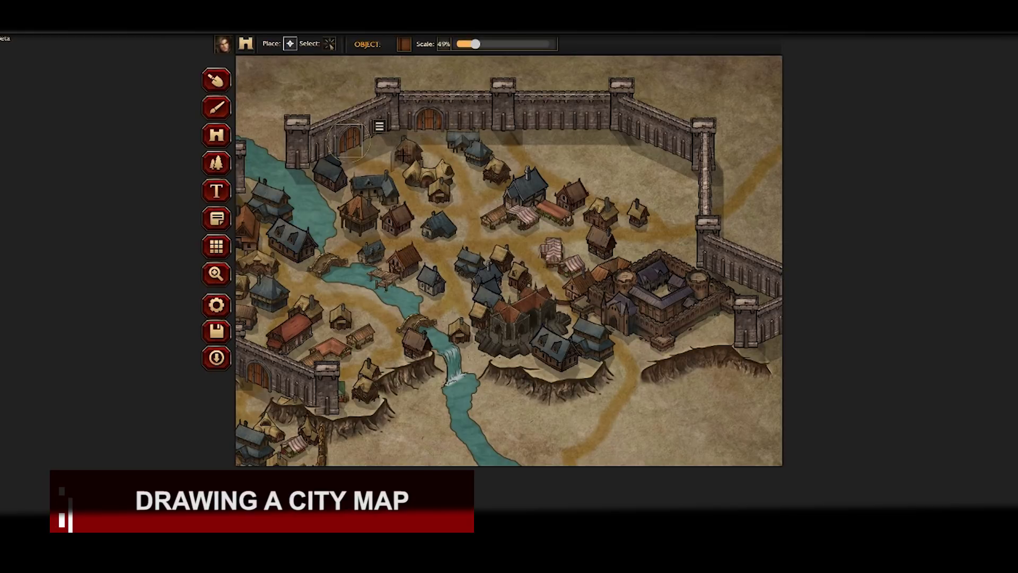
{"action": "key", "text": "b"}
{"action": "left_click_drag", "start_coordinate": [344, 143], "coordinate": [461, 151]}
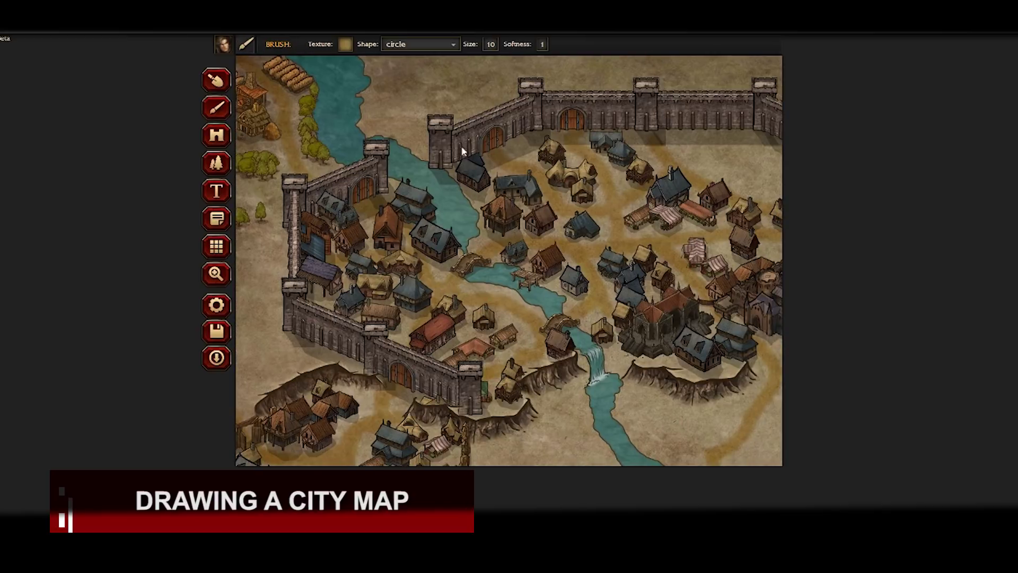
Step: Pull the Wall-045 section and its tower west against the citadel, and nudge the cliff pieces below them into line
{"action": "left_click", "coordinate": [223, 269]}
{"action": "left_click_drag", "start_coordinate": [384, 444], "coordinate": [469, 261]}
{"action": "left_click_drag", "start_coordinate": [532, 173], "coordinate": [443, 343]}
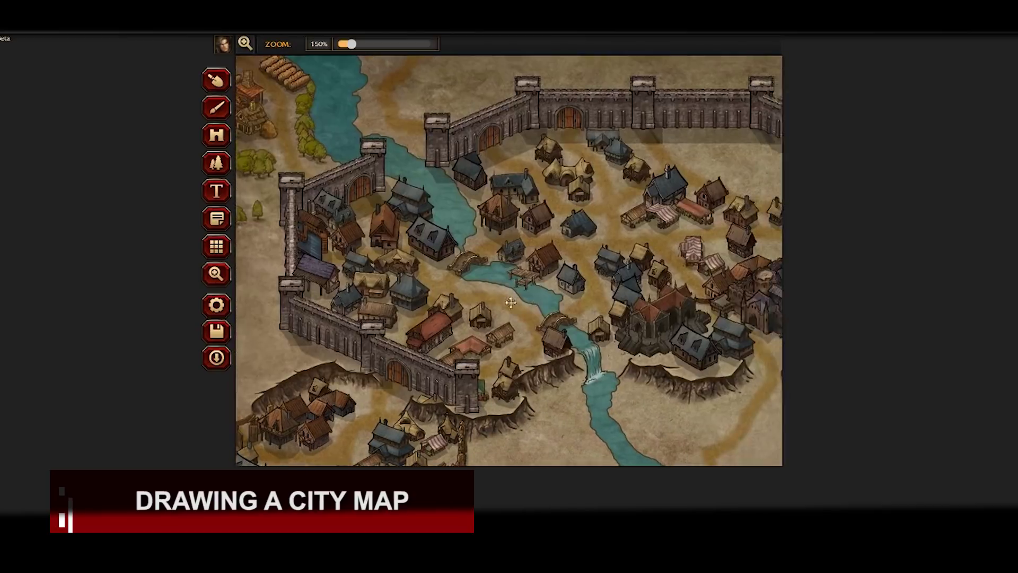
{"action": "left_click_drag", "start_coordinate": [745, 312], "coordinate": [596, 306]}
{"action": "left_click_drag", "start_coordinate": [625, 237], "coordinate": [592, 258]}
{"action": "left_click", "coordinate": [216, 136]}
{"action": "left_click", "coordinate": [330, 45]}
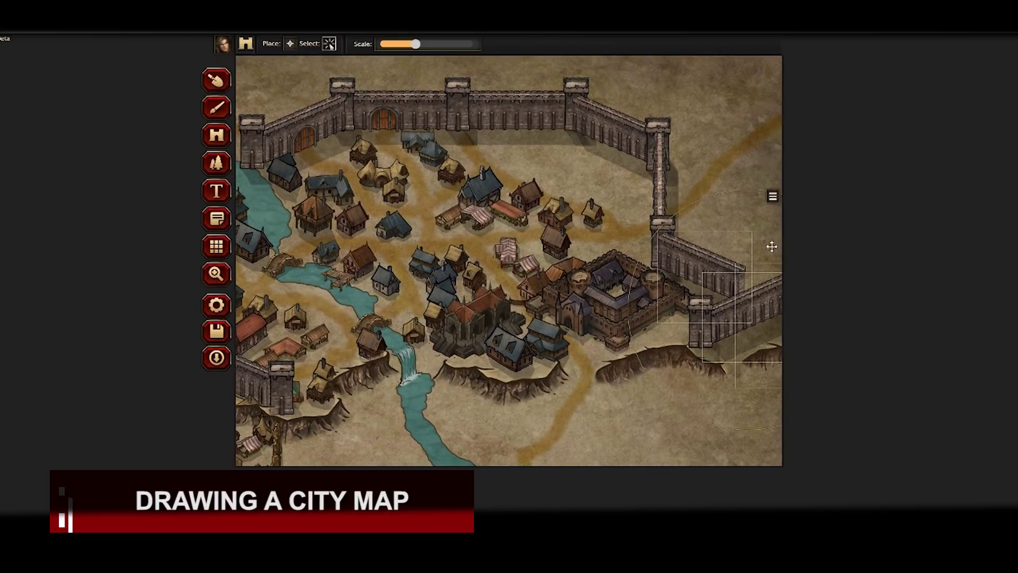
{"action": "left_click_drag", "start_coordinate": [707, 332], "coordinate": [666, 332]}
{"action": "left_click_drag", "start_coordinate": [620, 380], "coordinate": [621, 384]}
{"action": "left_click_drag", "start_coordinate": [771, 357], "coordinate": [755, 370]}
{"action": "left_click", "coordinate": [657, 432]}
Step: Cap the wall's easternmost corner behind the citadel with a tower at 49% scale
{"action": "left_click", "coordinate": [405, 46]}
{"action": "scroll", "coordinate": [466, 221], "scroll_direction": "down", "scroll_amount": 5}
{"action": "left_click", "coordinate": [466, 221]}
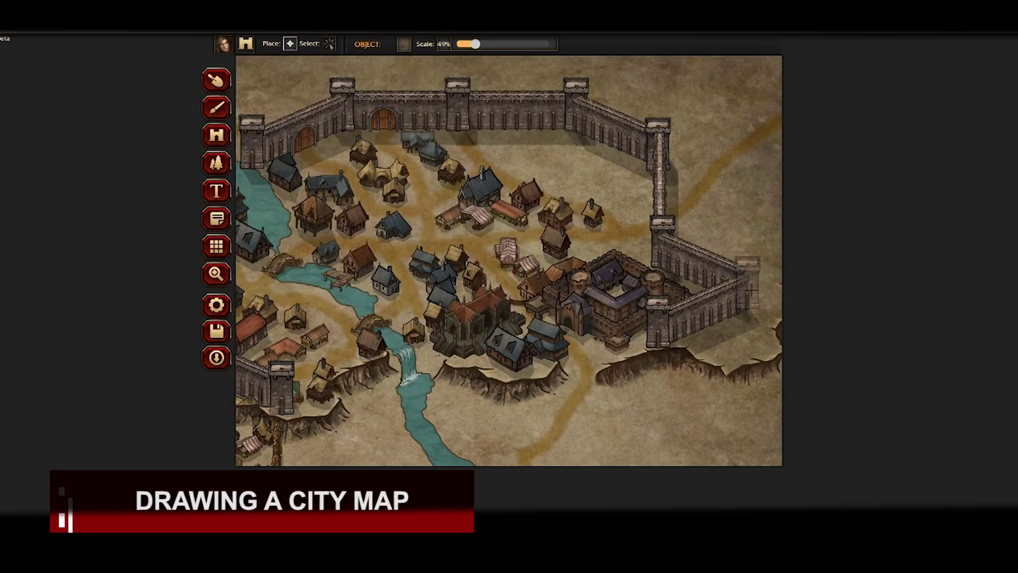
{"action": "left_click", "coordinate": [746, 284]}
{"action": "left_click", "coordinate": [773, 260]}
{"action": "left_click", "coordinate": [788, 292]}
{"action": "left_click", "coordinate": [329, 45]}
{"action": "left_click", "coordinate": [679, 338]}
{"action": "left_click", "coordinate": [723, 416]}
{"action": "left_click", "coordinate": [652, 362]}
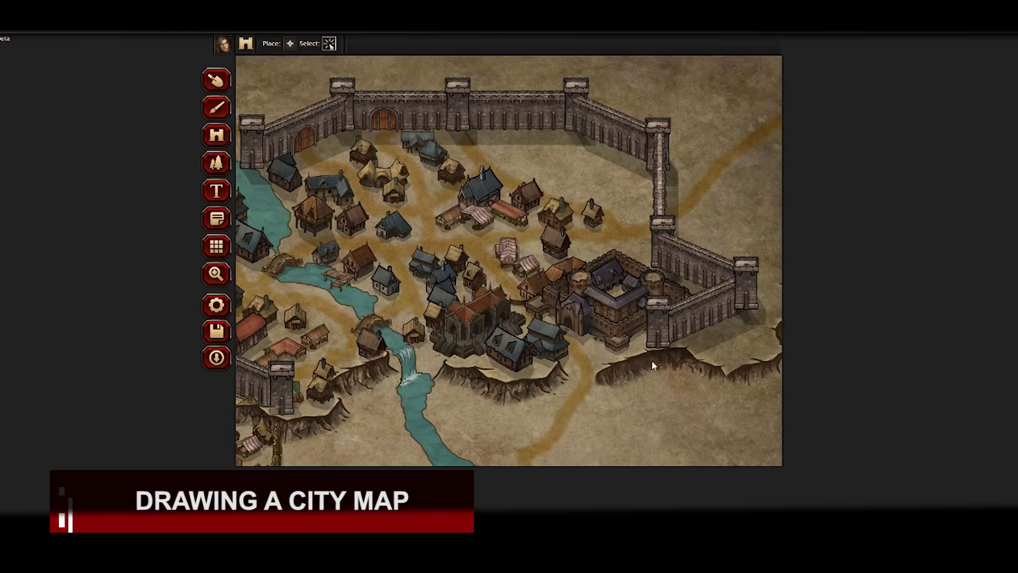
{"action": "left_click", "coordinate": [666, 343]}
{"action": "left_click", "coordinate": [772, 256]}
{"action": "left_click", "coordinate": [785, 288]}
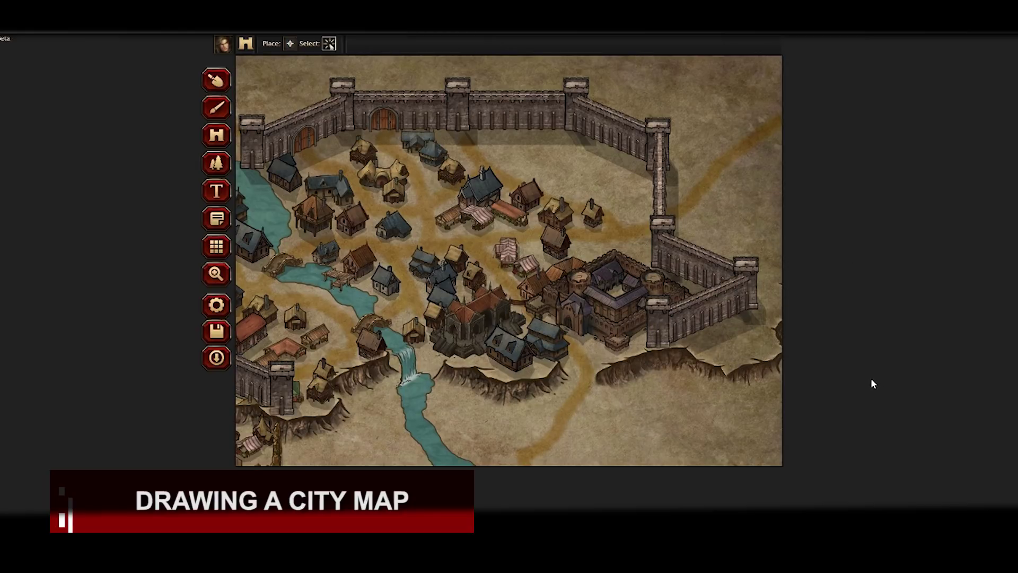
Step: Place a small walled keep and a large blue-roofed building at 49% scale inside the northeastern wall
{"action": "left_click", "coordinate": [216, 162]}
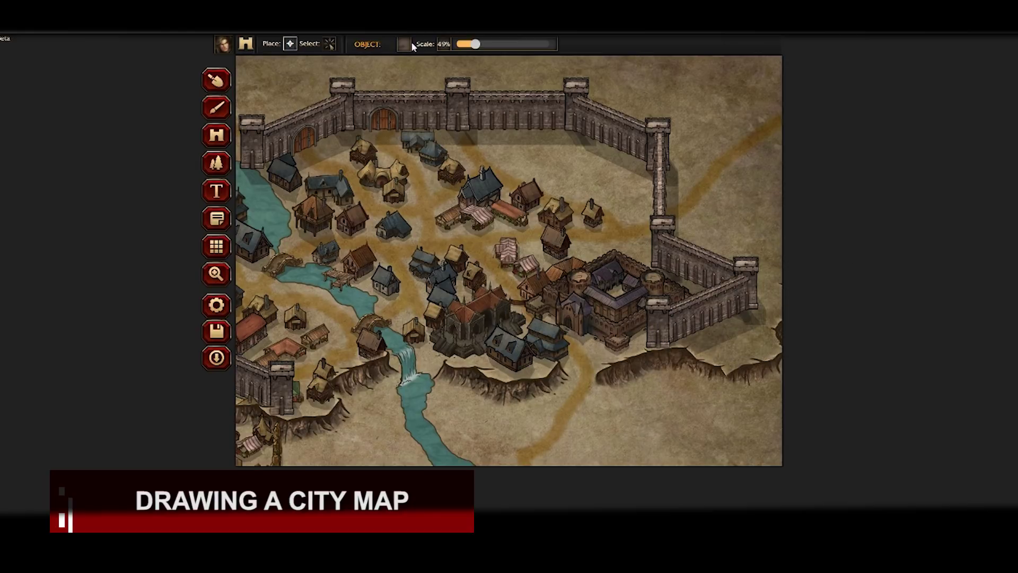
{"action": "left_click", "coordinate": [404, 44]}
{"action": "left_click", "coordinate": [487, 108]}
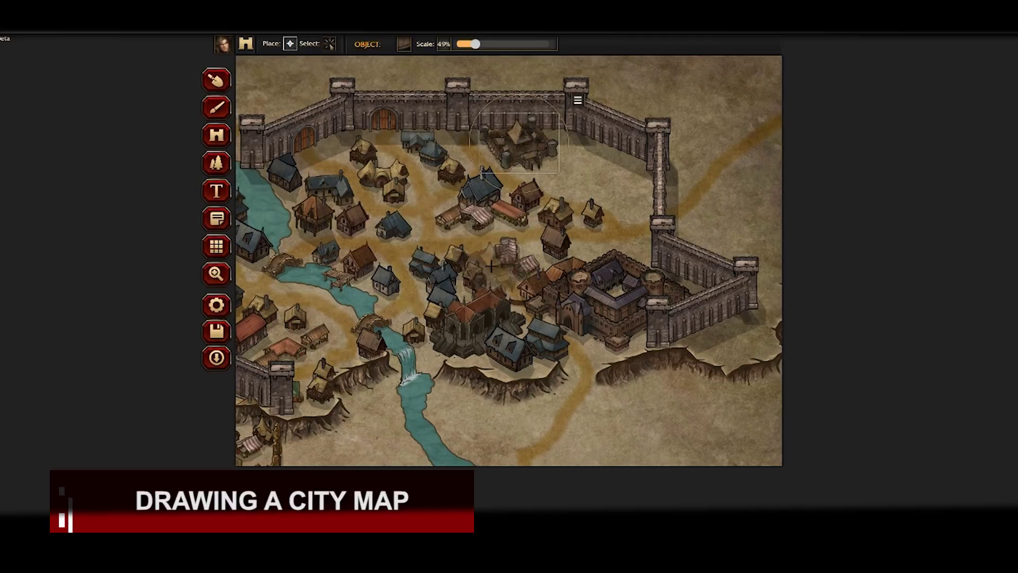
{"action": "left_click", "coordinate": [404, 44]}
{"action": "scroll", "coordinate": [491, 182], "scroll_direction": "down", "scroll_amount": 9}
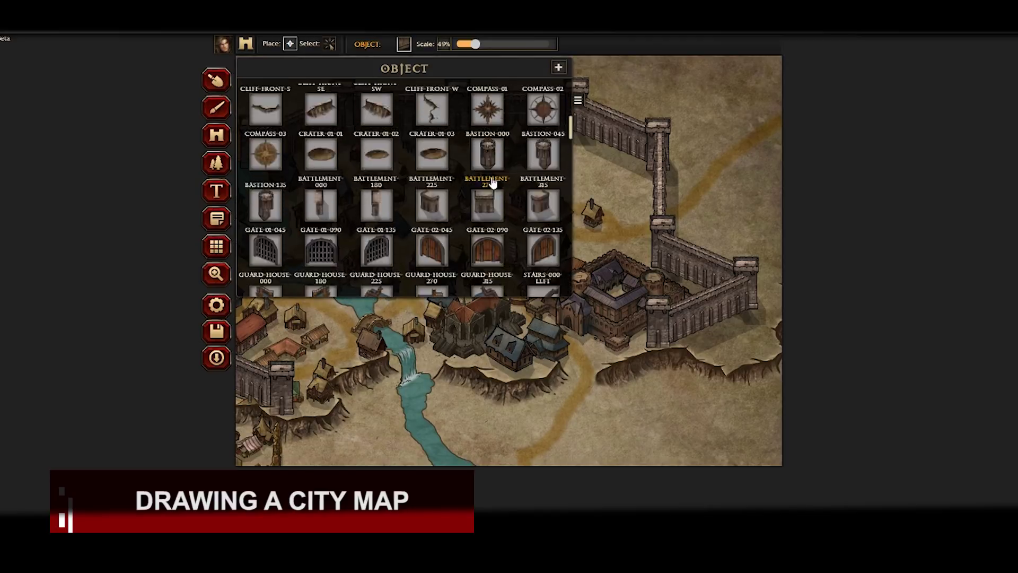
{"action": "left_click", "coordinate": [474, 182]}
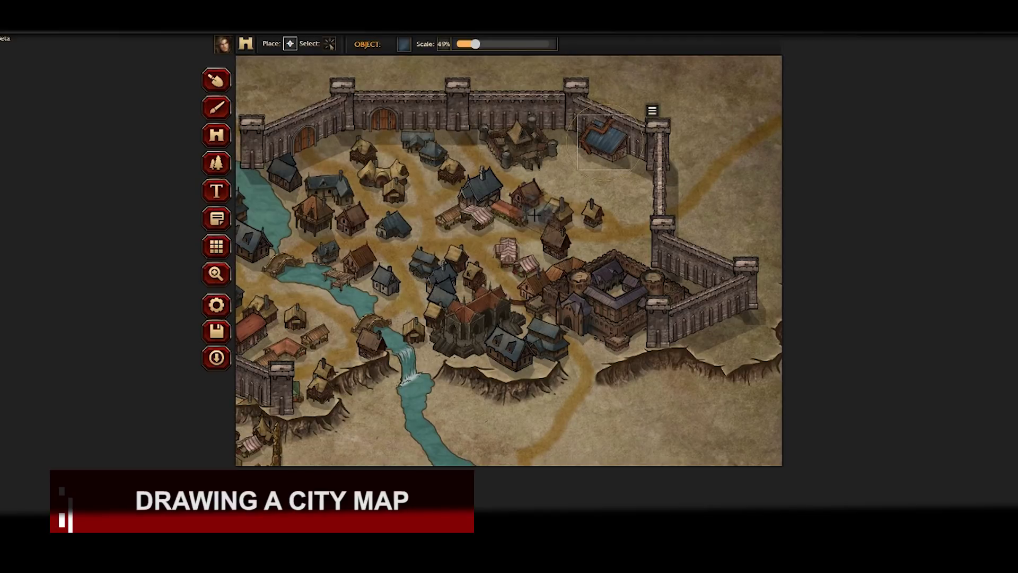
Step: Add a chapel with a dark red roof between the keep and the blue-roofed building, scaled to 37% and nudged southwest
{"action": "left_click", "coordinate": [403, 44]}
{"action": "scroll", "coordinate": [463, 196], "scroll_direction": "down", "scroll_amount": 5}
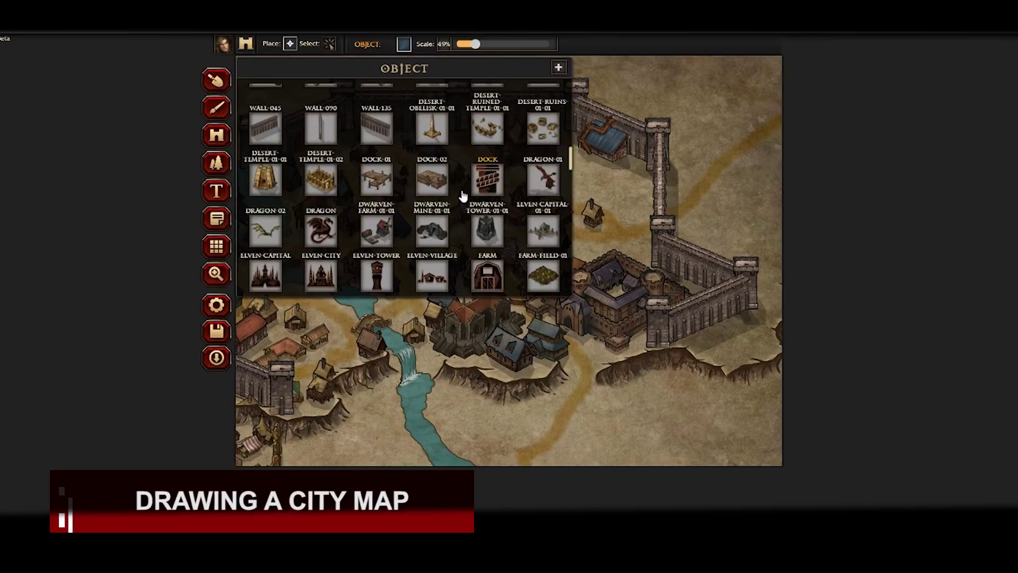
{"action": "scroll", "coordinate": [463, 197], "scroll_direction": "down", "scroll_amount": 5}
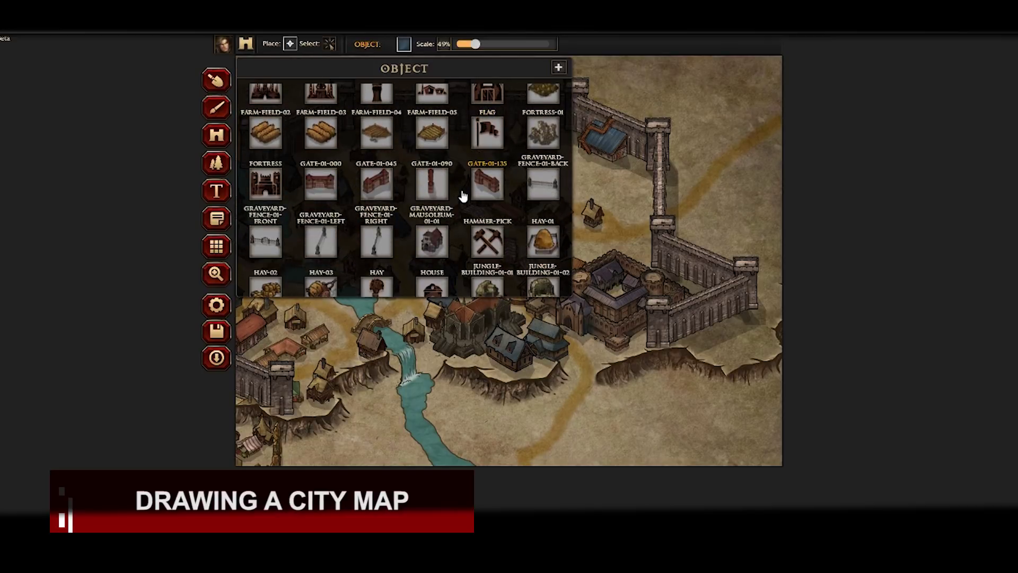
{"action": "left_click", "coordinate": [432, 175]}
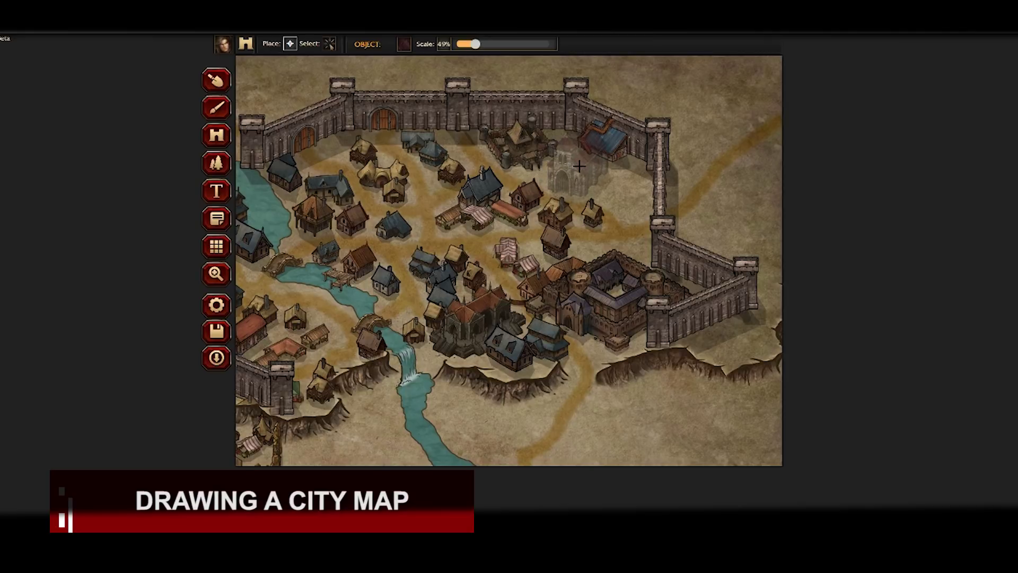
{"action": "left_click", "coordinate": [576, 166]}
{"action": "left_click_drag", "start_coordinate": [475, 44], "coordinate": [469, 45]}
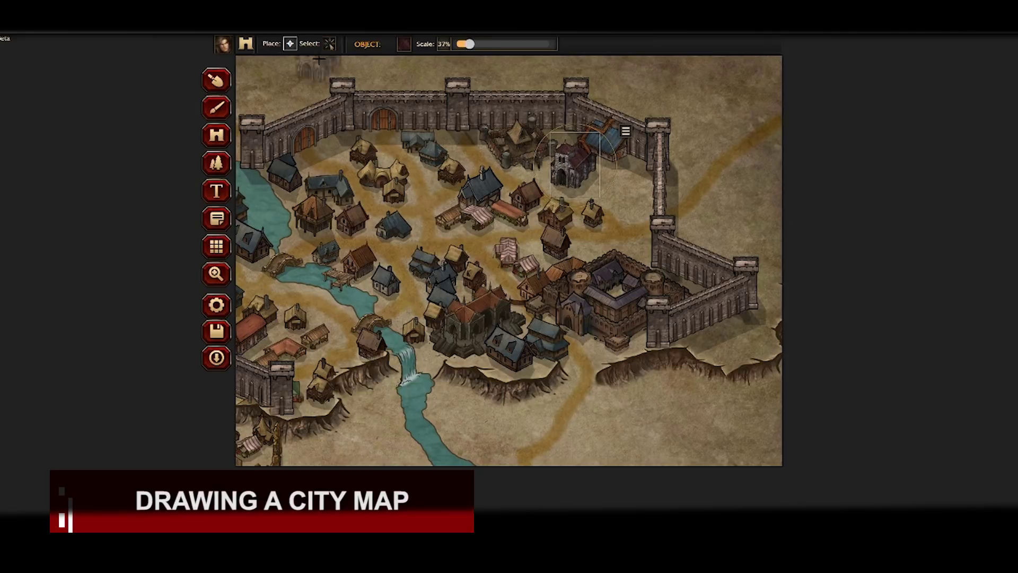
{"action": "left_click", "coordinate": [329, 44]}
{"action": "mouse_move", "coordinate": [597, 159]}
{"action": "left_mouse_down"}
{"action": "mouse_move", "coordinate": [613, 166]}
{"action": "mouse_move", "coordinate": [589, 164]}
{"action": "left_mouse_up"}
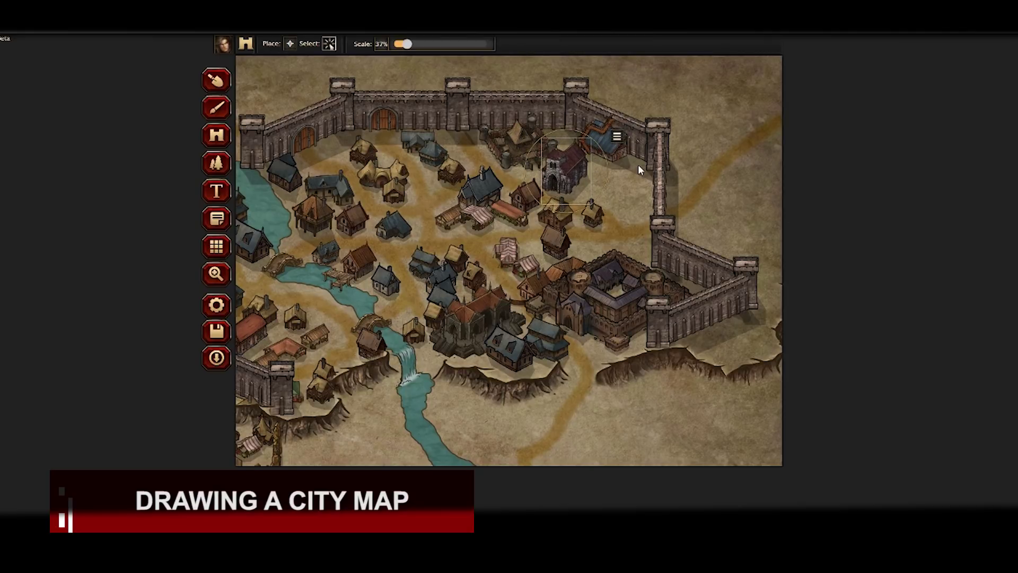
Step: Fill the gaps inside the northern and eastern walls with small houses, a tent and market stalls at 54% scale
{"action": "left_click", "coordinate": [216, 163]}
{"action": "left_click", "coordinate": [404, 45]}
{"action": "left_click", "coordinate": [506, 239]}
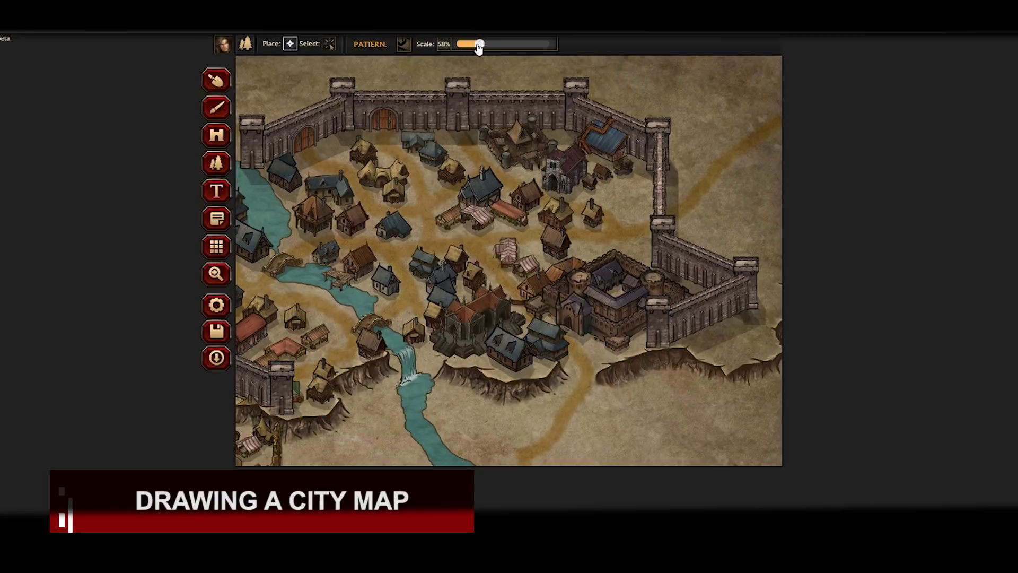
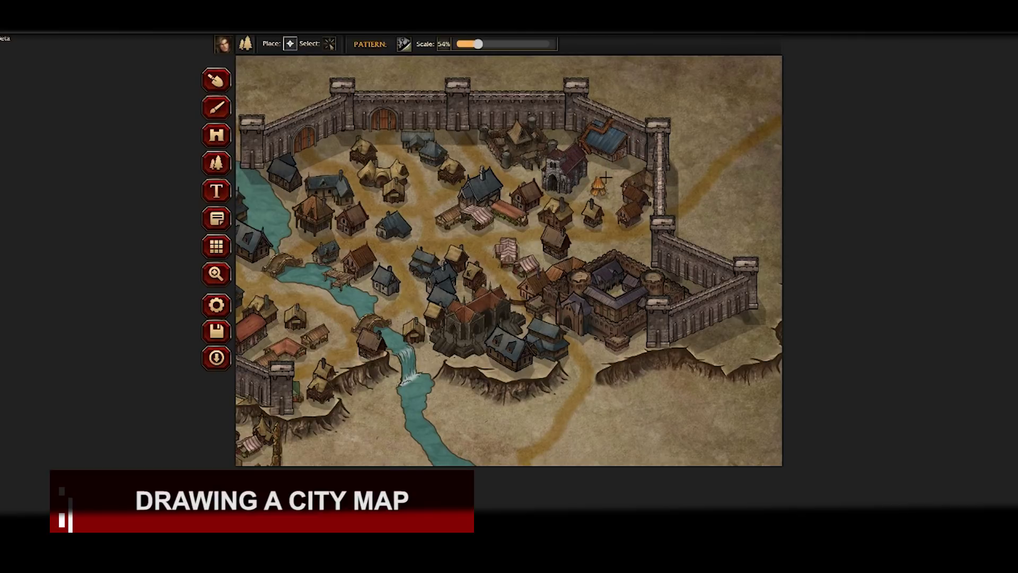
{"action": "left_click", "coordinate": [458, 155]}
{"action": "left_click", "coordinate": [446, 139]}
{"action": "left_click", "coordinate": [331, 145]}
{"action": "left_click", "coordinate": [329, 44]}
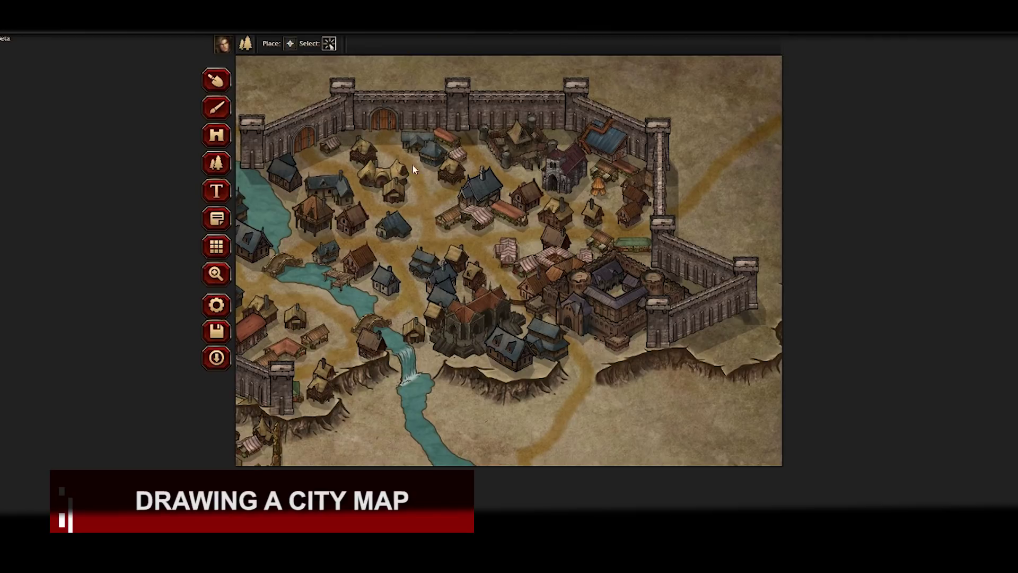
Step: Plant trees among the buildings inside the northern wall and adjust their positions
{"action": "left_click", "coordinate": [216, 164]}
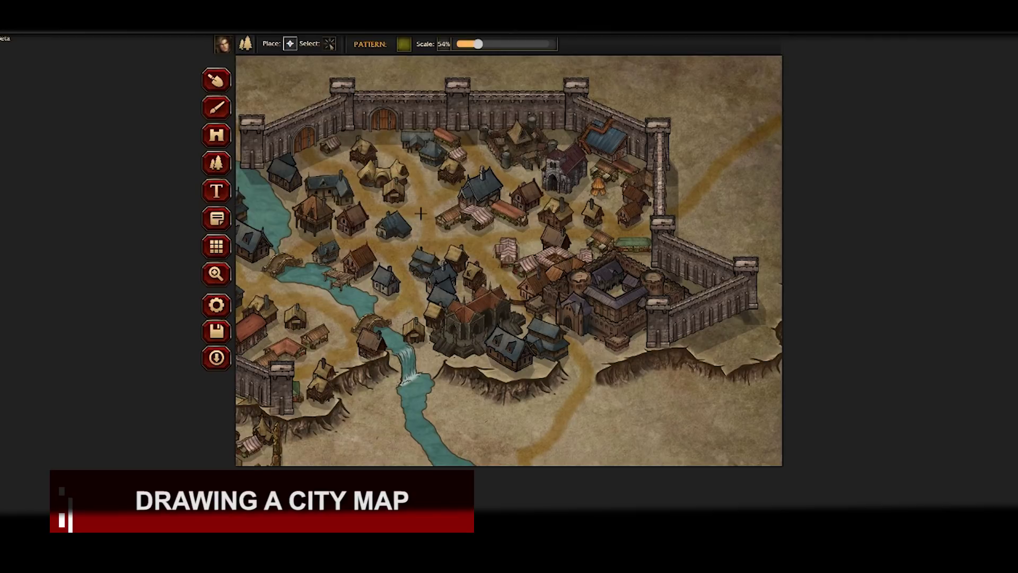
{"action": "left_click", "coordinate": [217, 269]}
{"action": "left_click_drag", "start_coordinate": [333, 295], "coordinate": [456, 304]}
{"action": "left_click", "coordinate": [217, 163]}
{"action": "left_click", "coordinate": [329, 44]}
{"action": "left_click", "coordinate": [551, 183]}
{"action": "left_click", "coordinate": [594, 161]}
{"action": "left_click", "coordinate": [559, 191]}
{"action": "left_click_drag", "start_coordinate": [558, 192], "coordinate": [546, 175]}
{"action": "left_click", "coordinate": [537, 155]}
{"action": "left_click", "coordinate": [551, 134]}
Step: Plant trees at 72% scale along the cliff tops below the temple and the citadel and beside the waterfall
{"action": "left_click", "coordinate": [290, 44]}
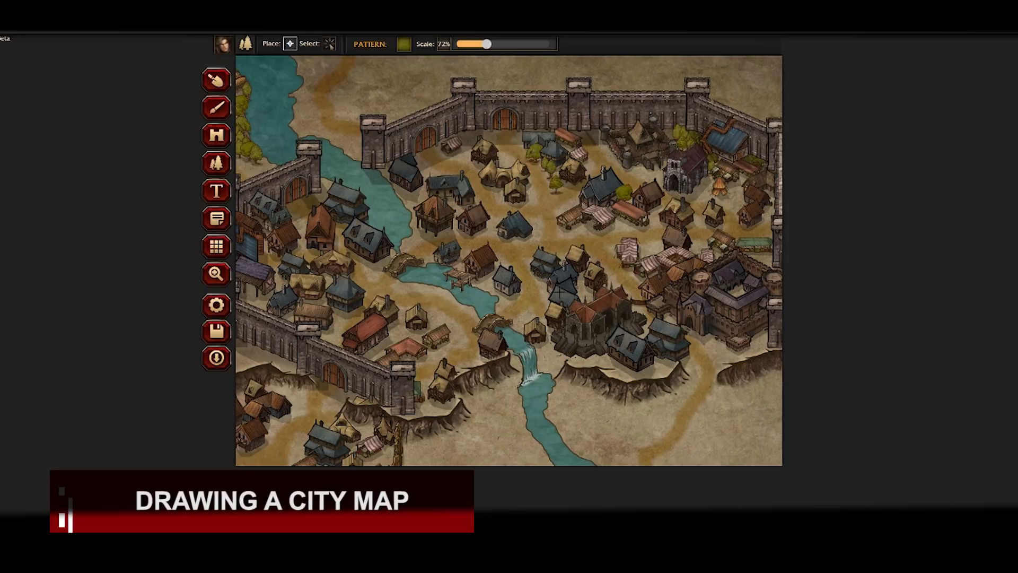
{"action": "left_click_drag", "start_coordinate": [656, 362], "coordinate": [577, 358]}
{"action": "mouse_move", "coordinate": [726, 350]}
{"action": "left_mouse_down"}
{"action": "mouse_move", "coordinate": [756, 333]}
{"action": "mouse_move", "coordinate": [717, 339]}
{"action": "left_mouse_up"}
{"action": "left_click_drag", "start_coordinate": [551, 360], "coordinate": [548, 348]}
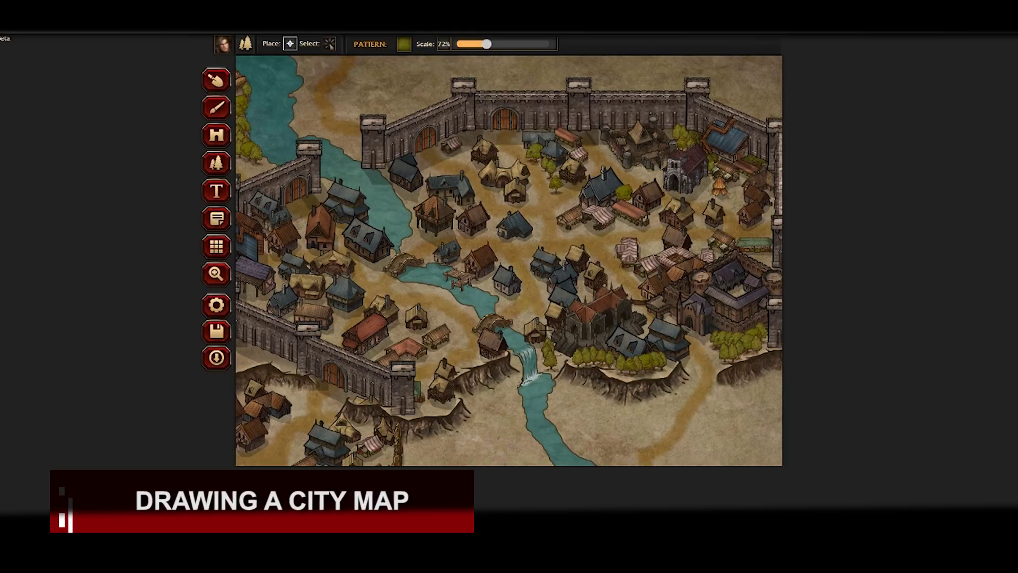
Step: Plant more trees at 72% scale along the riverbanks and among the houses of the western quarter
{"action": "left_click", "coordinate": [418, 192]}
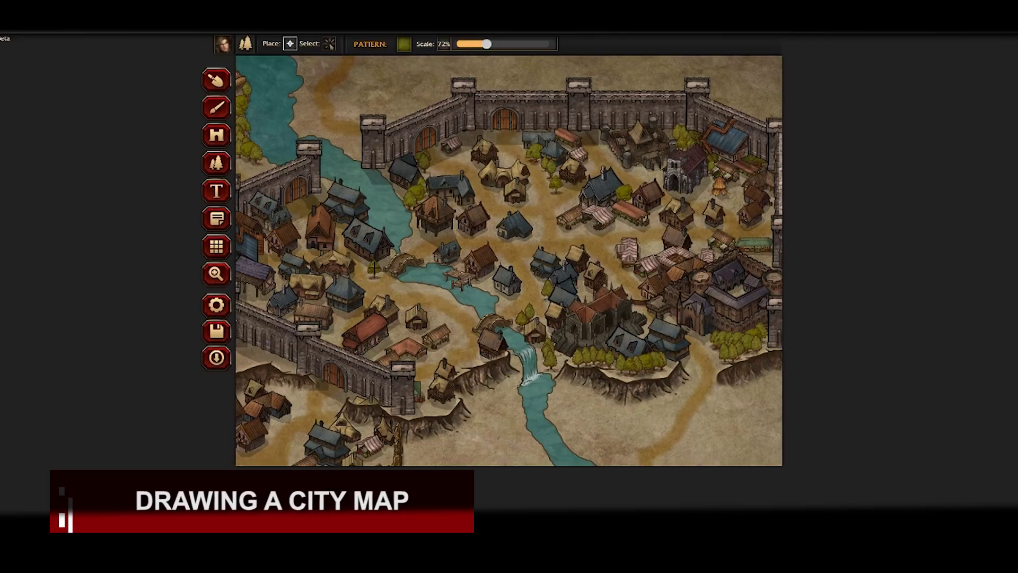
{"action": "left_click_drag", "start_coordinate": [422, 281], "coordinate": [471, 310]}
{"action": "left_click_drag", "start_coordinate": [407, 247], "coordinate": [416, 220]}
{"action": "left_click_drag", "start_coordinate": [328, 333], "coordinate": [327, 295]}
{"action": "mouse_move", "coordinate": [350, 165]}
{"action": "left_mouse_down"}
{"action": "mouse_move", "coordinate": [317, 126]}
{"action": "mouse_move", "coordinate": [309, 76]}
{"action": "mouse_move", "coordinate": [390, 112]}
{"action": "mouse_move", "coordinate": [398, 100]}
{"action": "mouse_move", "coordinate": [366, 76]}
{"action": "mouse_move", "coordinate": [413, 84]}
{"action": "mouse_move", "coordinate": [443, 69]}
{"action": "left_mouse_up"}
Step: Place two long red-roofed barns and two smaller buildings at 72% scale on the open ground southeast of the palisaded quarter
{"action": "left_click", "coordinate": [211, 276]}
{"action": "left_click_drag", "start_coordinate": [388, 375], "coordinate": [530, 198]}
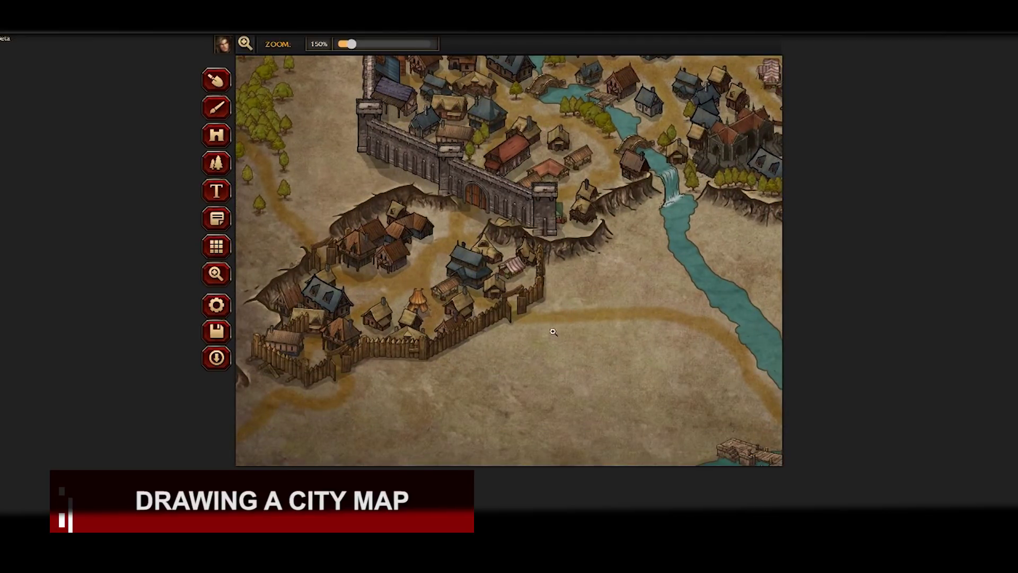
{"action": "left_click_drag", "start_coordinate": [554, 332], "coordinate": [537, 283]}
{"action": "left_click_drag", "start_coordinate": [609, 173], "coordinate": [522, 242]}
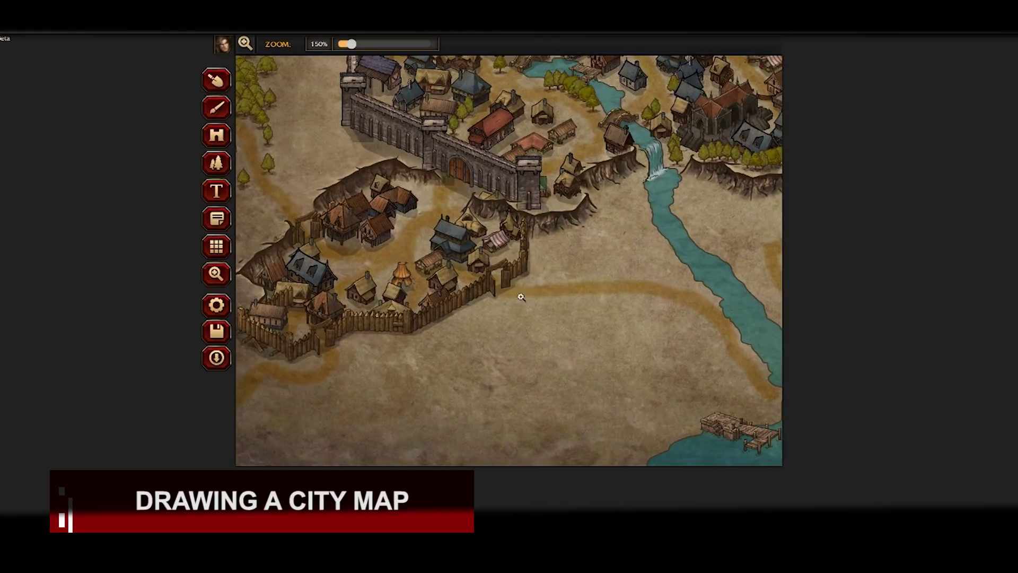
{"action": "left_click", "coordinate": [217, 162]}
{"action": "left_click", "coordinate": [403, 46]}
{"action": "left_click", "coordinate": [404, 159]}
{"action": "left_click", "coordinate": [405, 47]}
{"action": "left_click", "coordinate": [424, 186]}
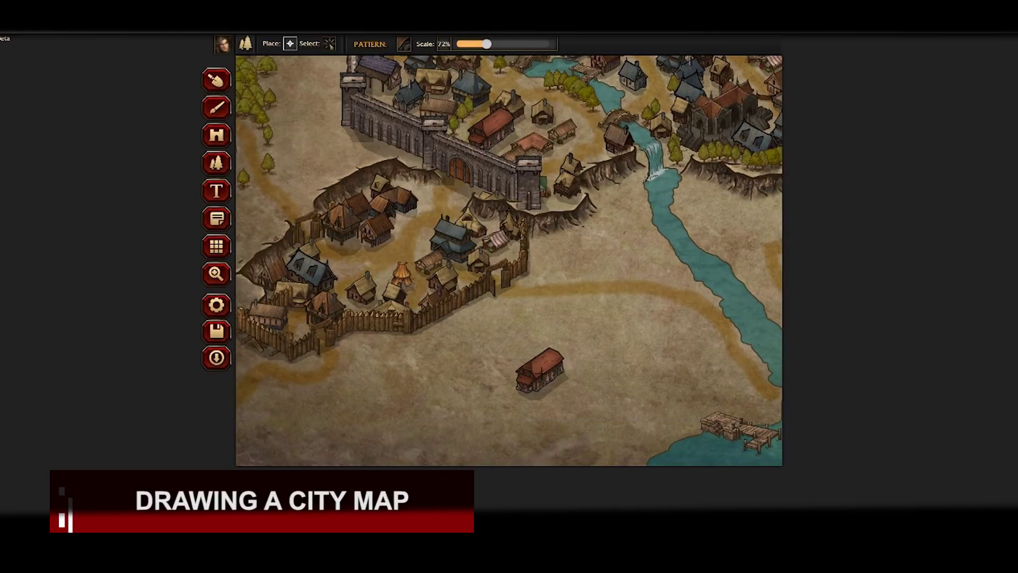
{"action": "left_click", "coordinate": [574, 401]}
{"action": "left_click", "coordinate": [522, 406]}
{"action": "left_click", "coordinate": [522, 344]}
Step: Delete the two smaller buildings beside the red-roofed barns
{"action": "left_click", "coordinate": [329, 44]}
{"action": "left_click", "coordinate": [587, 412]}
{"action": "left_click", "coordinate": [610, 360]}
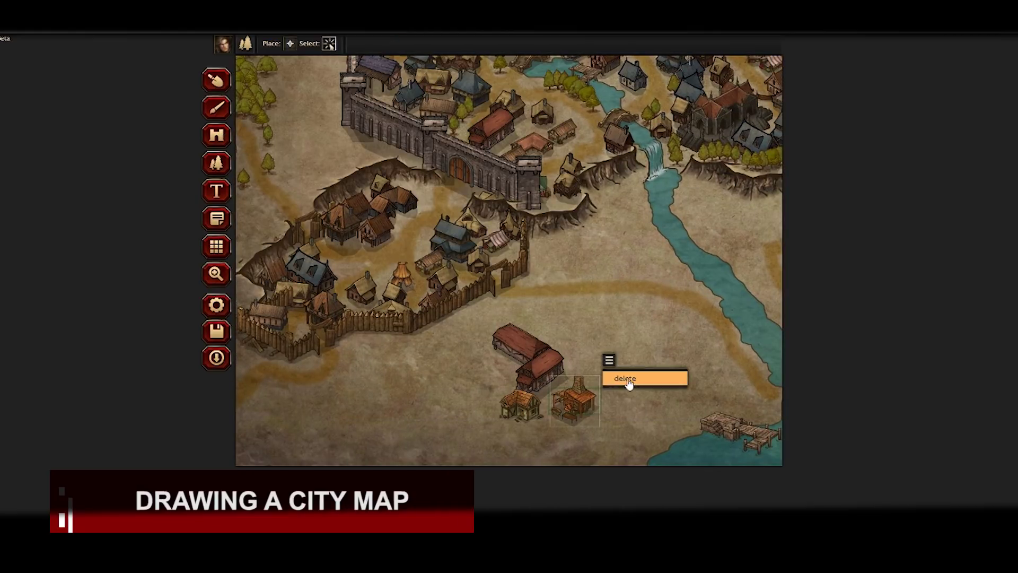
{"action": "left_click", "coordinate": [629, 383]}
{"action": "left_click", "coordinate": [523, 407]}
{"action": "left_click", "coordinate": [554, 366]}
{"action": "left_click", "coordinate": [569, 384]}
Step: Place five Farm-Field-01 crop fields at 141% scale in a band south and west of the barns
{"action": "left_click", "coordinate": [216, 136]}
{"action": "left_click", "coordinate": [405, 45]}
{"action": "scroll", "coordinate": [468, 200], "scroll_direction": "down", "scroll_amount": 5}
{"action": "left_click", "coordinate": [542, 108]}
{"action": "left_click_drag", "start_coordinate": [486, 44], "coordinate": [525, 44]}
{"action": "left_click", "coordinate": [576, 398]}
{"action": "left_click", "coordinate": [527, 433]}
{"action": "left_click", "coordinate": [481, 406]}
{"action": "left_click", "coordinate": [439, 378]}
{"action": "left_click", "coordinate": [390, 362]}
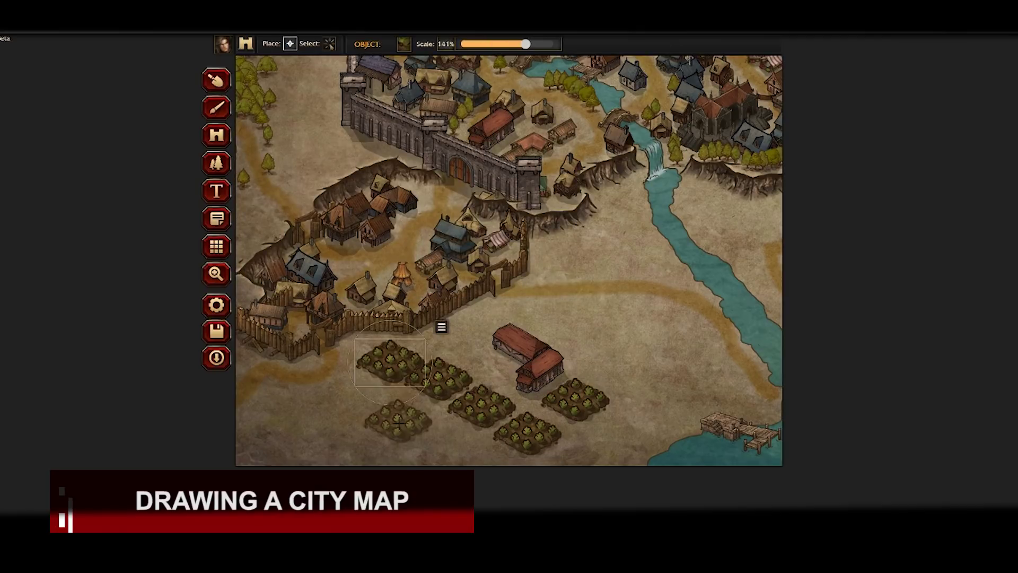
Step: Add four more crop fields, two southwest of the barns and two to their east
{"action": "left_click", "coordinate": [398, 422]}
{"action": "left_click", "coordinate": [464, 448]}
{"action": "left_click", "coordinate": [615, 363]}
{"action": "left_click", "coordinate": [573, 328]}
Step: Place one farmhouse at the southern edge of the fields and another beside the main road to the northeast
{"action": "left_click", "coordinate": [216, 163]}
{"action": "left_click", "coordinate": [404, 44]}
{"action": "left_click", "coordinate": [578, 440]}
{"action": "left_click", "coordinate": [617, 302]}
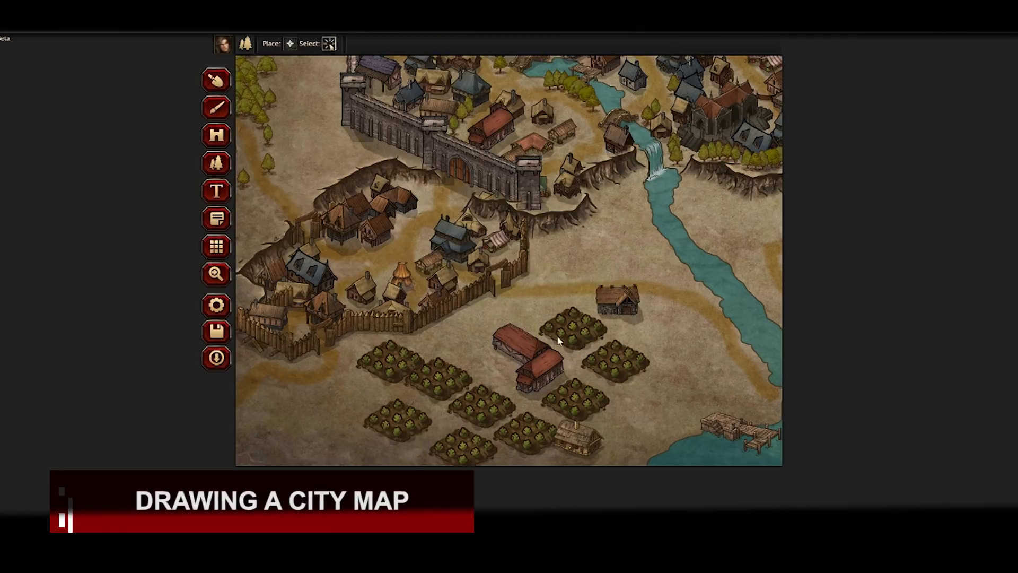
{"action": "left_click_drag", "start_coordinate": [460, 410], "coordinate": [494, 383]}
Step: Move the crop fields together into one continuous patch wrapping around the south and east of the barns
{"action": "left_click", "coordinate": [217, 136]}
{"action": "left_click_drag", "start_coordinate": [620, 354], "coordinate": [610, 370]}
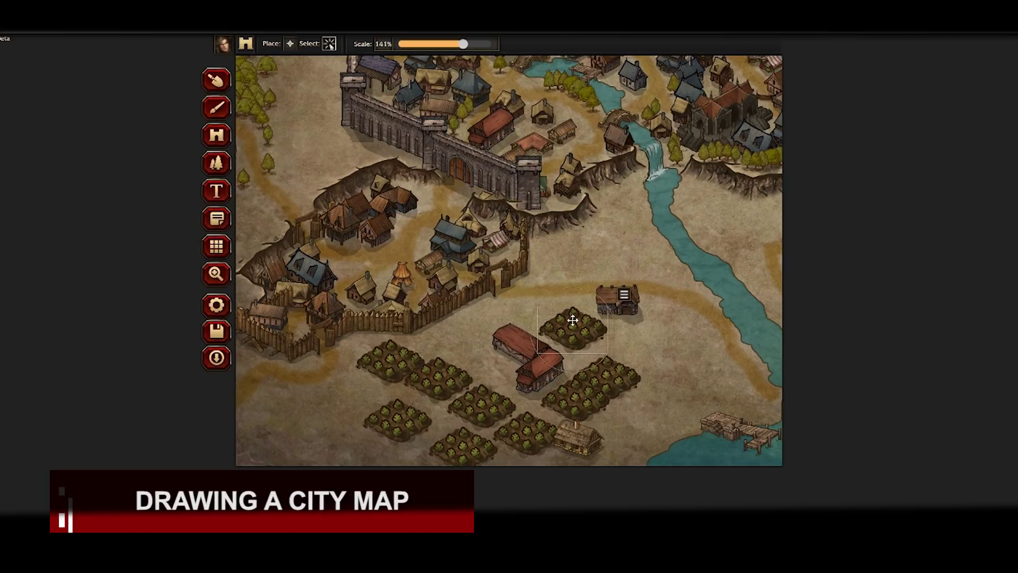
{"action": "left_click_drag", "start_coordinate": [573, 325], "coordinate": [585, 351]}
{"action": "left_click", "coordinate": [575, 399]}
{"action": "left_click", "coordinate": [524, 431], "text": "shift"}
{"action": "left_click_drag", "start_coordinate": [463, 441], "coordinate": [550, 407]}
{"action": "left_click_drag", "start_coordinate": [481, 407], "coordinate": [497, 414]}
{"action": "left_click", "coordinate": [445, 379], "text": "shift"}
{"action": "left_click_drag", "start_coordinate": [445, 380], "coordinate": [465, 394]}
{"action": "left_click_drag", "start_coordinate": [403, 429], "coordinate": [466, 439]}
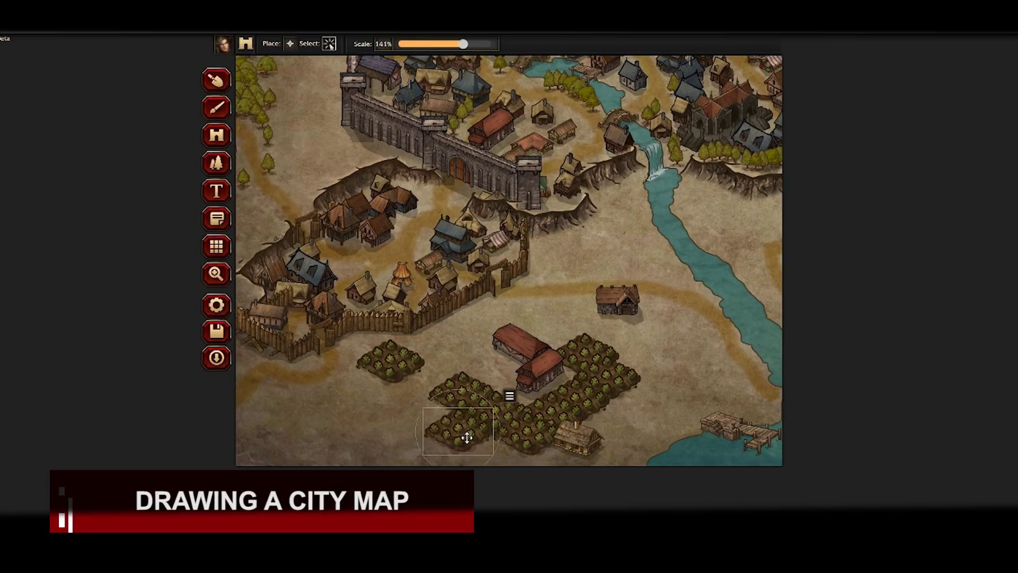
{"action": "left_click_drag", "start_coordinate": [400, 366], "coordinate": [436, 412]}
{"action": "left_click", "coordinate": [367, 456]}
Step: Plant trees at 70% scale around the western edge of the fields and along the southern edge toward the docks
{"action": "left_click", "coordinate": [217, 163]}
{"action": "left_click", "coordinate": [290, 44]}
{"action": "left_click", "coordinate": [404, 45]}
{"action": "left_click", "coordinate": [428, 265]}
{"action": "left_click", "coordinate": [434, 369]}
{"action": "left_click", "coordinate": [408, 384]}
{"action": "left_click", "coordinate": [399, 424]}
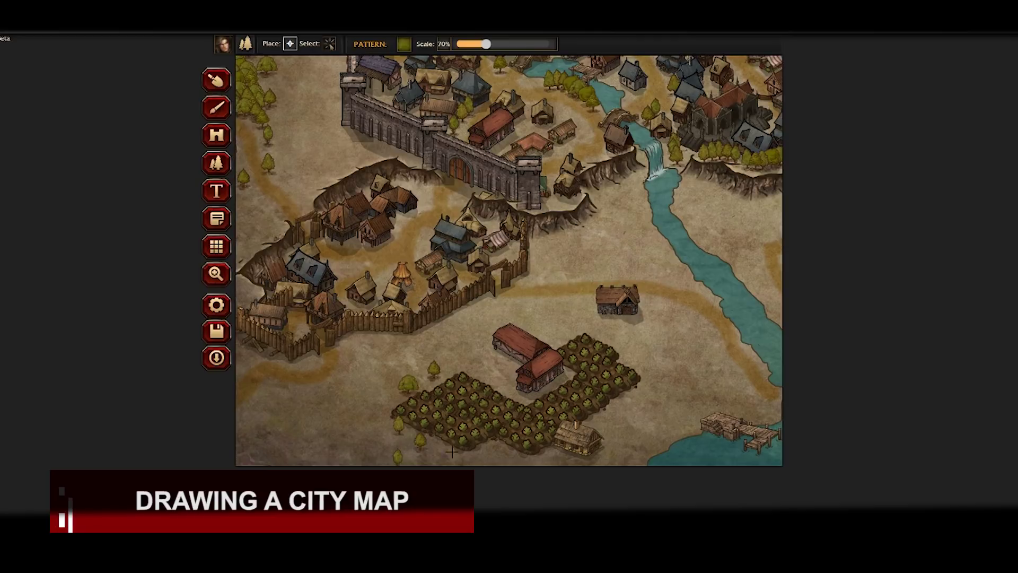
{"action": "left_click_drag", "start_coordinate": [586, 460], "coordinate": [631, 429]}
Step: Place town and village houses at 70% scale along the road on the river's west bank, down to the western dock
{"action": "left_click", "coordinate": [216, 107]}
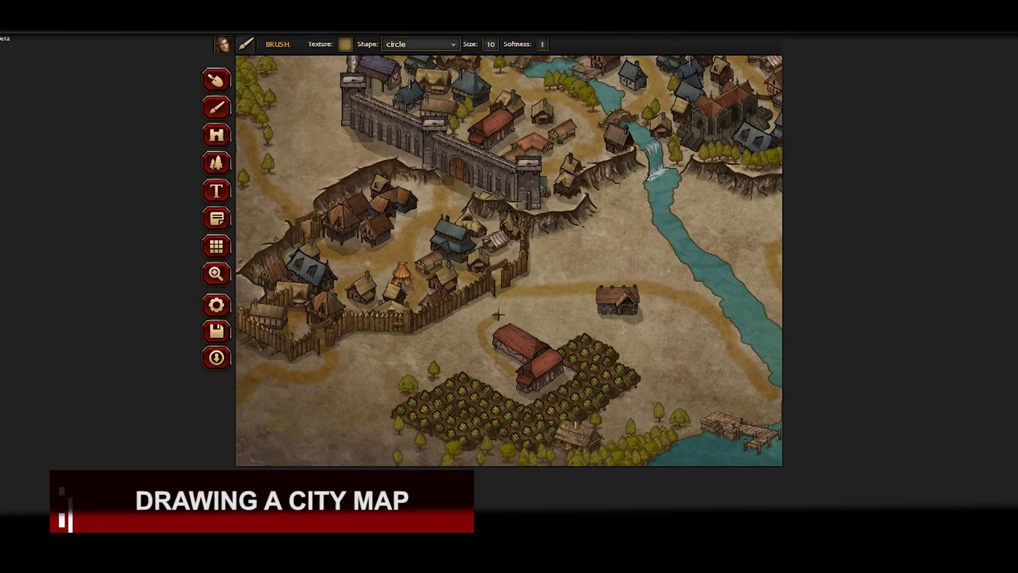
{"action": "left_click", "coordinate": [216, 164]}
{"action": "left_click", "coordinate": [404, 44]}
{"action": "left_click", "coordinate": [323, 232]}
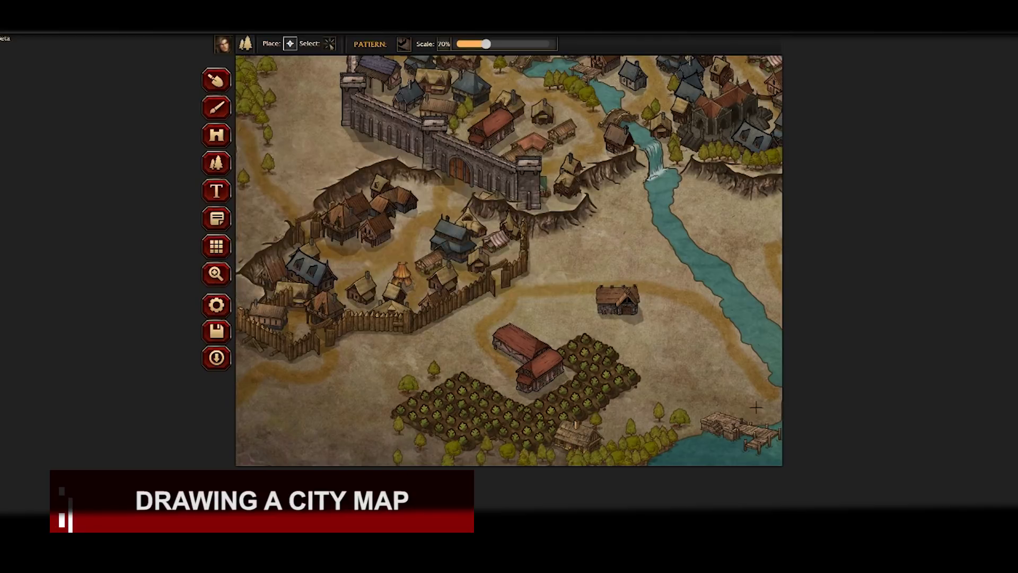
{"action": "left_click_drag", "start_coordinate": [733, 369], "coordinate": [757, 408]}
{"action": "left_click", "coordinate": [404, 44]}
{"action": "left_click", "coordinate": [428, 269]}
{"action": "left_click_drag", "start_coordinate": [688, 401], "coordinate": [710, 333]}
Step: Place blue-roofed town houses on both river banks, one beside the west-bank road and two above the eastern docks
{"action": "left_click", "coordinate": [216, 274]}
{"action": "left_click", "coordinate": [216, 164]}
{"action": "left_click", "coordinate": [405, 45]}
{"action": "left_click", "coordinate": [427, 231]}
{"action": "left_click", "coordinate": [487, 309]}
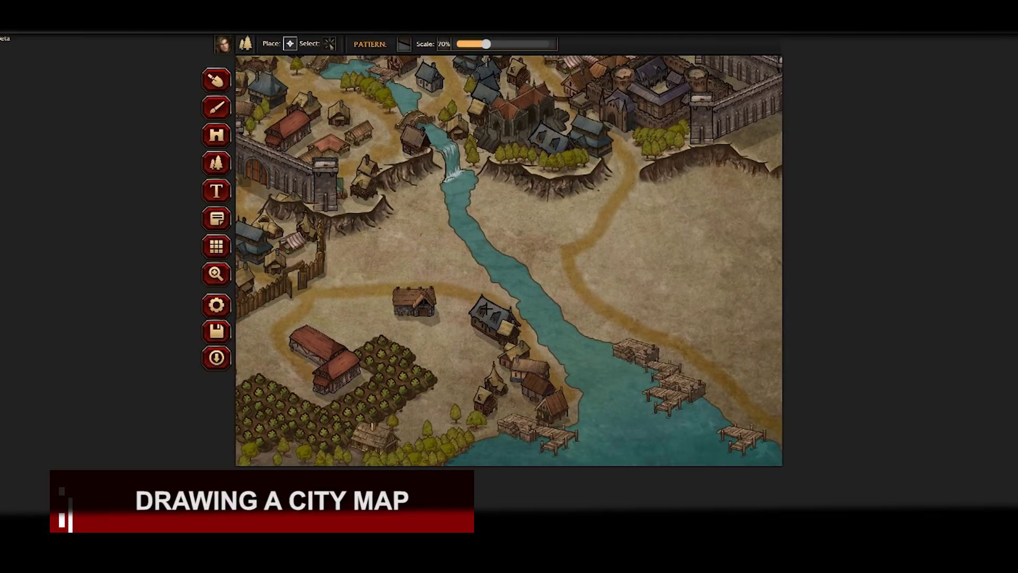
{"action": "left_click", "coordinate": [602, 317]}
{"action": "left_click", "coordinate": [567, 294]}
Step: Plant green trees below the farmhouse by the road and between it and the west-bank houses
{"action": "left_click", "coordinate": [404, 45]}
{"action": "left_click", "coordinate": [431, 232]}
{"action": "mouse_move", "coordinate": [369, 305]}
{"action": "left_mouse_down"}
{"action": "mouse_move", "coordinate": [460, 304]}
{"action": "mouse_move", "coordinate": [442, 378]}
{"action": "left_mouse_up"}
{"action": "left_click_drag", "start_coordinate": [471, 355], "coordinate": [451, 392]}
Step: Replace the farmhouse beside the main road with a single town house
{"action": "left_click", "coordinate": [329, 45]}
{"action": "left_click", "coordinate": [426, 293]}
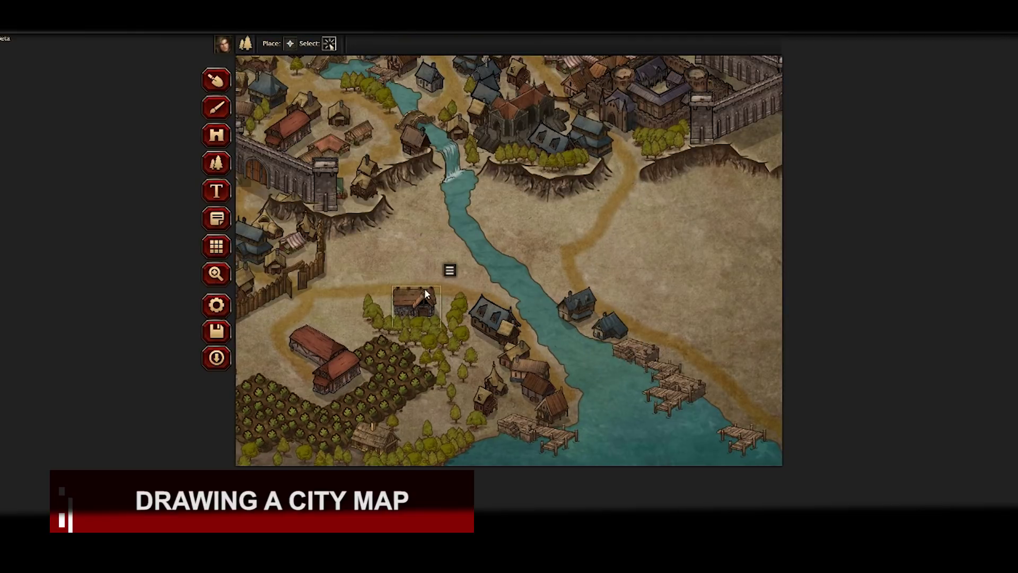
{"action": "left_click", "coordinate": [290, 44]}
{"action": "left_click", "coordinate": [404, 45]}
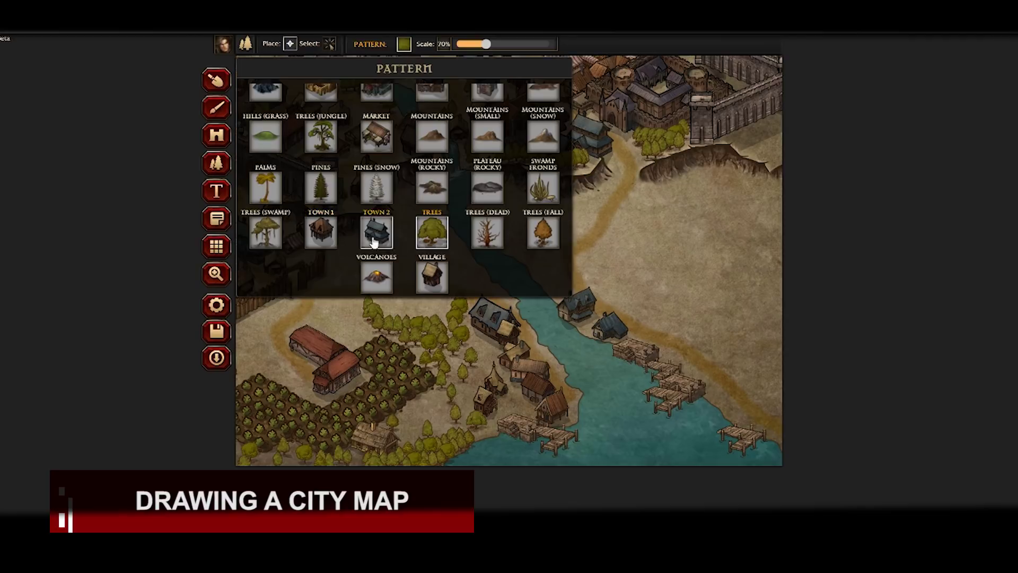
{"action": "left_click", "coordinate": [374, 240]}
{"action": "left_click", "coordinate": [422, 300]}
Step: Place Town 1 houses along the east-bank road, from the river bend down to the southeastern docks
{"action": "left_click", "coordinate": [561, 286]}
{"action": "left_click", "coordinate": [624, 294]}
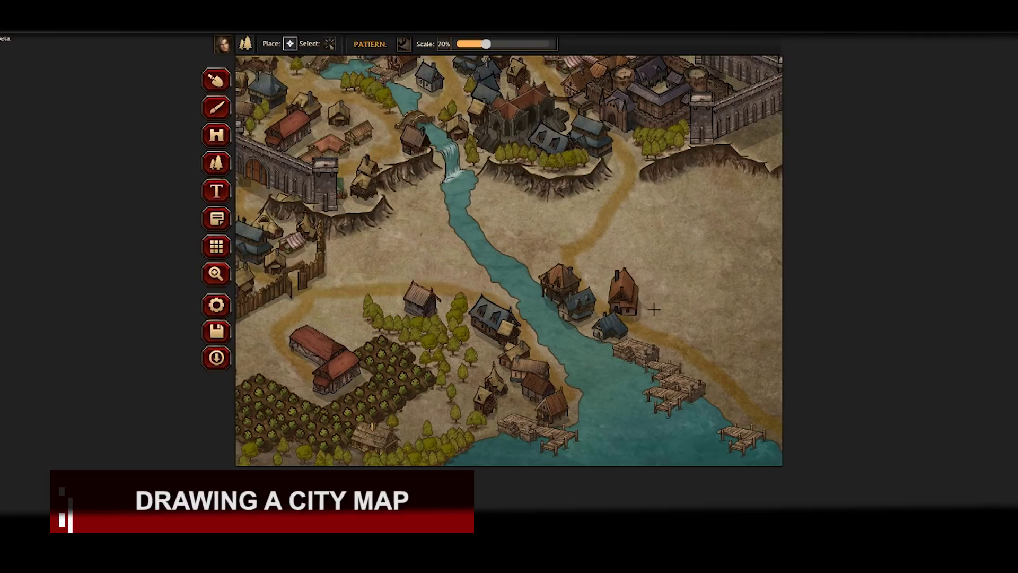
{"action": "left_click", "coordinate": [677, 325]}
{"action": "left_click", "coordinate": [740, 368]}
{"action": "left_click", "coordinate": [764, 391]}
{"action": "left_click", "coordinate": [774, 365]}
{"action": "left_click", "coordinate": [755, 345]}
{"action": "left_click", "coordinate": [723, 406]}
Step: Fill in the east-bank settlement with Village pattern houses behind the town houses
{"action": "left_click", "coordinate": [405, 44]}
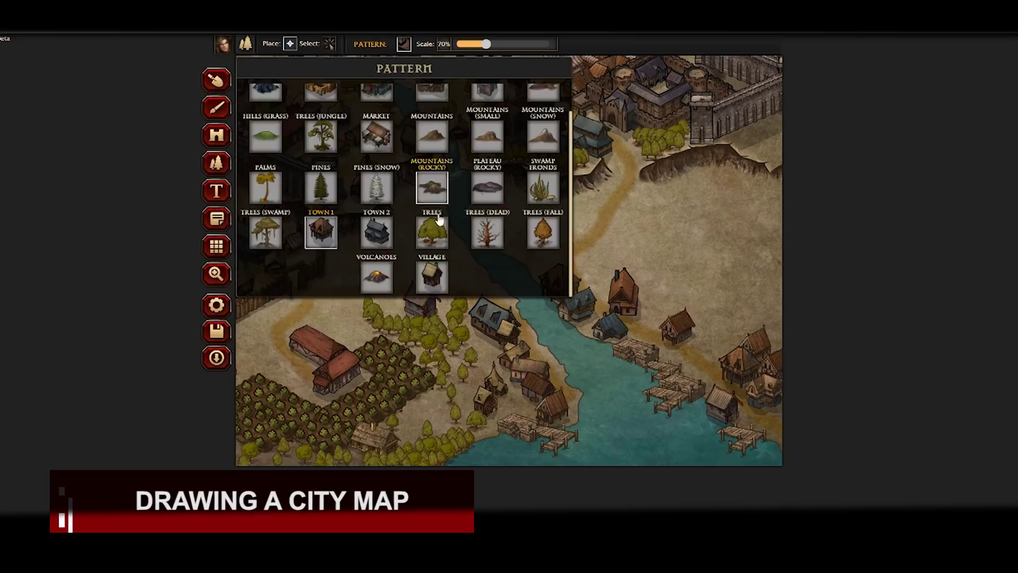
{"action": "left_click", "coordinate": [432, 274]}
{"action": "left_click", "coordinate": [714, 335]}
{"action": "left_click", "coordinate": [727, 320]}
{"action": "left_click", "coordinate": [763, 321]}
{"action": "left_click", "coordinate": [760, 300]}
{"action": "left_click", "coordinate": [656, 309]}
{"action": "left_click", "coordinate": [670, 291]}
{"action": "left_click", "coordinate": [699, 282]}
Step: Add small Market stalls north of the east-bank houses, removing the first large stall, and place a tent on the west bank
{"action": "left_click", "coordinate": [404, 46]}
{"action": "scroll", "coordinate": [378, 180], "scroll_direction": "up", "scroll_amount": 1}
{"action": "left_click", "coordinate": [378, 181]}
{"action": "left_click", "coordinate": [590, 261]}
{"action": "left_click", "coordinate": [329, 44]}
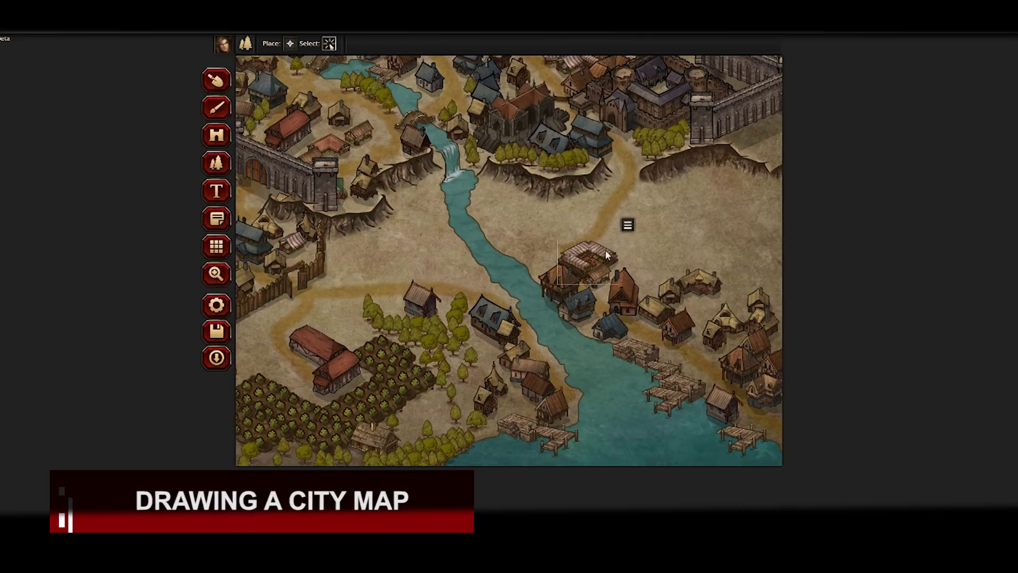
{"action": "key", "text": "Delete"}
{"action": "left_click", "coordinate": [289, 44]}
{"action": "left_click", "coordinate": [607, 251]}
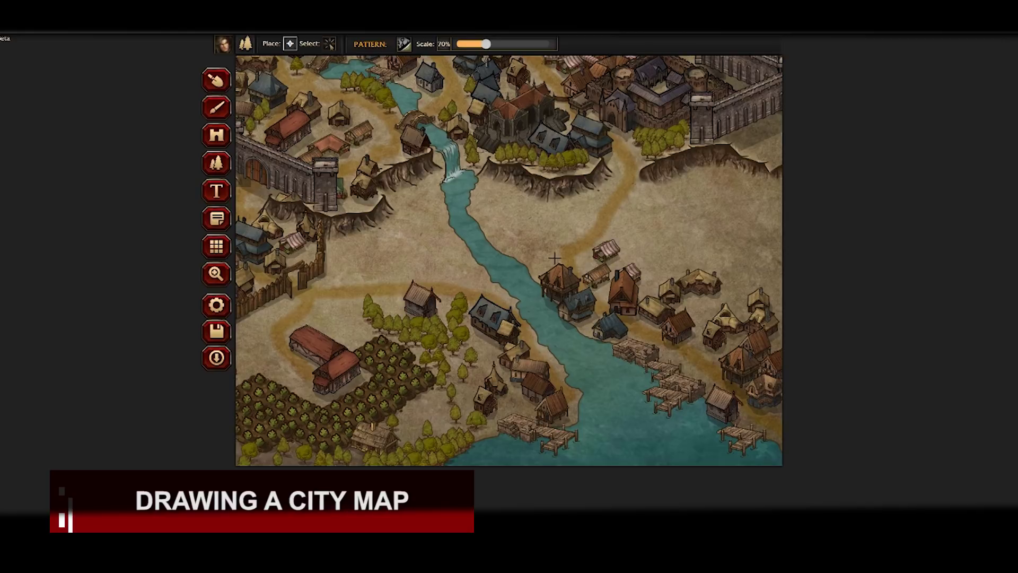
{"action": "left_click", "coordinate": [464, 267]}
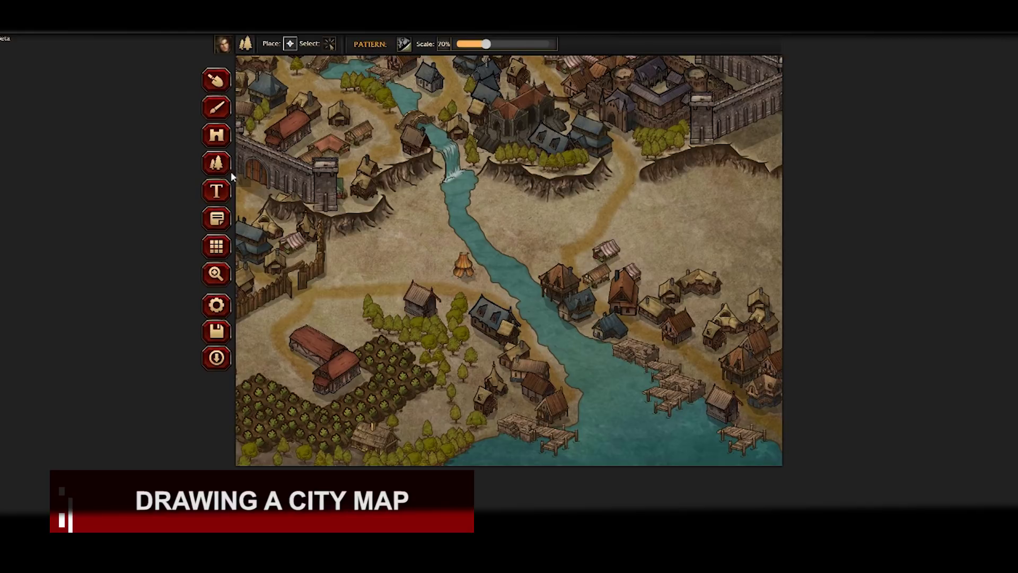
Step: Paint LAND-09 grass with a size 39 brush under the western and northern woods and around the southern crop fields
{"action": "left_click", "coordinate": [216, 274]}
{"action": "left_click_drag", "start_coordinate": [513, 162], "coordinate": [468, 323]}
{"action": "left_click_drag", "start_coordinate": [292, 292], "coordinate": [281, 333]}
{"action": "left_click_drag", "start_coordinate": [351, 45], "coordinate": [338, 45]}
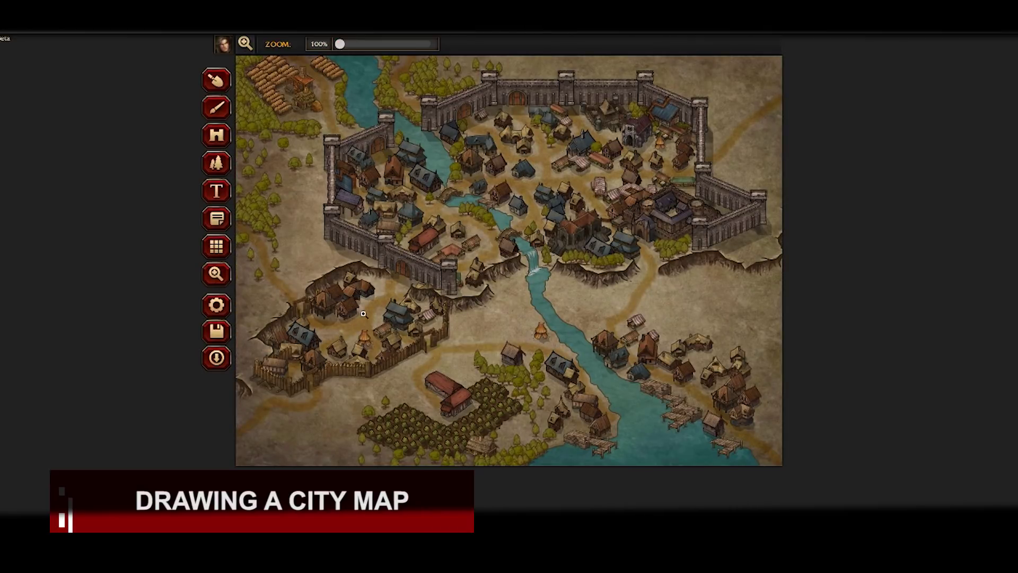
{"action": "left_click", "coordinate": [216, 107]}
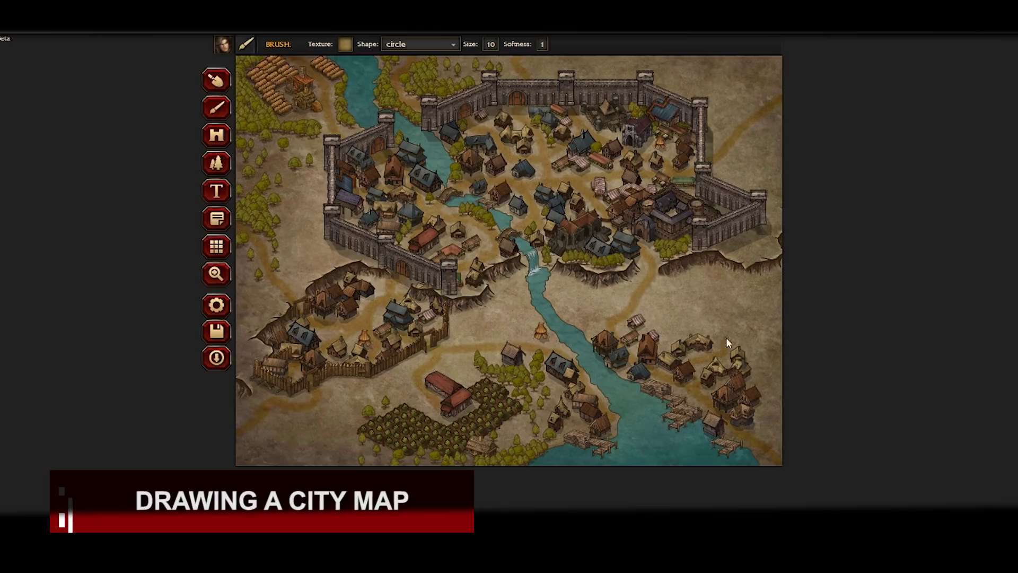
{"action": "left_click", "coordinate": [344, 44]}
{"action": "left_click", "coordinate": [313, 252]}
{"action": "left_click", "coordinate": [345, 44]}
{"action": "scroll", "coordinate": [307, 258], "scroll_direction": "down", "scroll_amount": 1}
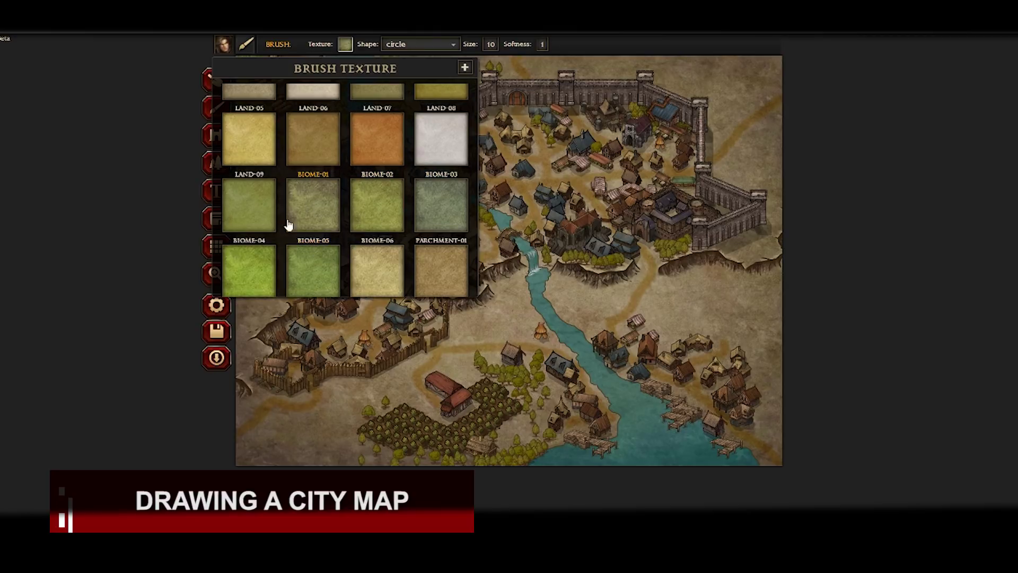
{"action": "left_click", "coordinate": [259, 220]}
{"action": "left_click", "coordinate": [491, 45]}
{"action": "left_click_drag", "start_coordinate": [451, 59], "coordinate": [473, 59]}
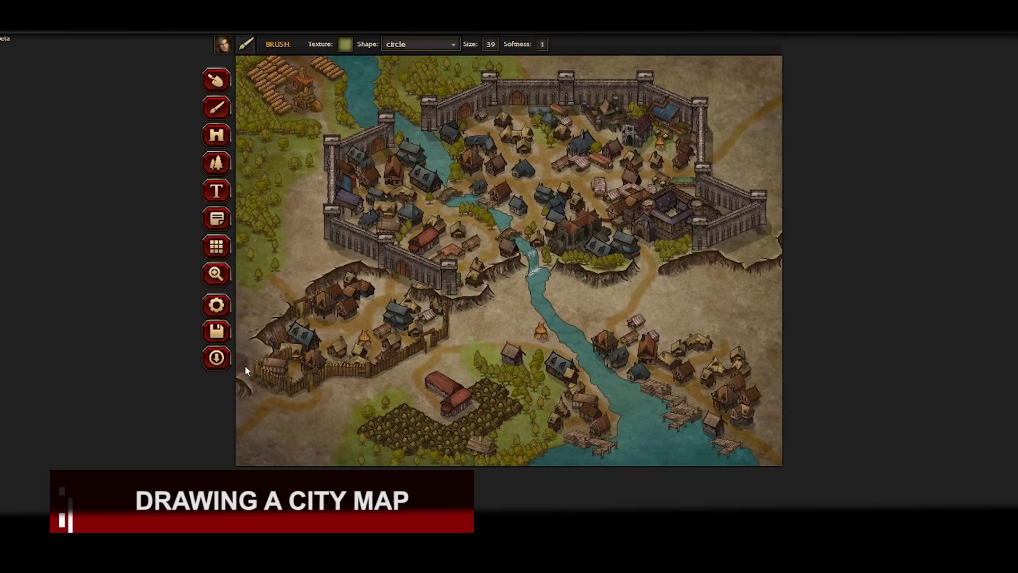
Step: Paint yellow soil around the farm fields in the northwest corner of the map
{"action": "left_click", "coordinate": [345, 45]}
{"action": "left_click", "coordinate": [346, 175]}
{"action": "left_click_drag", "start_coordinate": [291, 113], "coordinate": [286, 86]}
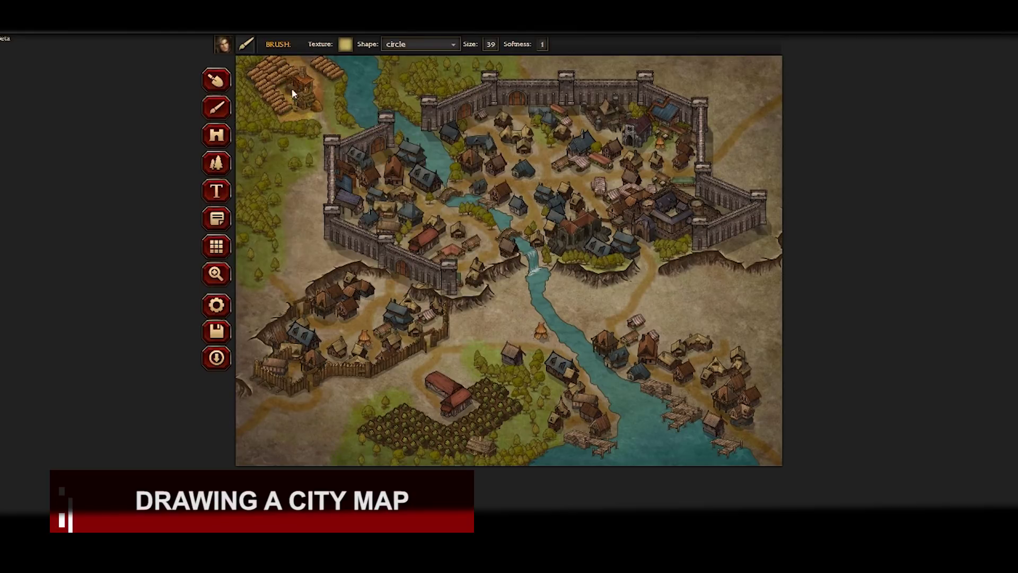
Step: Paint grey stone ground throughout the walled city on both sides of the river
{"action": "left_click", "coordinate": [345, 46]}
{"action": "left_click", "coordinate": [336, 281]}
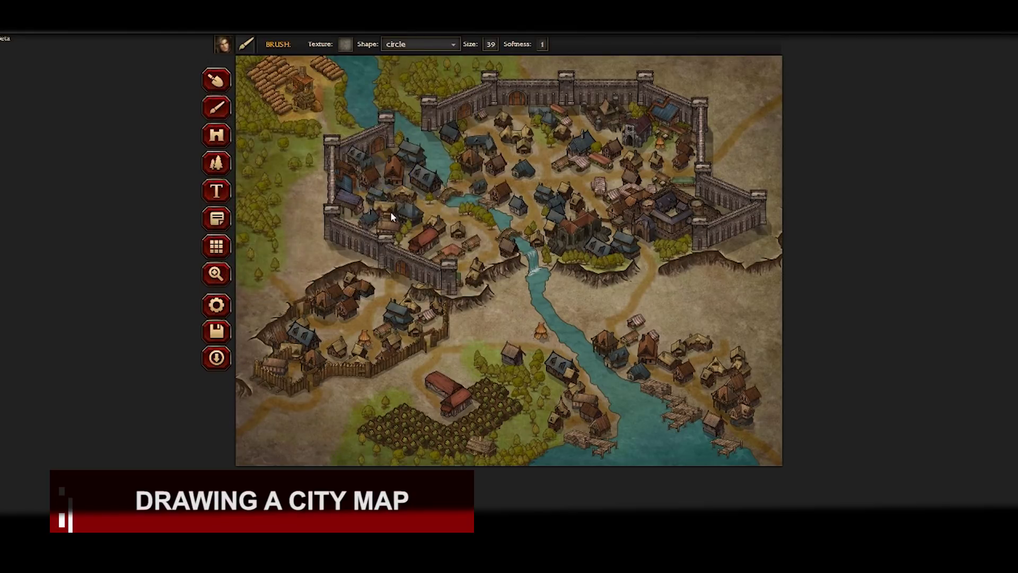
{"action": "left_click_drag", "start_coordinate": [475, 246], "coordinate": [492, 250]}
{"action": "mouse_move", "coordinate": [599, 195]}
{"action": "left_mouse_down"}
{"action": "mouse_move", "coordinate": [561, 166]}
{"action": "mouse_move", "coordinate": [539, 195]}
{"action": "left_mouse_up"}
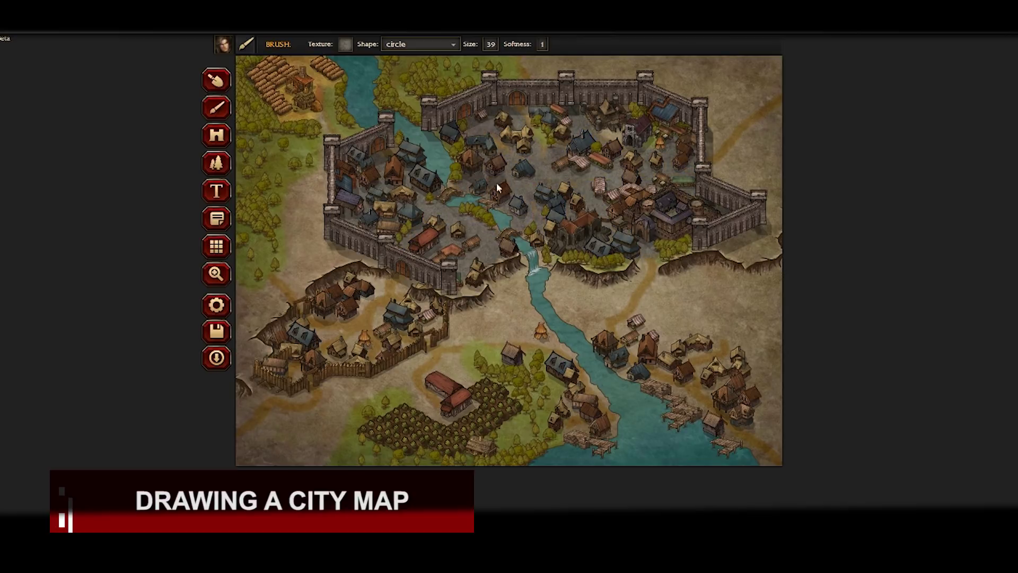
Step: Paint brown earth under the dock settlements and inside the palisaded quarter
{"action": "left_click", "coordinate": [345, 45]}
{"action": "left_click", "coordinate": [374, 178]}
{"action": "mouse_move", "coordinate": [653, 354]}
{"action": "left_mouse_down"}
{"action": "mouse_move", "coordinate": [810, 460]}
{"action": "mouse_move", "coordinate": [662, 392]}
{"action": "mouse_move", "coordinate": [619, 357]}
{"action": "mouse_move", "coordinate": [727, 396]}
{"action": "mouse_move", "coordinate": [694, 398]}
{"action": "mouse_move", "coordinate": [622, 362]}
{"action": "mouse_move", "coordinate": [651, 342]}
{"action": "mouse_move", "coordinate": [523, 415]}
{"action": "mouse_move", "coordinate": [596, 430]}
{"action": "mouse_move", "coordinate": [376, 300]}
{"action": "left_mouse_up"}
Step: Cover the remaining open countryside outside the walls with a yellow-green grass texture
{"action": "left_click", "coordinate": [346, 45]}
{"action": "scroll", "coordinate": [414, 159], "scroll_direction": "down", "scroll_amount": 5}
{"action": "left_click", "coordinate": [432, 137]}
{"action": "mouse_move", "coordinate": [311, 183]}
{"action": "left_mouse_down"}
{"action": "mouse_move", "coordinate": [320, 255]}
{"action": "mouse_move", "coordinate": [242, 356]}
{"action": "mouse_move", "coordinate": [388, 384]}
{"action": "mouse_move", "coordinate": [481, 288]}
{"action": "left_mouse_up"}
{"action": "mouse_move", "coordinate": [668, 265]}
{"action": "left_mouse_down"}
{"action": "mouse_move", "coordinate": [546, 331]}
{"action": "mouse_move", "coordinate": [780, 356]}
{"action": "mouse_move", "coordinate": [714, 273]}
{"action": "mouse_move", "coordinate": [789, 68]}
{"action": "mouse_move", "coordinate": [762, 68]}
{"action": "left_mouse_up"}
Step: Paint grey roads southwest and east of the palisaded quarter with brush size 9 and softness 0.38
{"action": "left_click", "coordinate": [345, 44]}
{"action": "scroll", "coordinate": [327, 187], "scroll_direction": "down", "scroll_amount": 5}
{"action": "left_click", "coordinate": [377, 281]}
{"action": "left_click", "coordinate": [490, 44]}
{"action": "left_click_drag", "start_coordinate": [483, 61], "coordinate": [457, 62]}
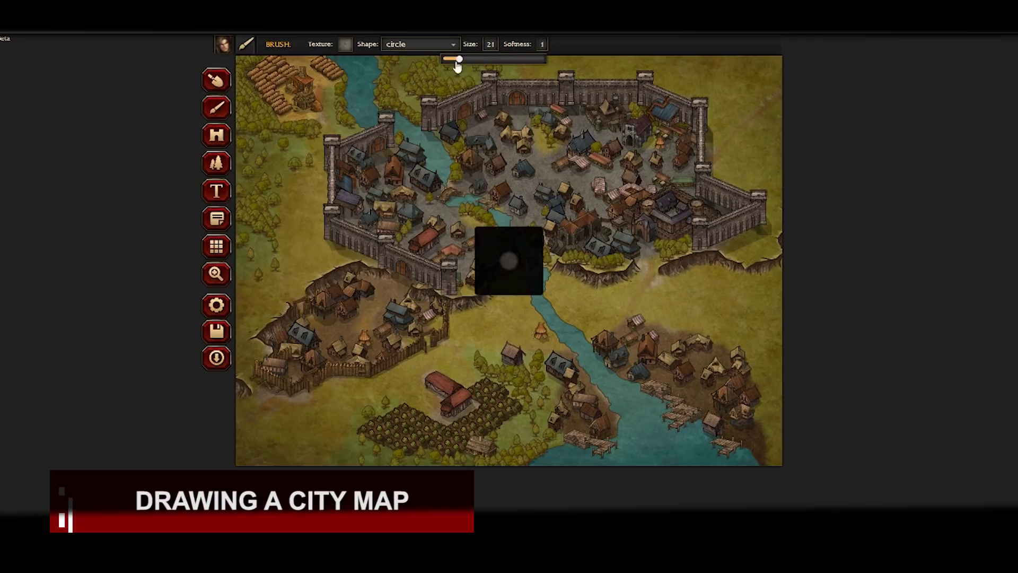
{"action": "left_click", "coordinate": [543, 44]}
{"action": "left_click_drag", "start_coordinate": [593, 62], "coordinate": [532, 62]}
{"action": "left_click_drag", "start_coordinate": [312, 388], "coordinate": [237, 426]}
{"action": "left_click_drag", "start_coordinate": [429, 348], "coordinate": [533, 345]}
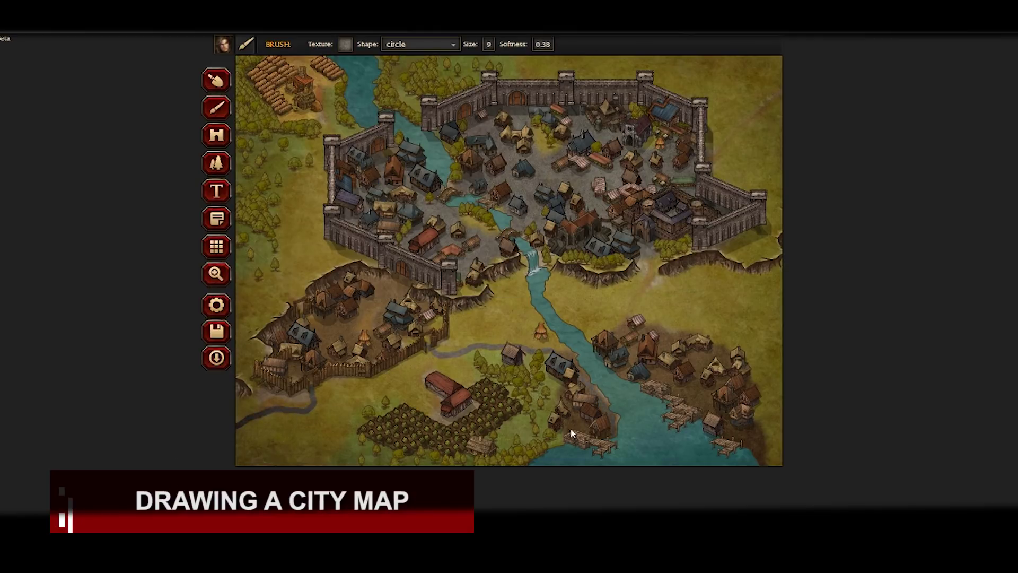
Step: Paint dark streets through the walled city and palisaded quarter, and a reddish-brown dirt road down to the eastern docks
{"action": "left_click", "coordinate": [345, 44]}
{"action": "scroll", "coordinate": [374, 204], "scroll_direction": "down", "scroll_amount": 10}
{"action": "left_click", "coordinate": [375, 207]}
{"action": "left_click_drag", "start_coordinate": [432, 205], "coordinate": [445, 235]}
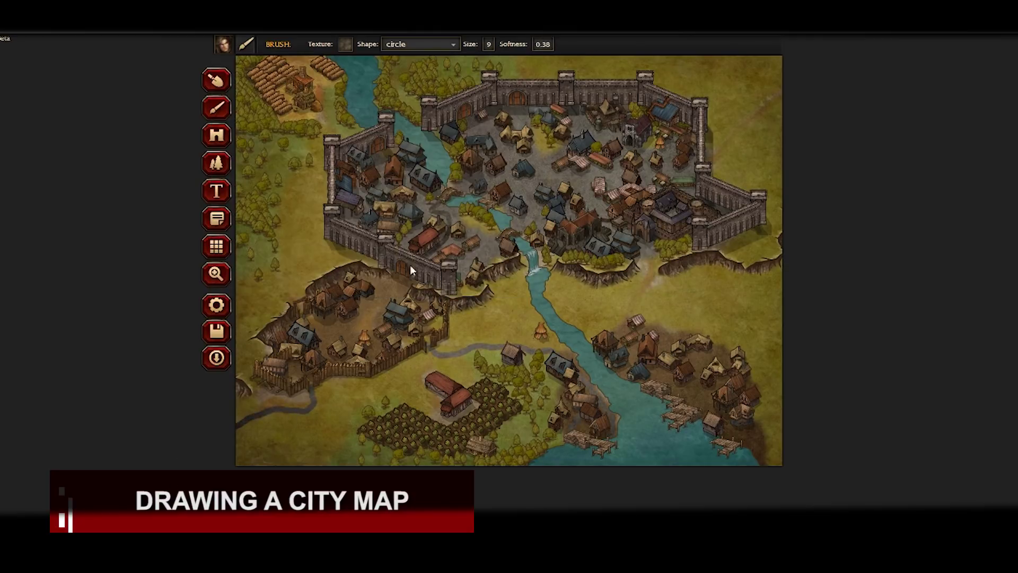
{"action": "mouse_move", "coordinate": [519, 192]}
{"action": "left_mouse_down"}
{"action": "mouse_move", "coordinate": [599, 196]}
{"action": "mouse_move", "coordinate": [642, 180]}
{"action": "left_mouse_up"}
{"action": "left_click_drag", "start_coordinate": [569, 110], "coordinate": [617, 168]}
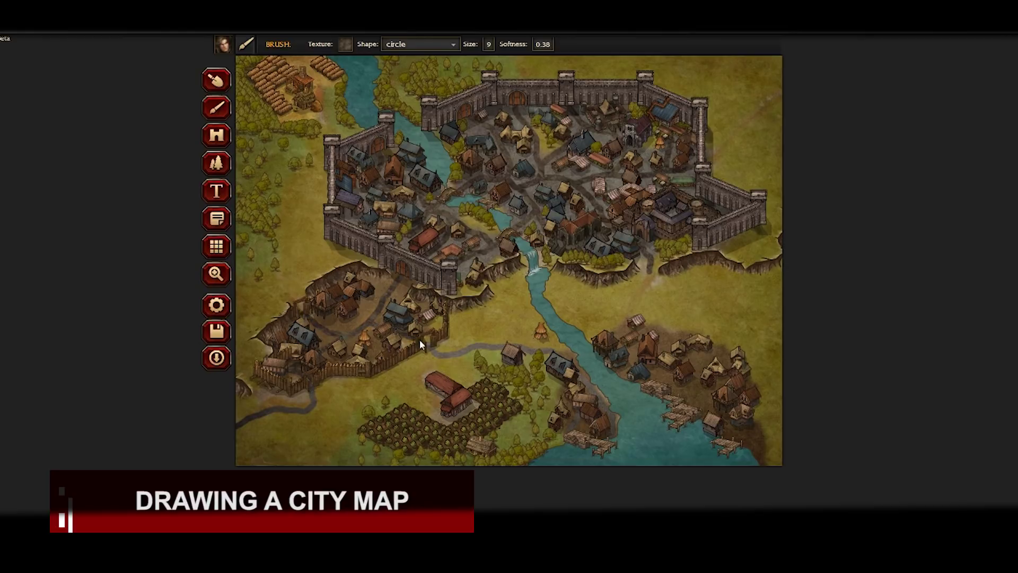
{"action": "left_click", "coordinate": [345, 44]}
{"action": "left_click", "coordinate": [346, 180]}
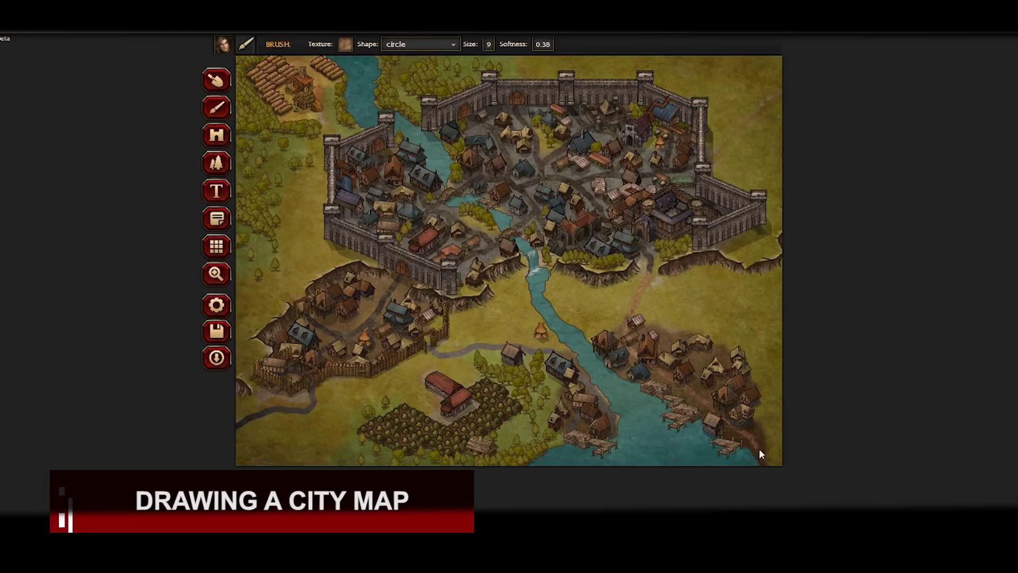
Step: Try a different texture with higher brush softness on the southwestern road
{"action": "left_click", "coordinate": [345, 44]}
{"action": "scroll", "coordinate": [340, 159], "scroll_direction": "up", "scroll_amount": 3}
{"action": "left_click", "coordinate": [250, 122]}
{"action": "left_click", "coordinate": [543, 45]}
{"action": "left_click_drag", "start_coordinate": [534, 60], "coordinate": [572, 59]}
{"action": "left_click_drag", "start_coordinate": [314, 388], "coordinate": [239, 425]}
Step: Set the brush softness to 1 and paint the roads outside the walls in the reddish-brown dirt texture
{"action": "left_click", "coordinate": [346, 45]}
{"action": "scroll", "coordinate": [399, 199], "scroll_direction": "up", "scroll_amount": 5}
{"action": "left_click", "coordinate": [379, 185]}
{"action": "left_click", "coordinate": [541, 45]}
{"action": "left_click_drag", "start_coordinate": [573, 59], "coordinate": [595, 59]}
{"action": "mouse_move", "coordinate": [313, 393]}
{"action": "left_mouse_down"}
{"action": "mouse_move", "coordinate": [208, 441]}
{"action": "mouse_move", "coordinate": [297, 407]}
{"action": "left_mouse_up"}
{"action": "left_click", "coordinate": [346, 44]}
{"action": "left_click", "coordinate": [327, 200]}
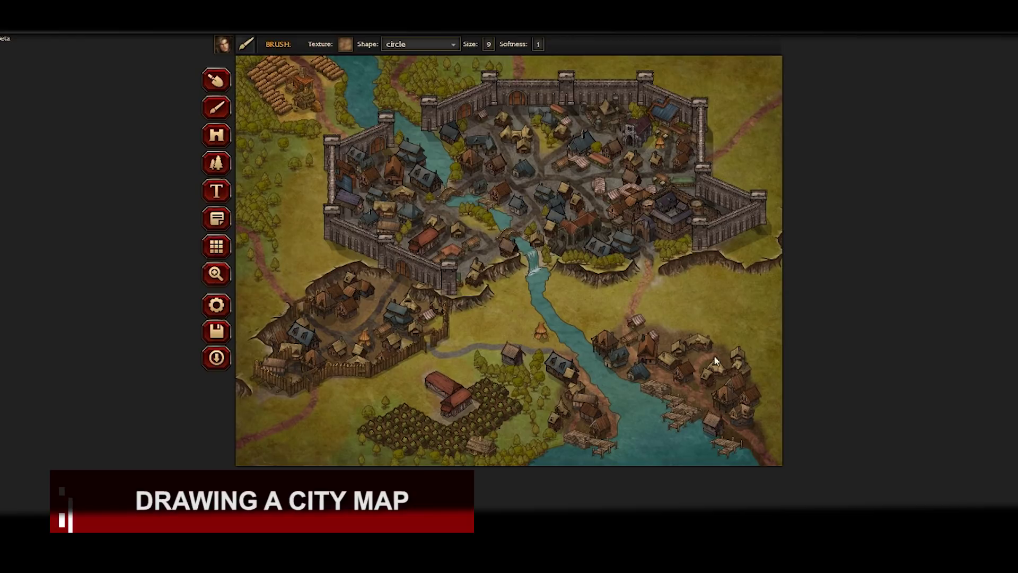
Step: Place a large mountain from the Mountains pattern just below the eastern cliffs and select it for adjustment
{"action": "left_click", "coordinate": [216, 163]}
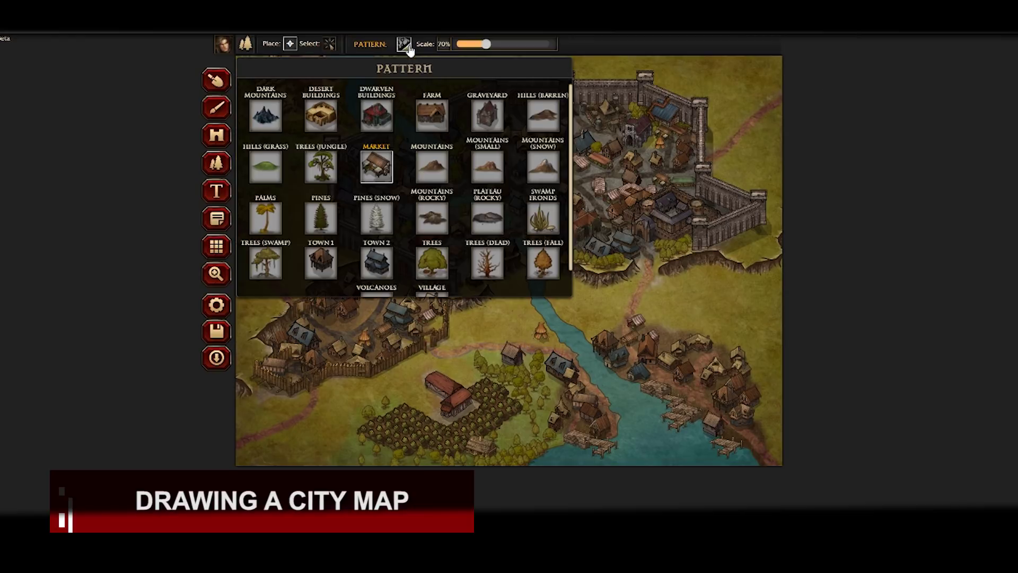
{"action": "left_click", "coordinate": [432, 167]}
{"action": "left_click", "coordinate": [732, 288]}
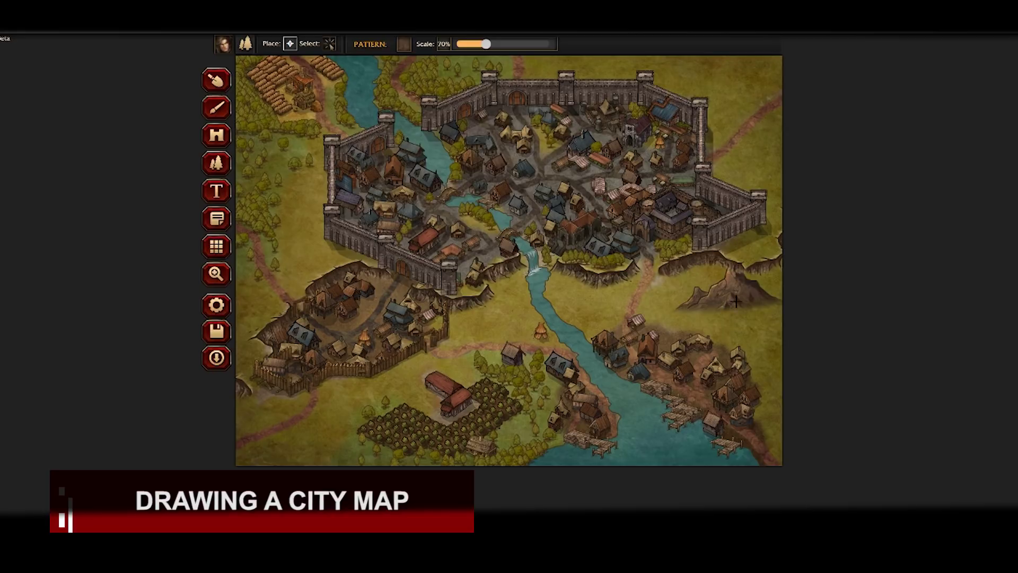
{"action": "left_click", "coordinate": [330, 44]}
{"action": "left_click", "coordinate": [747, 280]}
{"action": "left_click", "coordinate": [773, 245]}
{"action": "left_click", "coordinate": [711, 255]}
Step: Adjust the eastern cliff piece and the mountain beneath it using their object options
{"action": "left_click", "coordinate": [216, 136]}
{"action": "left_click", "coordinate": [329, 44]}
{"action": "left_click", "coordinate": [716, 267]}
{"action": "left_click", "coordinate": [760, 222]}
{"action": "left_click", "coordinate": [776, 254]}
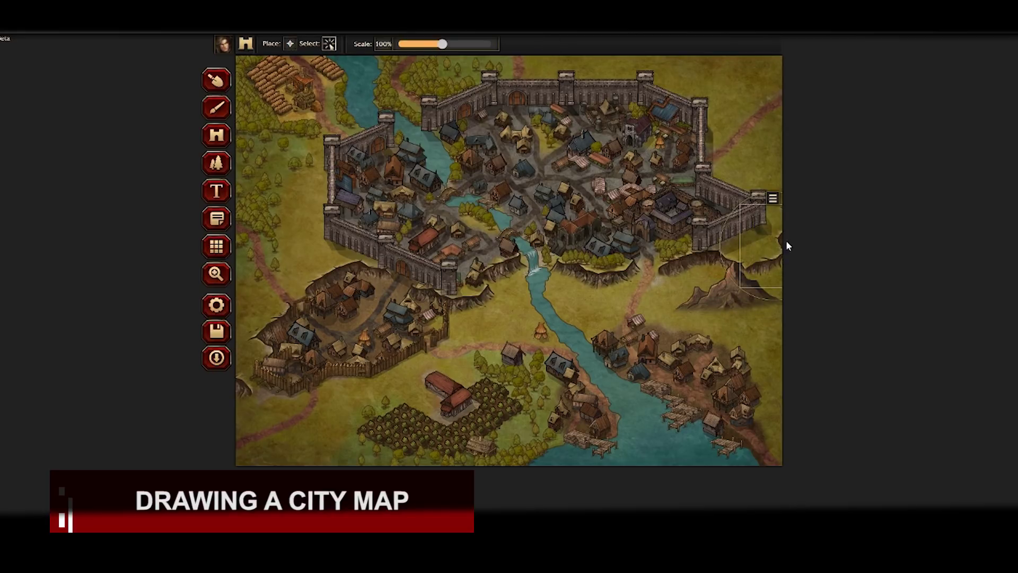
{"action": "left_click", "coordinate": [736, 292]}
{"action": "left_click", "coordinate": [773, 245]}
{"action": "left_click", "coordinate": [786, 264]}
Step: Spread Mountains (Small) at a reduced scale below the eastern cliffs and down the map's eastern edge
{"action": "left_click", "coordinate": [290, 44]}
{"action": "left_click", "coordinate": [404, 44]}
{"action": "left_click", "coordinate": [469, 169]}
{"action": "mouse_move", "coordinate": [781, 280]}
{"action": "left_mouse_down"}
{"action": "mouse_move", "coordinate": [760, 327]}
{"action": "mouse_move", "coordinate": [785, 401]}
{"action": "mouse_move", "coordinate": [780, 419]}
{"action": "mouse_move", "coordinate": [731, 314]}
{"action": "mouse_move", "coordinate": [704, 294]}
{"action": "mouse_move", "coordinate": [738, 317]}
{"action": "mouse_move", "coordinate": [692, 271]}
{"action": "left_mouse_up"}
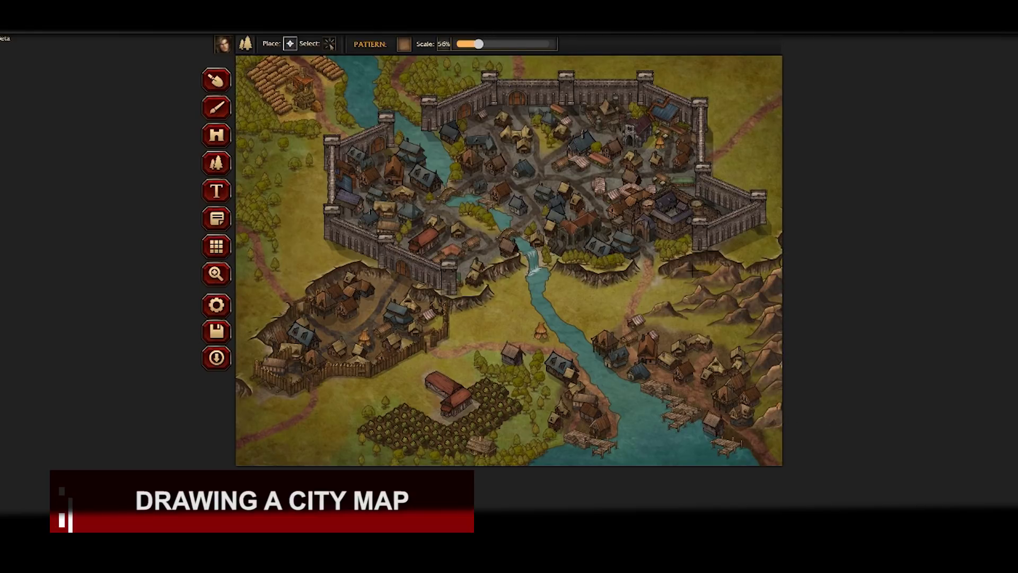
Step: Plant green trees at 70% scale among the eastern mountains and around the east-bank settlement
{"action": "left_click", "coordinate": [404, 44]}
{"action": "left_click_drag", "start_coordinate": [478, 44], "coordinate": [486, 44]}
{"action": "left_click", "coordinate": [488, 257]}
{"action": "left_click_drag", "start_coordinate": [743, 333], "coordinate": [691, 321]}
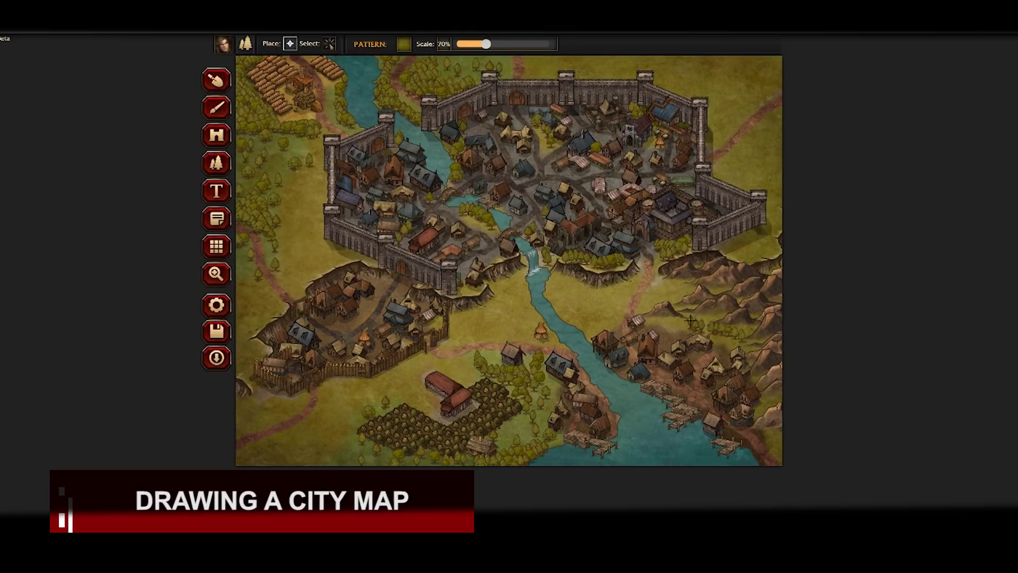
{"action": "mouse_move", "coordinate": [760, 356]}
{"action": "left_mouse_down"}
{"action": "mouse_move", "coordinate": [785, 448]}
{"action": "mouse_move", "coordinate": [667, 324]}
{"action": "left_mouse_up"}
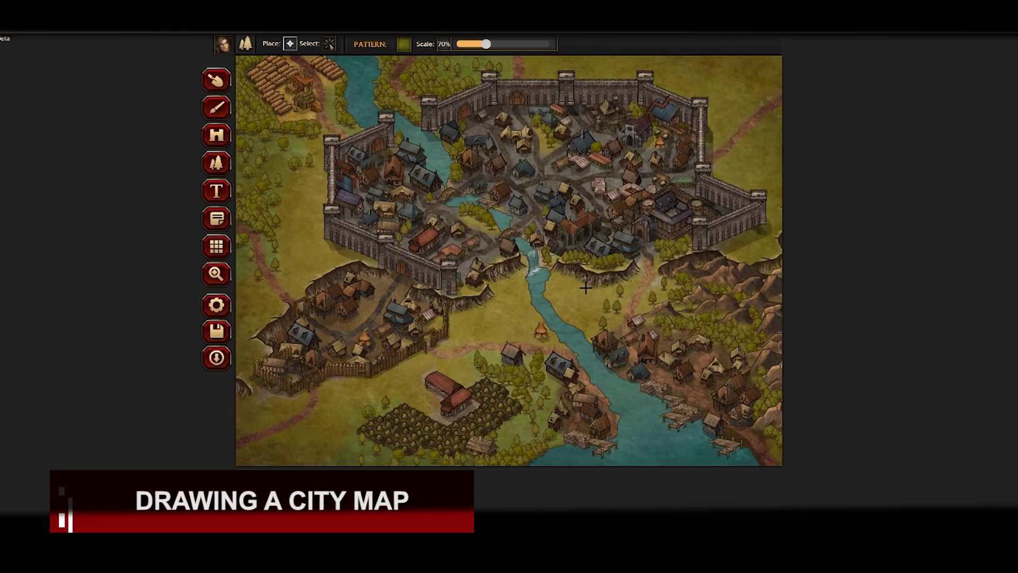
Step: Place gravestone clusters at 58% scale outside the city's eastern wall, on both sides of the northeastern road
{"action": "left_click", "coordinate": [216, 136]}
{"action": "scroll", "coordinate": [466, 200], "scroll_direction": "down", "scroll_amount": 10}
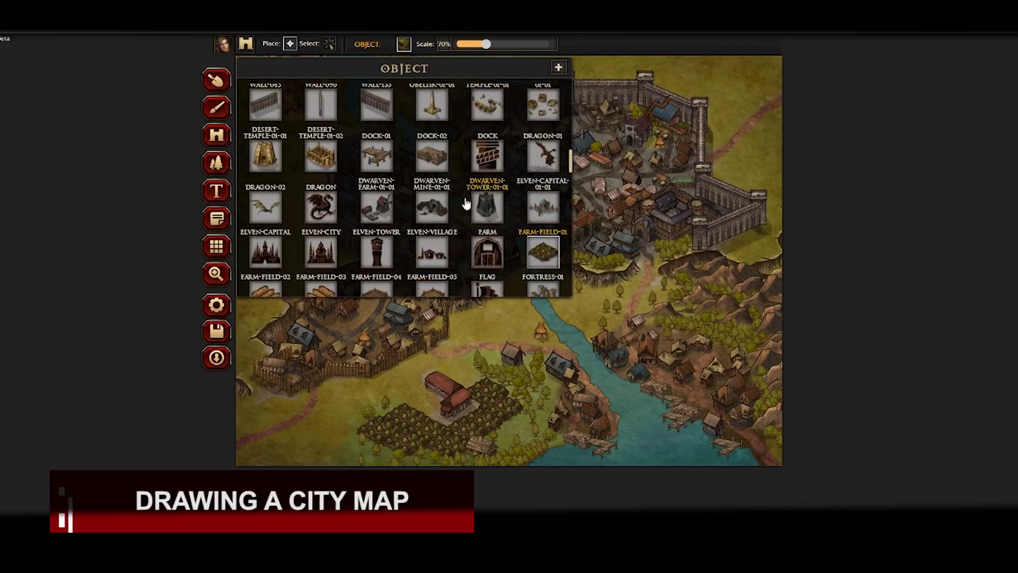
{"action": "scroll", "coordinate": [467, 205], "scroll_direction": "down", "scroll_amount": 15}
{"action": "left_click", "coordinate": [377, 179]}
{"action": "left_click_drag", "start_coordinate": [486, 44], "coordinate": [480, 44]}
{"action": "left_click", "coordinate": [590, 300]}
{"action": "left_click", "coordinate": [640, 267]}
{"action": "left_click", "coordinate": [653, 285]}
{"action": "left_click", "coordinate": [753, 166]}
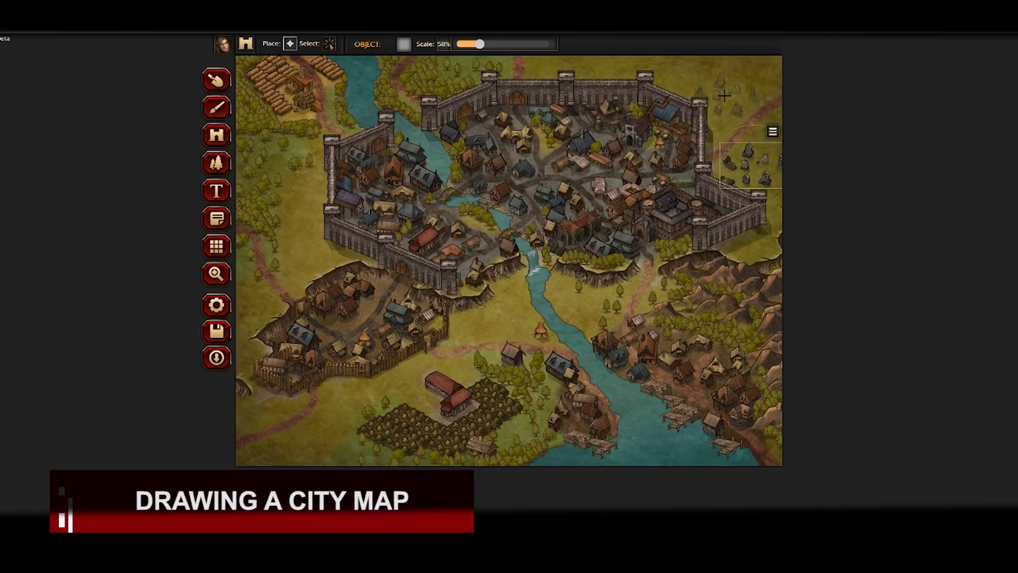
{"action": "left_click", "coordinate": [724, 99]}
Step: Extend the graveyard with further gravestone variants along the eastern edge and up to the northeast corner
{"action": "left_click", "coordinate": [404, 44]}
{"action": "left_click", "coordinate": [431, 179]}
{"action": "left_click", "coordinate": [767, 132]}
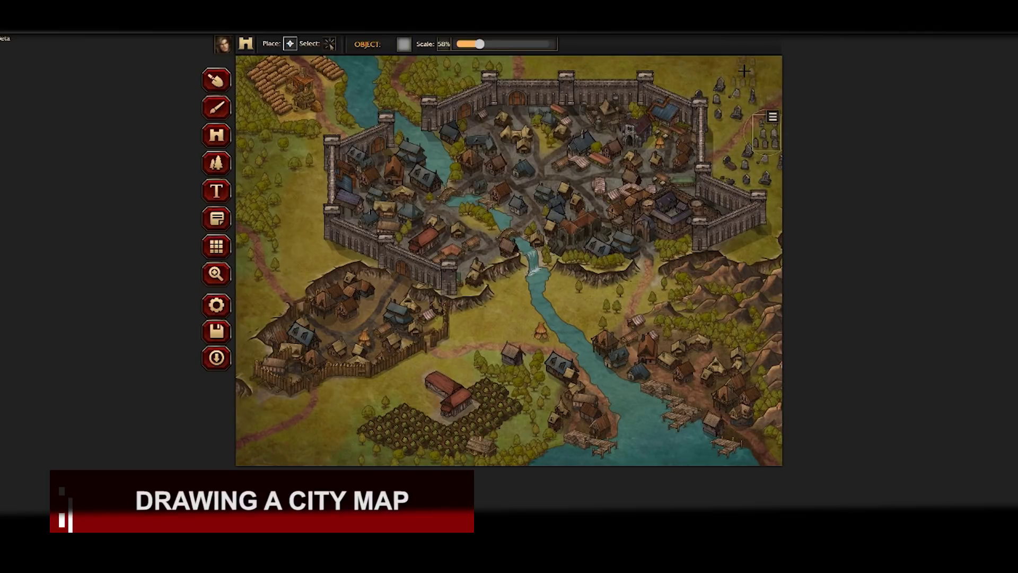
{"action": "left_click", "coordinate": [404, 44]}
{"action": "left_click", "coordinate": [375, 181]}
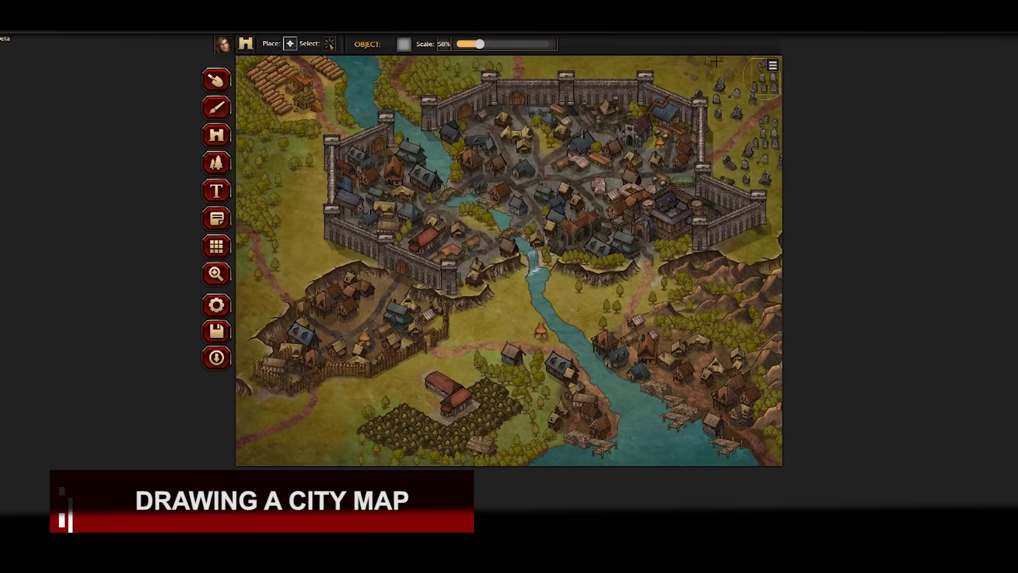
Step: Paint a dark green ground texture with a larger brush under the graveyard outside the northeastern walls
{"action": "left_click", "coordinate": [216, 108]}
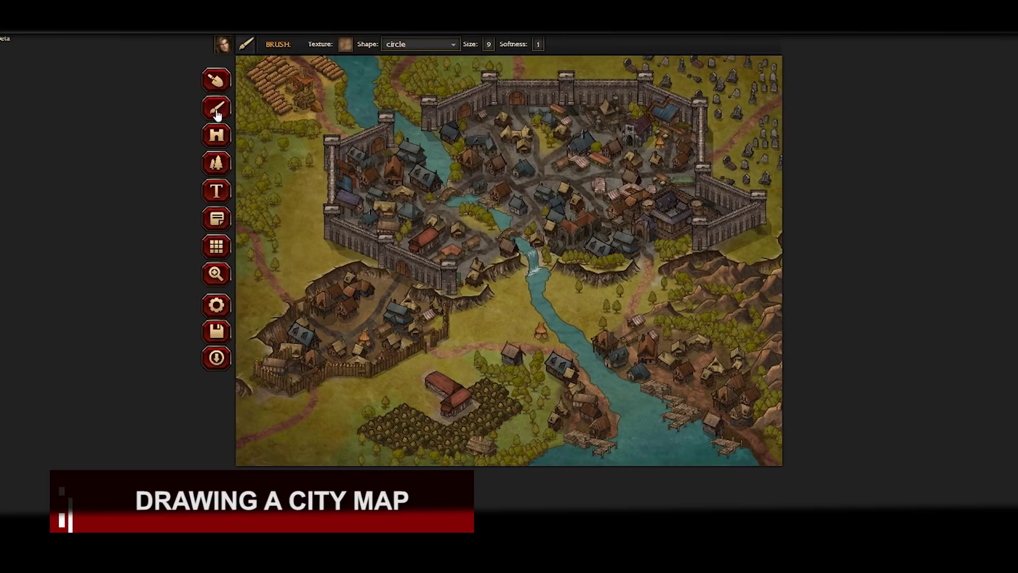
{"action": "left_click", "coordinate": [345, 45]}
{"action": "scroll", "coordinate": [378, 236], "scroll_direction": "down", "scroll_amount": 10}
{"action": "left_click", "coordinate": [379, 237]}
{"action": "left_click", "coordinate": [488, 44]}
{"action": "left_click", "coordinate": [470, 59]}
{"action": "mouse_move", "coordinate": [719, 88]}
{"action": "left_mouse_down"}
{"action": "mouse_move", "coordinate": [682, 66]}
{"action": "mouse_move", "coordinate": [753, 128]}
{"action": "mouse_move", "coordinate": [743, 170]}
{"action": "mouse_move", "coordinate": [723, 177]}
{"action": "mouse_move", "coordinate": [775, 204]}
{"action": "left_mouse_up"}
{"action": "left_click_drag", "start_coordinate": [642, 69], "coordinate": [618, 67]}
Step: Plant Trees (Dead) at 99% scale around the graveyard and along the outside of the northern wall
{"action": "left_click", "coordinate": [217, 163]}
{"action": "left_click", "coordinate": [404, 45]}
{"action": "left_click", "coordinate": [488, 262]}
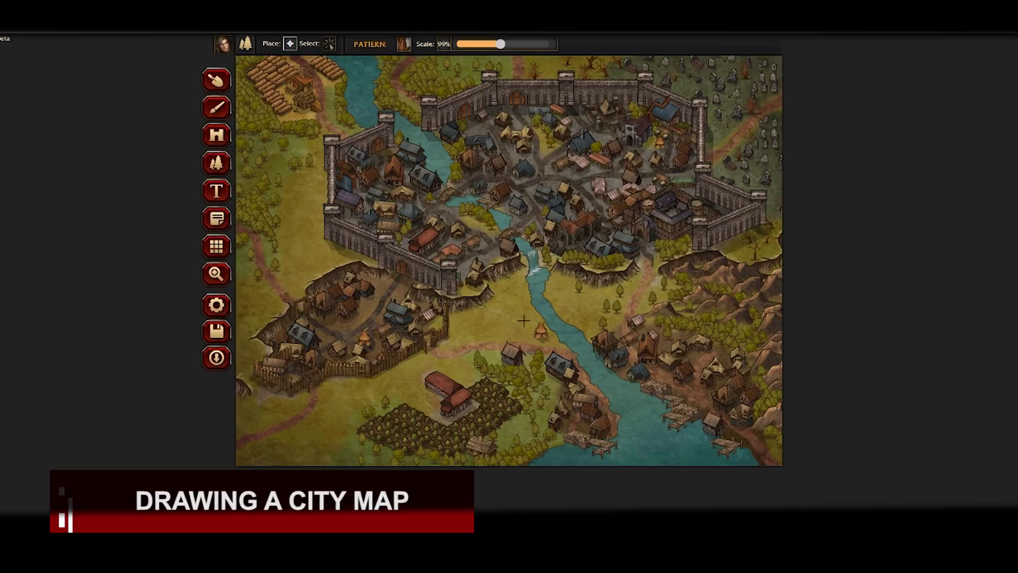
Step: Add the city name label "Waterly" in Mason Serif Alt beside the river below the falls
{"action": "key", "text": "t"}
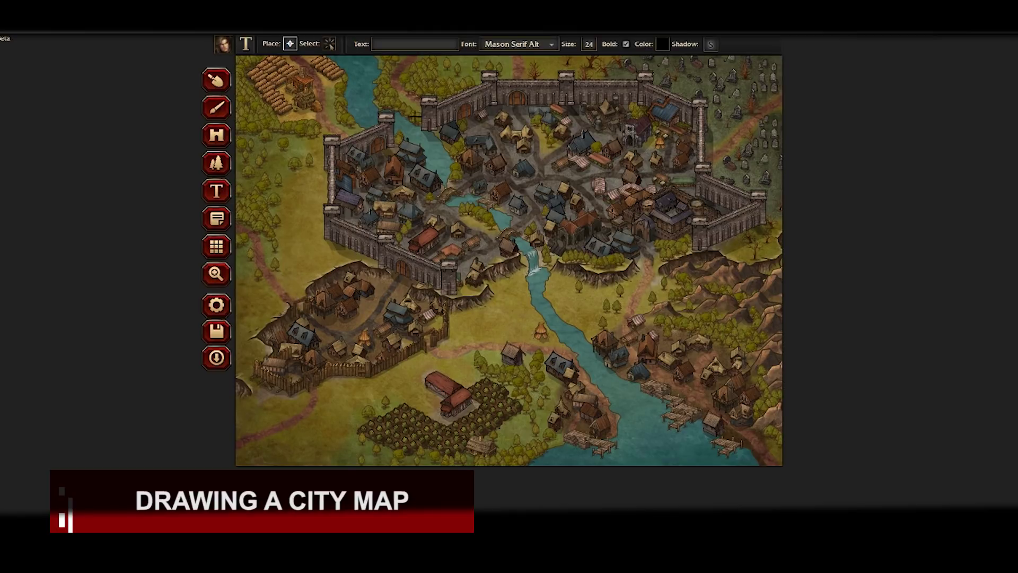
{"action": "left_click", "coordinate": [598, 350]}
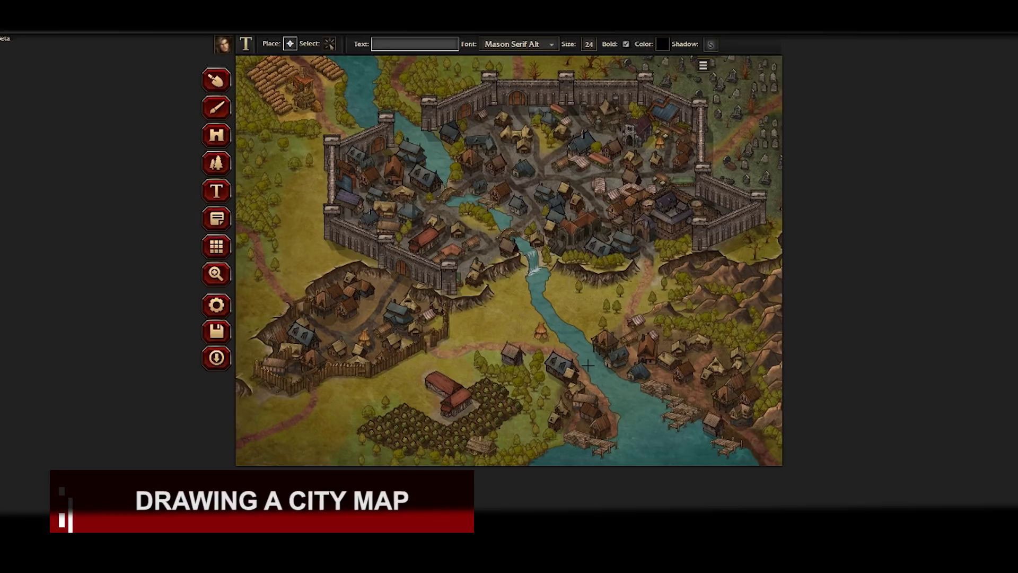
{"action": "type", "text": "Waterly"}
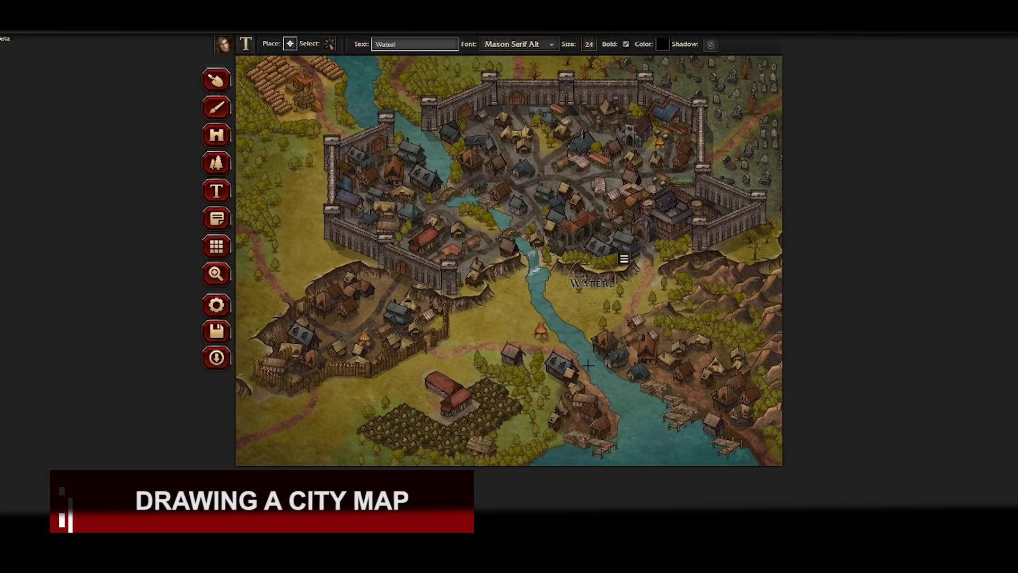
{"action": "left_click_drag", "start_coordinate": [595, 284], "coordinate": [545, 288]}
Step: Recolour the Waterly label white, adjust its shadow settings and move it onto the river just below the waterfall
{"action": "left_click", "coordinate": [663, 44]}
{"action": "left_click_drag", "start_coordinate": [666, 80], "coordinate": [658, 57]}
{"action": "left_click", "coordinate": [711, 45]}
{"action": "left_click", "coordinate": [759, 116]}
{"action": "left_click_drag", "start_coordinate": [769, 164], "coordinate": [754, 185]}
{"action": "left_click", "coordinate": [741, 171]}
{"action": "mouse_move", "coordinate": [546, 289]}
{"action": "left_mouse_down"}
{"action": "mouse_move", "coordinate": [619, 260]}
{"action": "mouse_move", "coordinate": [541, 301]}
{"action": "left_mouse_up"}
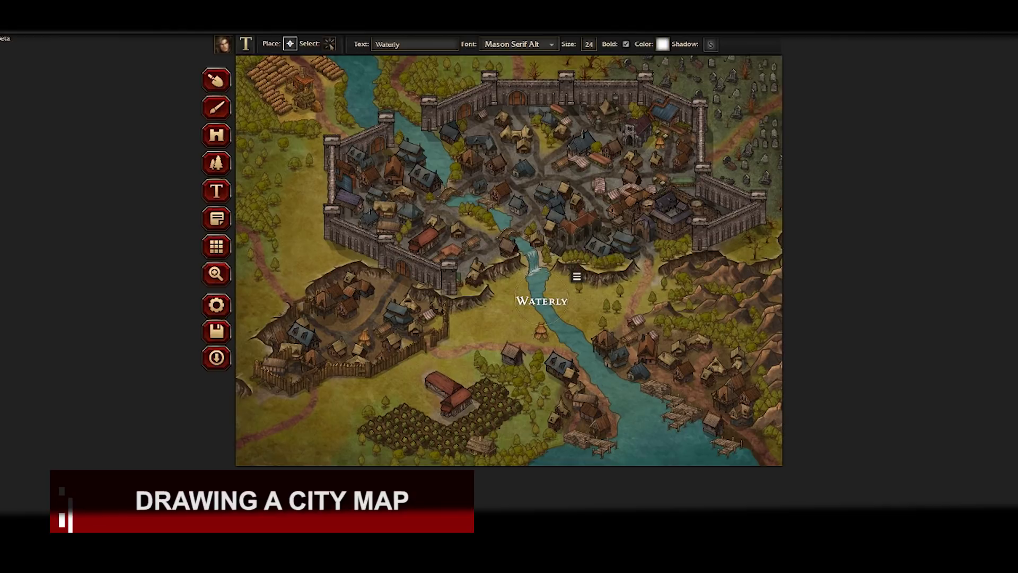
Step: Enlarge the Waterly label to size 45 and position it west of the river beneath the cliffs
{"action": "left_click", "coordinate": [589, 44]}
{"action": "left_click_drag", "start_coordinate": [558, 59], "coordinate": [574, 59]}
{"action": "mouse_move", "coordinate": [575, 303]}
{"action": "left_mouse_down"}
{"action": "mouse_move", "coordinate": [604, 420]}
{"action": "mouse_move", "coordinate": [335, 440]}
{"action": "mouse_move", "coordinate": [655, 407]}
{"action": "mouse_move", "coordinate": [567, 127]}
{"action": "mouse_move", "coordinate": [568, 291]}
{"action": "left_mouse_up"}
{"action": "left_click", "coordinate": [512, 301]}
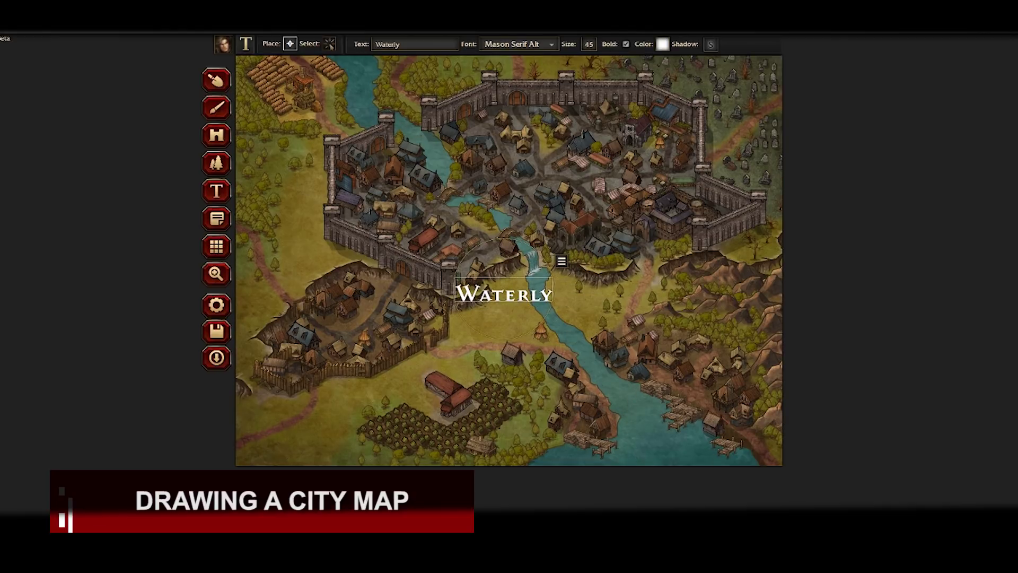
Step: Label the northwestern farm "Aldershot Farm" at text size 12, just below its fields
{"action": "left_click", "coordinate": [334, 102]}
{"action": "type", "text": "Aldersho"}
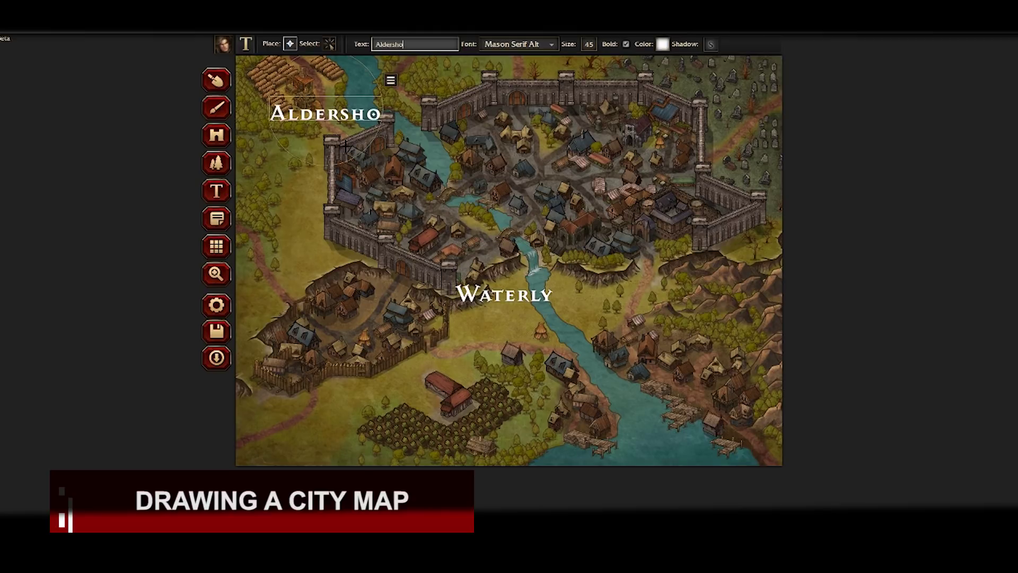
{"action": "type", "text": "t Farm"}
{"action": "left_click", "coordinate": [589, 44]}
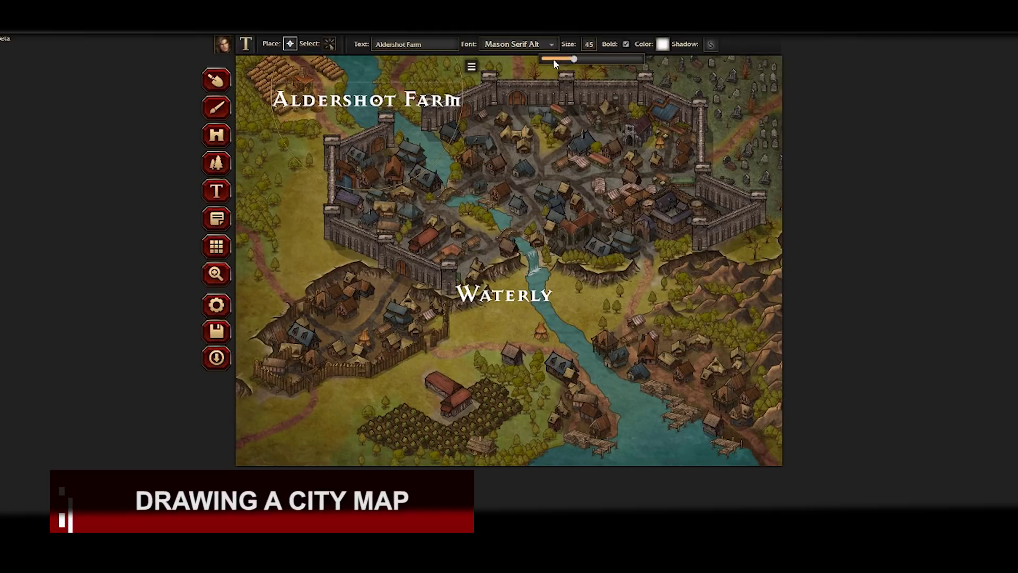
{"action": "left_click", "coordinate": [546, 60]}
{"action": "left_click_drag", "start_coordinate": [301, 105], "coordinate": [280, 114]}
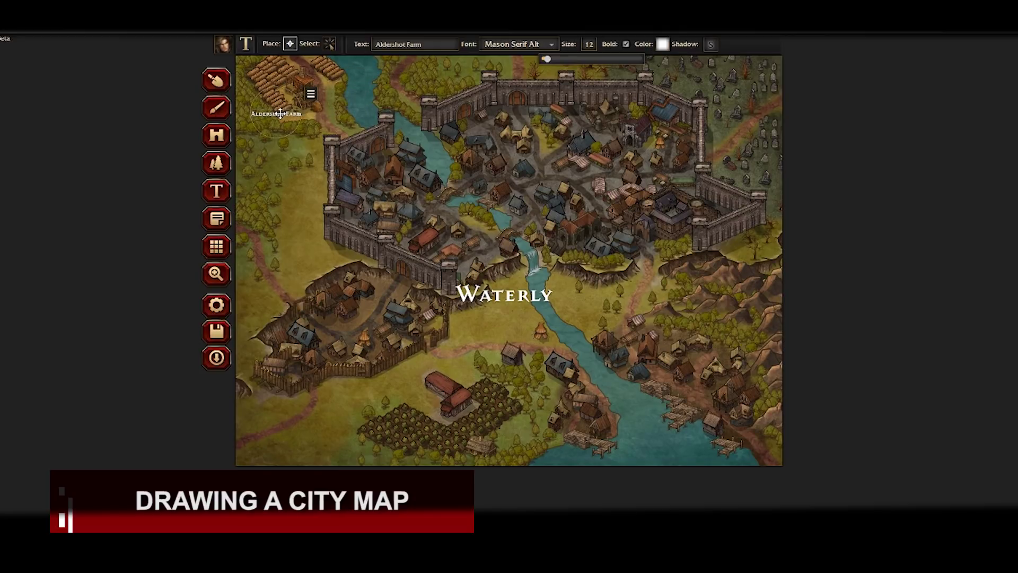
Step: Add the label "The River Usen" across the river at the northern map edge
{"action": "left_click", "coordinate": [229, 196]}
{"action": "left_click", "coordinate": [360, 94]}
{"action": "type", "text": "The River Usen"}
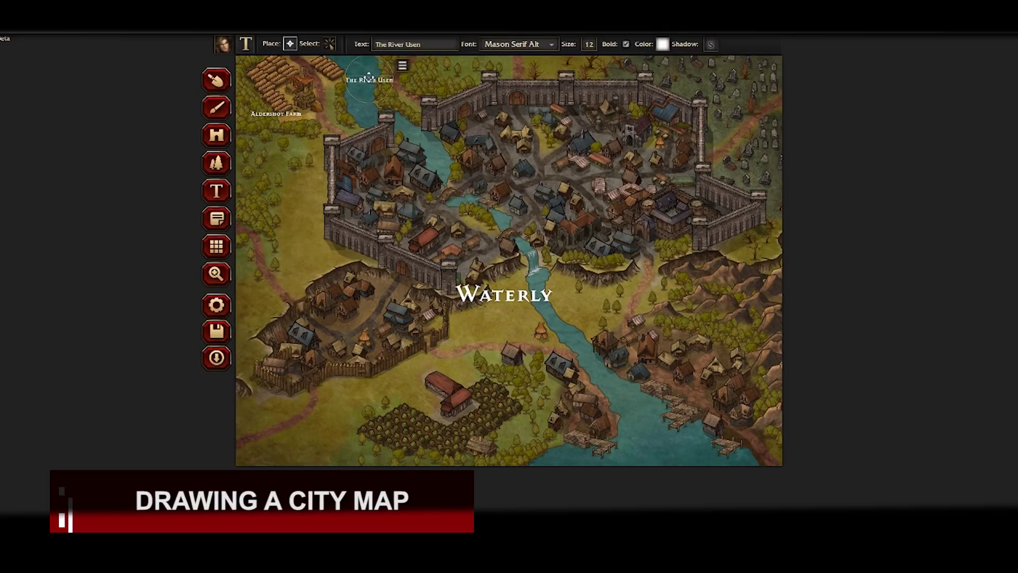
{"action": "mouse_move", "coordinate": [370, 78]}
{"action": "left_mouse_down"}
{"action": "mouse_move", "coordinate": [376, 91]}
{"action": "mouse_move", "coordinate": [378, 74]}
{"action": "left_mouse_up"}
{"action": "left_click", "coordinate": [519, 45]}
{"action": "left_click", "coordinate": [528, 63]}
Step: Label the western woodland "Talard Wood" and the southern orchard "Indagloins orchards"
{"action": "left_click", "coordinate": [253, 185]}
{"action": "type", "text": "Talard Wood"}
{"action": "left_click_drag", "start_coordinate": [270, 180], "coordinate": [262, 164]}
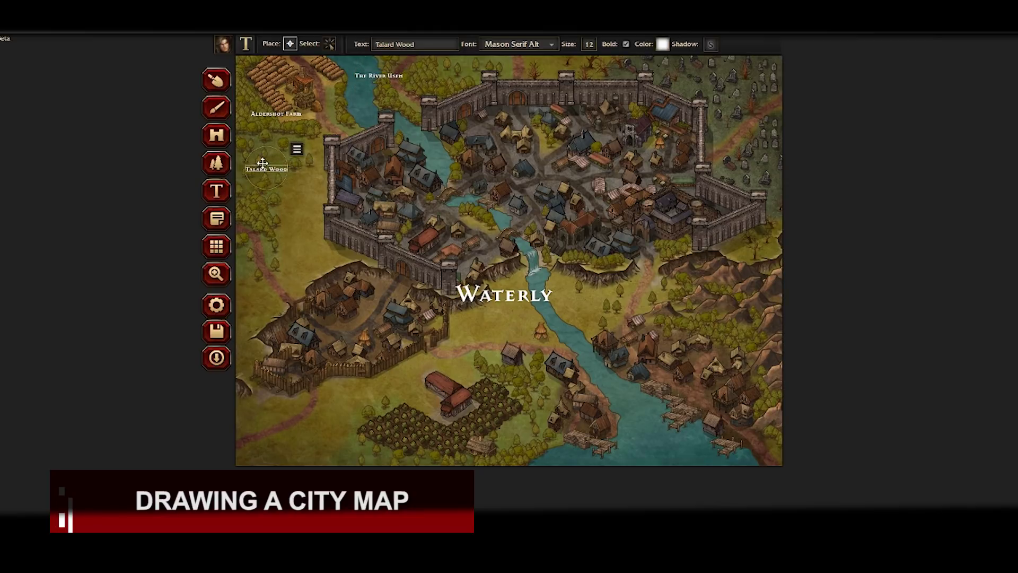
{"action": "left_click", "coordinate": [388, 395]}
{"action": "type", "text": "Indagloins orchards"}
{"action": "left_click_drag", "start_coordinate": [387, 393], "coordinate": [464, 421]}
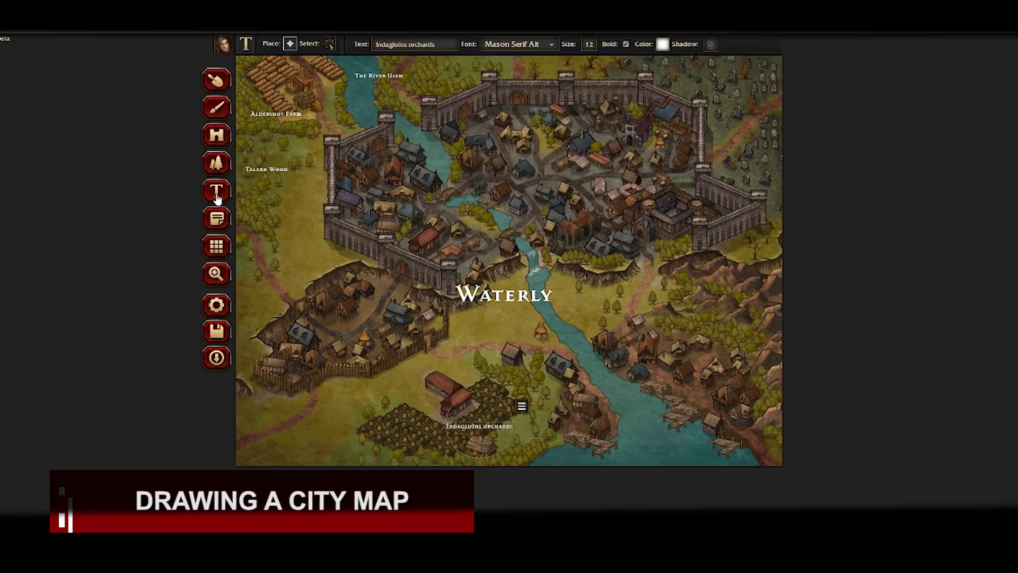
Step: Label the dock settlement "Laken Hamlet" in a larger text size, over the water on its western side
{"action": "left_click", "coordinate": [635, 402]}
{"action": "type", "text": "Laken Hamlet"}
{"action": "left_click", "coordinate": [589, 44]}
{"action": "left_click_drag", "start_coordinate": [548, 58], "coordinate": [557, 61]}
{"action": "left_click_drag", "start_coordinate": [710, 398], "coordinate": [684, 383]}
Step: Label the lake at the southern map edge "Jaris Lake" at text size 12
{"action": "left_click", "coordinate": [643, 449]}
{"action": "type", "text": "Jaris Lake"}
{"action": "left_click", "coordinate": [589, 45]}
{"action": "left_click_drag", "start_coordinate": [556, 60], "coordinate": [547, 58]}
{"action": "left_click_drag", "start_coordinate": [651, 450], "coordinate": [653, 447]}
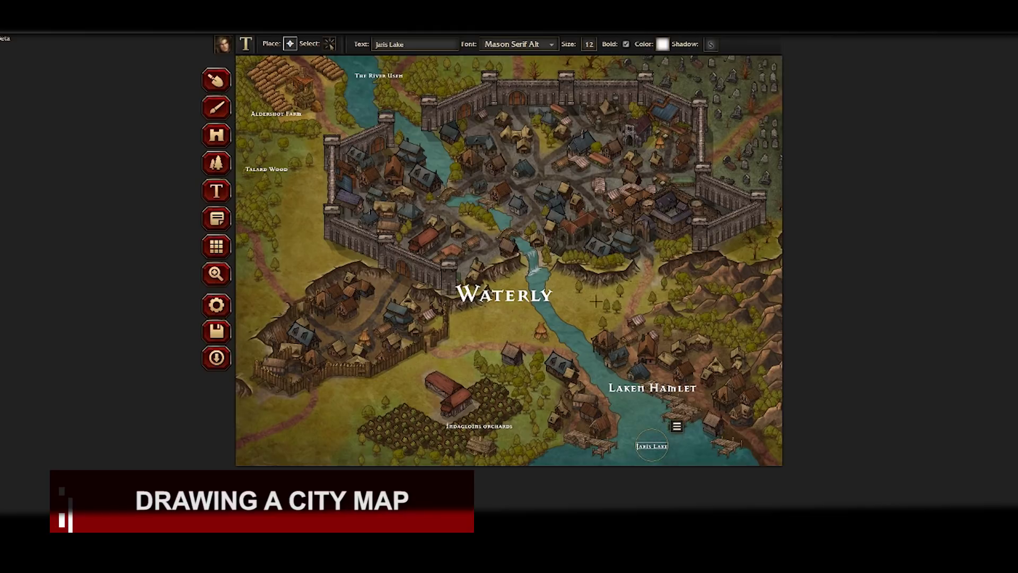
Step: Label the rocky high ground in the east "Fangan Hills" and place the text near the map's eastern edge
{"action": "left_click", "coordinate": [716, 291]}
{"action": "left_click", "coordinate": [728, 293]}
{"action": "type", "text": "Fangan cliffs"}
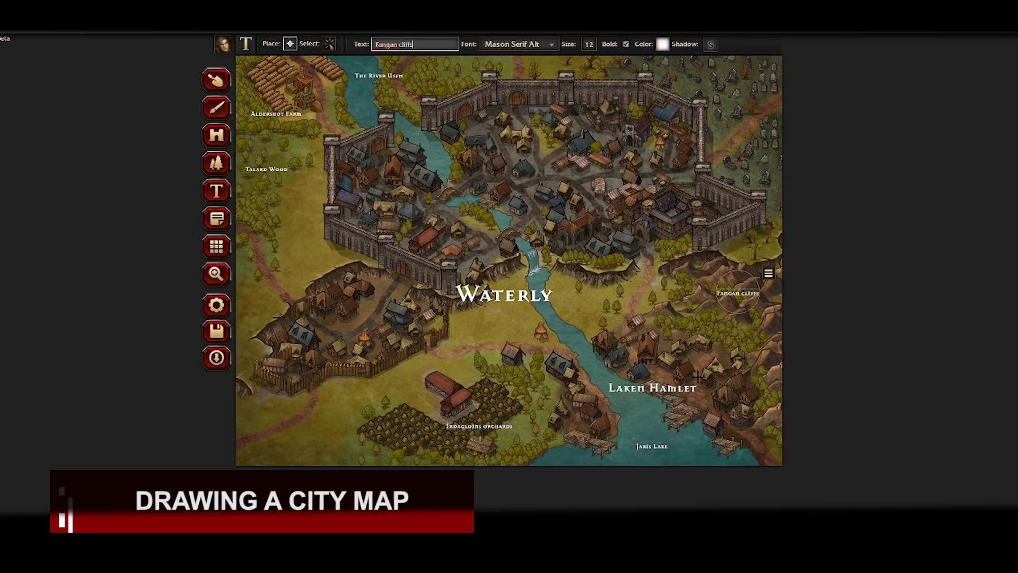
{"action": "key", "text": "BackSpace"}
{"action": "key", "text": "BackSpace"}
{"action": "key", "text": "BackSpace"}
{"action": "key", "text": "BackSpace"}
{"action": "key", "text": "BackSpace"}
{"action": "key", "text": "BackSpace"}
{"action": "type", "text": "Hills"}
{"action": "left_click_drag", "start_coordinate": [748, 292], "coordinate": [763, 299]}
{"action": "left_click", "coordinate": [763, 299]}
Step: Label the northeastern graveyard "Desparden Cemetary" and the buildings inside the northern city wall "Barracks"
{"action": "left_click", "coordinate": [731, 77]}
{"action": "type", "text": "Desparden Cemetary"}
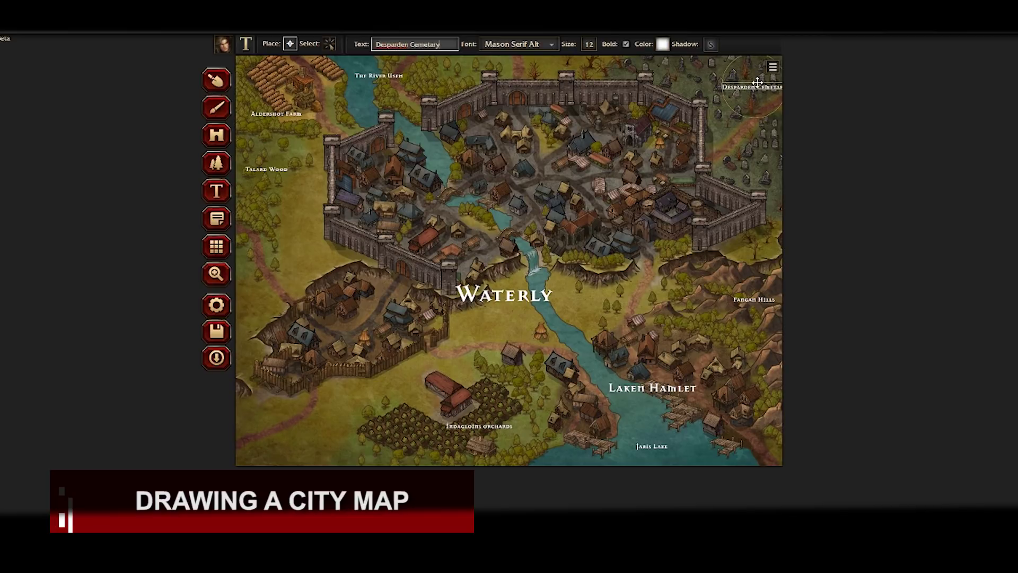
{"action": "left_click", "coordinate": [589, 102]}
{"action": "left_click", "coordinate": [581, 104]}
{"action": "type", "text": "Barracks"}
Step: Add the label "Waterly Market" in the city centre and "Wet Dog Inn" beside the river inside the walls
{"action": "left_click", "coordinate": [589, 211]}
{"action": "left_click", "coordinate": [586, 164]}
{"action": "type", "text": "Waterly Market"}
{"action": "left_click", "coordinate": [398, 190]}
{"action": "left_click", "coordinate": [423, 166]}
{"action": "type", "text": "Wet Dog Inn"}
{"action": "left_click_drag", "start_coordinate": [435, 163], "coordinate": [435, 144]}
Step: Label "Swimming Rose Tavern" inside the southwestern city wall and "Plough and Sickle Inn" in the palisaded quarter
{"action": "left_click", "coordinate": [219, 192]}
{"action": "left_click", "coordinate": [430, 237]}
{"action": "type", "text": "Swimming Rose Tavern"}
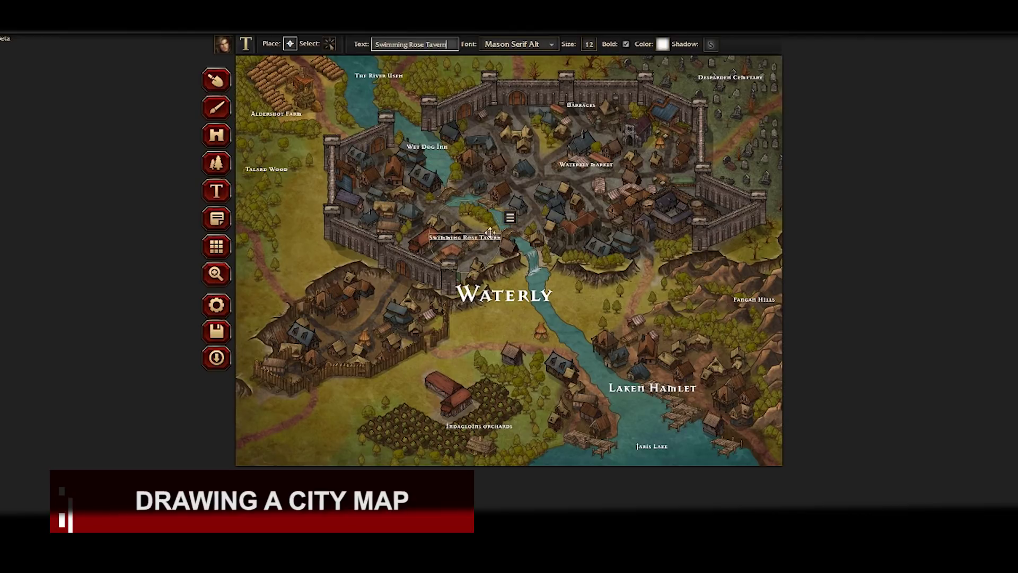
{"action": "left_click_drag", "start_coordinate": [490, 232], "coordinate": [406, 233]}
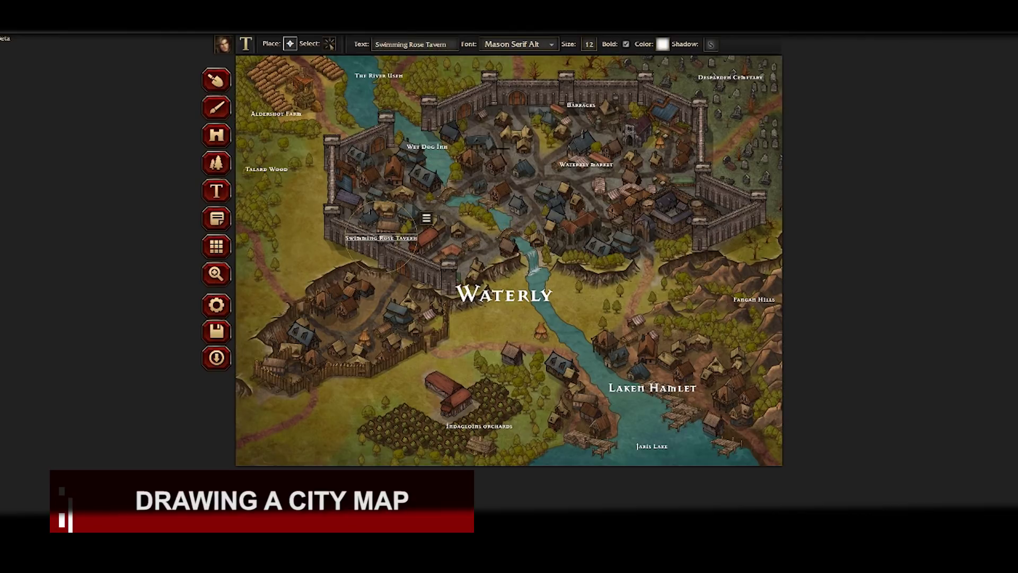
{"action": "left_click", "coordinate": [333, 371]}
{"action": "type", "text": "Plough and Sickle Inn"}
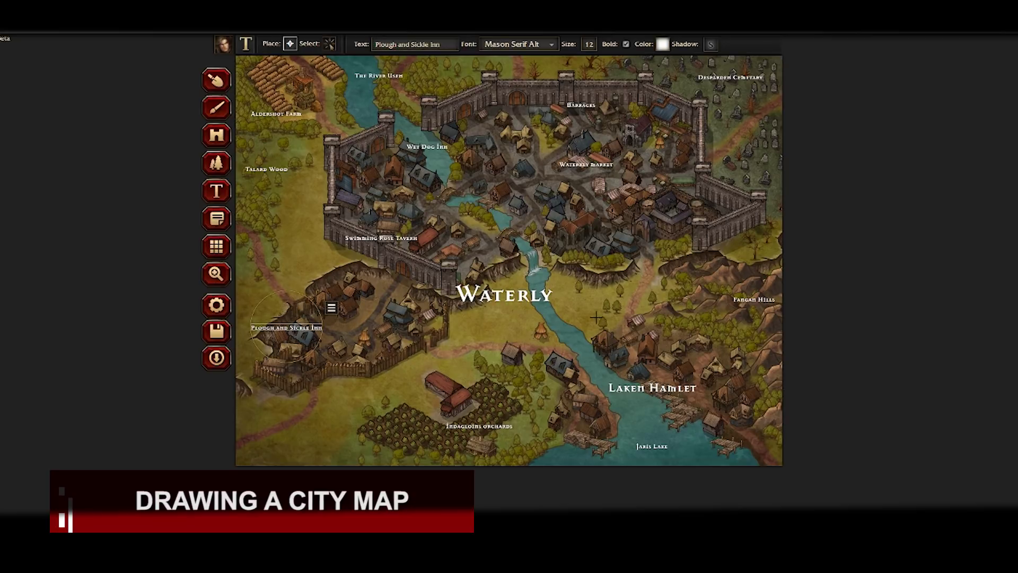
Step: Add the label "Temple to Brax" in the city's southern centre and "Plundis Falls" just east of the waterfall
{"action": "left_click", "coordinate": [552, 214]}
{"action": "type", "text": "Temple to Brax"}
{"action": "left_click", "coordinate": [503, 260]}
{"action": "type", "text": "Plundis Falls"}
{"action": "left_click_drag", "start_coordinate": [519, 261], "coordinate": [566, 274]}
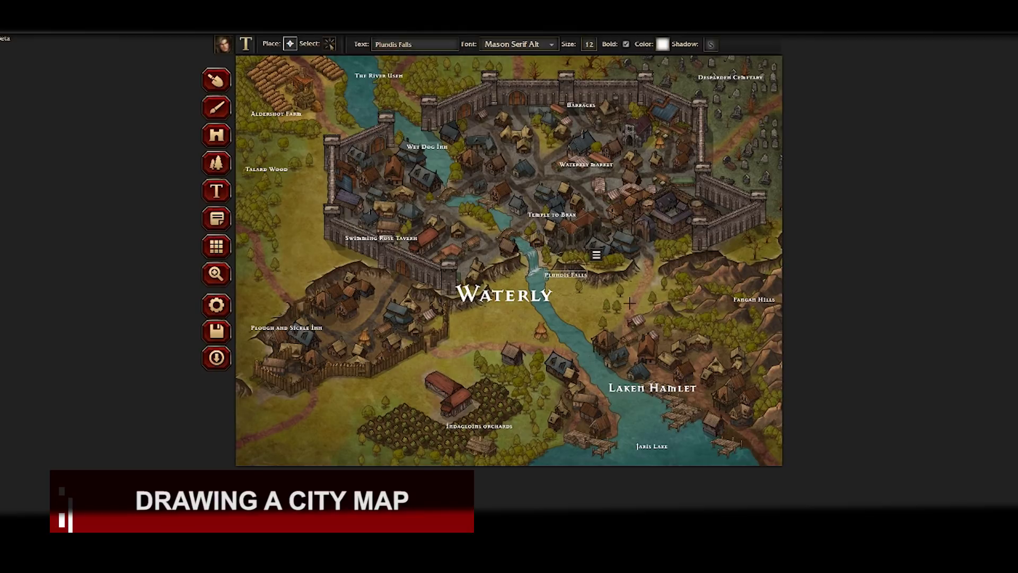
Step: Label the keep by the eastern wall "Tanadry Castle" and add "Mudders Hop Tavern" among the northern houses of Laken Hamlet
{"action": "left_click", "coordinate": [681, 243]}
{"action": "type", "text": "Tanadry Castle"}
{"action": "left_click_drag", "start_coordinate": [694, 240], "coordinate": [713, 189]}
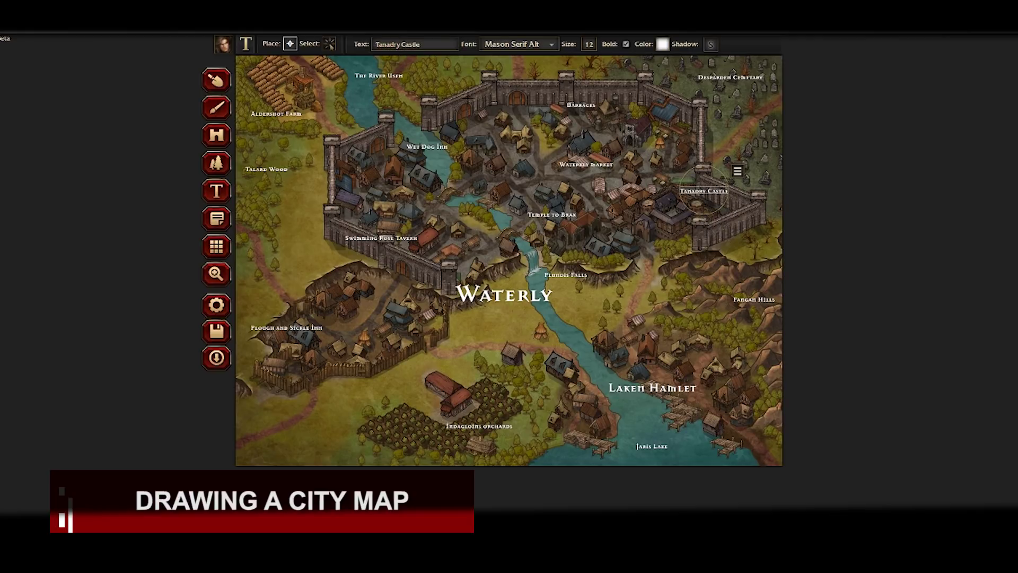
{"action": "key", "text": "Escape"}
{"action": "type", "text": "Mudders Hop Tavern"}
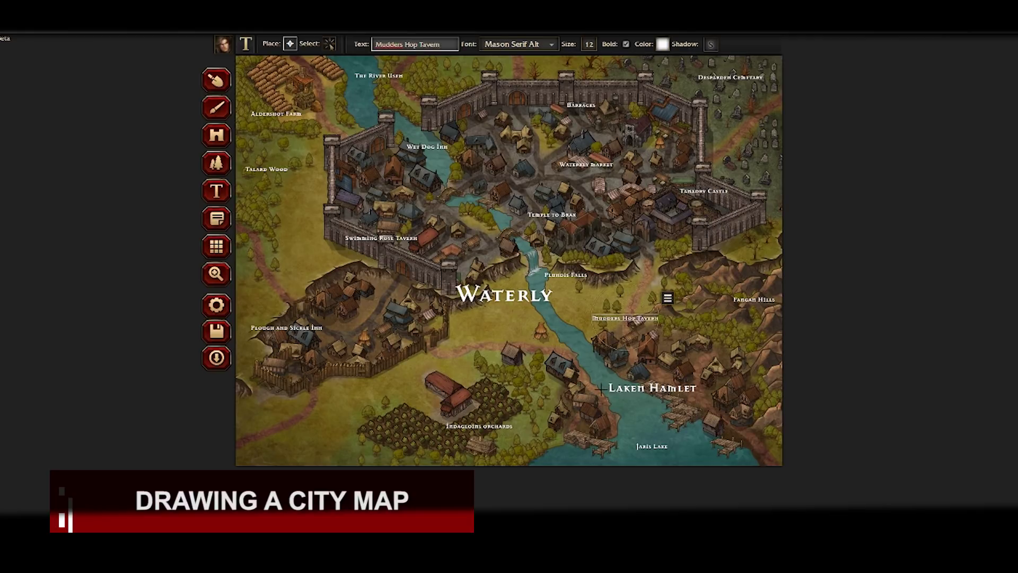
{"action": "left_click", "coordinate": [711, 344]}
{"action": "left_click_drag", "start_coordinate": [711, 343], "coordinate": [699, 345]}
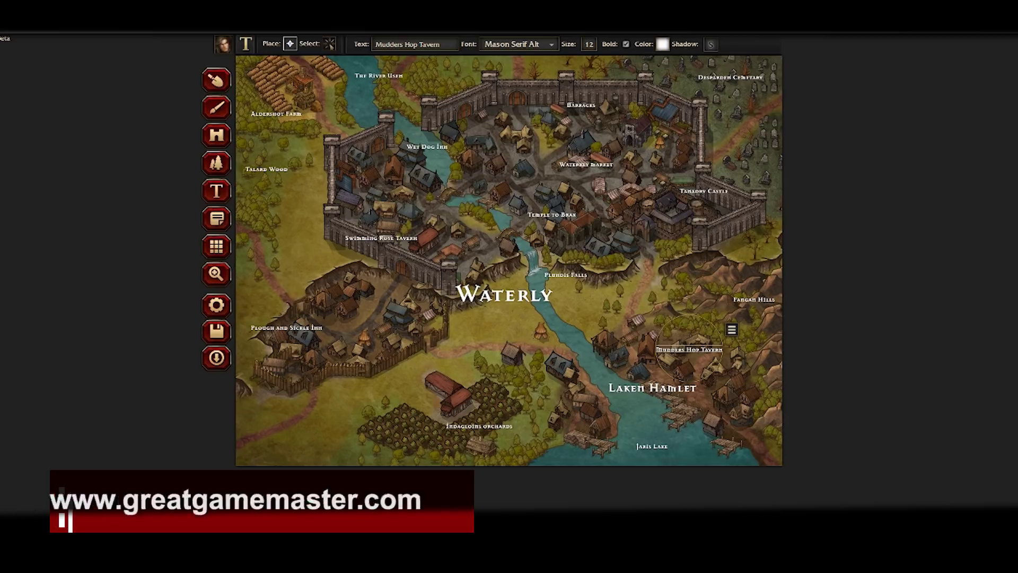
Step: Add the label "Rephts Shrine" in the city's northeastern corner
{"action": "key", "text": "Escape"}
{"action": "type", "text": "Rephts Shrine"}
{"action": "left_click", "coordinate": [672, 121]}
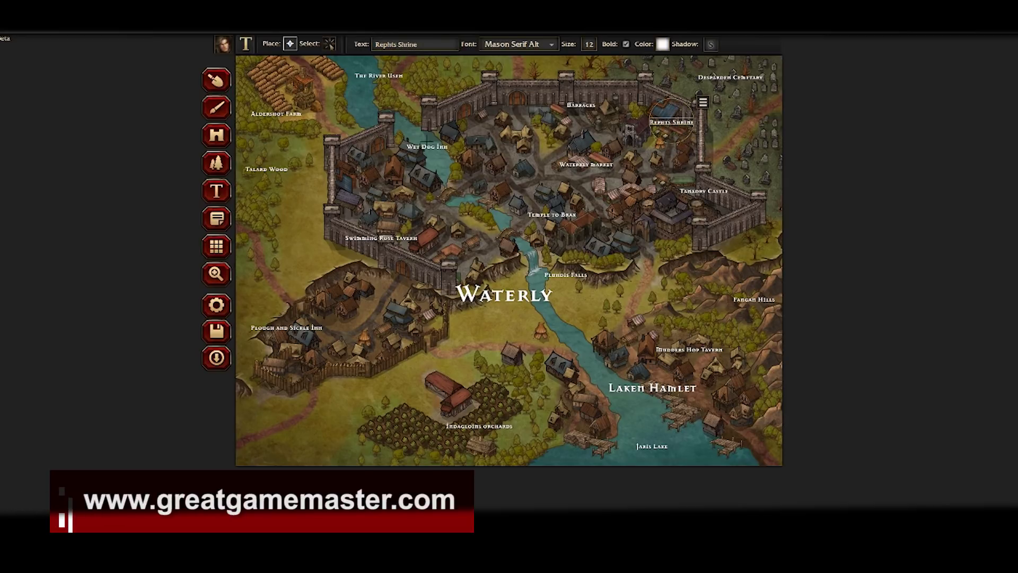
Step: Place a compass rose at 56% scale on the grassland west of the orchard
{"action": "left_click", "coordinate": [215, 139]}
{"action": "left_click", "coordinate": [404, 44]}
{"action": "scroll", "coordinate": [431, 159], "scroll_direction": "down", "scroll_amount": 5}
{"action": "left_click", "coordinate": [435, 201]}
{"action": "left_click", "coordinate": [341, 426]}
{"action": "left_click_drag", "start_coordinate": [500, 44], "coordinate": [478, 46]}
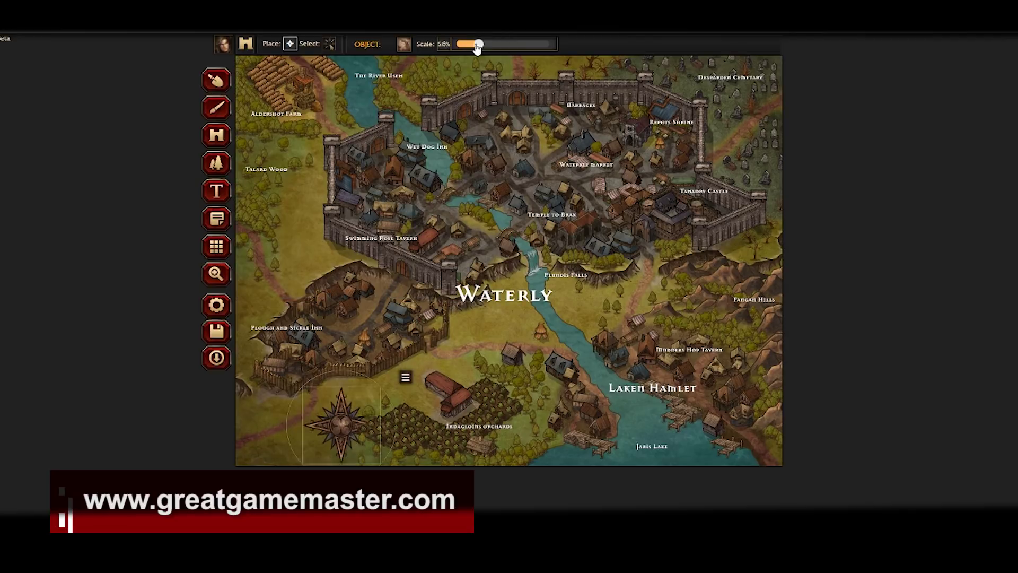
Step: Tilt the compass rose clockwise and shift it slightly east
{"action": "left_click", "coordinate": [330, 44]}
{"action": "left_click_drag", "start_coordinate": [327, 430], "coordinate": [356, 427]}
{"action": "left_click", "coordinate": [436, 365]}
Step: Add an "N" label at the compass rose's upper point, tilted to match it
{"action": "left_click", "coordinate": [216, 191]}
{"action": "left_click", "coordinate": [415, 45]}
{"action": "type", "text": "N"}
{"action": "left_click", "coordinate": [374, 382]}
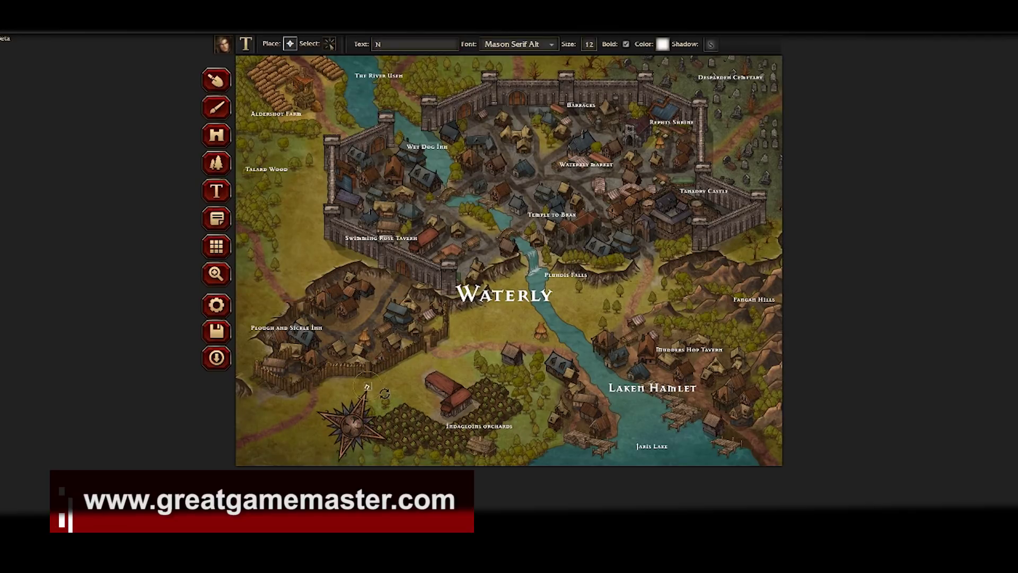
Step: Recolour the compass "N" label light orange
{"action": "left_click", "coordinate": [663, 45]}
{"action": "left_click", "coordinate": [717, 100]}
{"action": "left_click_drag", "start_coordinate": [696, 85], "coordinate": [689, 60]}
{"action": "left_click", "coordinate": [717, 104]}
{"action": "left_click", "coordinate": [717, 102]}
{"action": "left_click", "coordinate": [717, 103]}
{"action": "left_click", "coordinate": [711, 45]}
{"action": "left_click", "coordinate": [711, 45]}
{"action": "left_click", "coordinate": [216, 81]}
{"action": "left_click", "coordinate": [216, 191]}
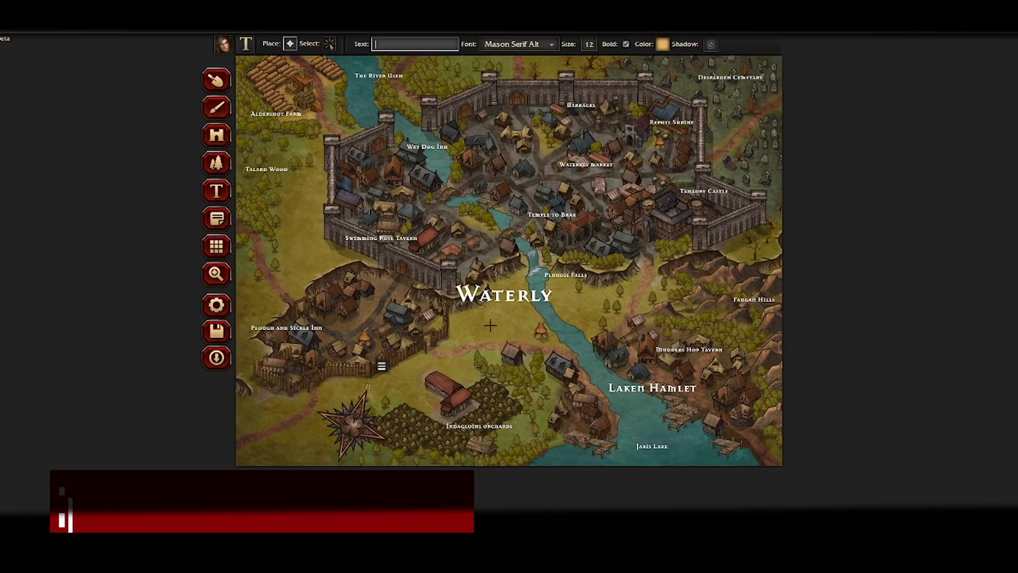
Step: Nudge the Waterly title label slightly to the west
{"action": "left_click", "coordinate": [329, 44]}
{"action": "mouse_move", "coordinate": [522, 290]}
{"action": "left_mouse_down"}
{"action": "mouse_move", "coordinate": [453, 423]}
{"action": "mouse_move", "coordinate": [325, 399]}
{"action": "mouse_move", "coordinate": [521, 290]}
{"action": "left_mouse_up"}
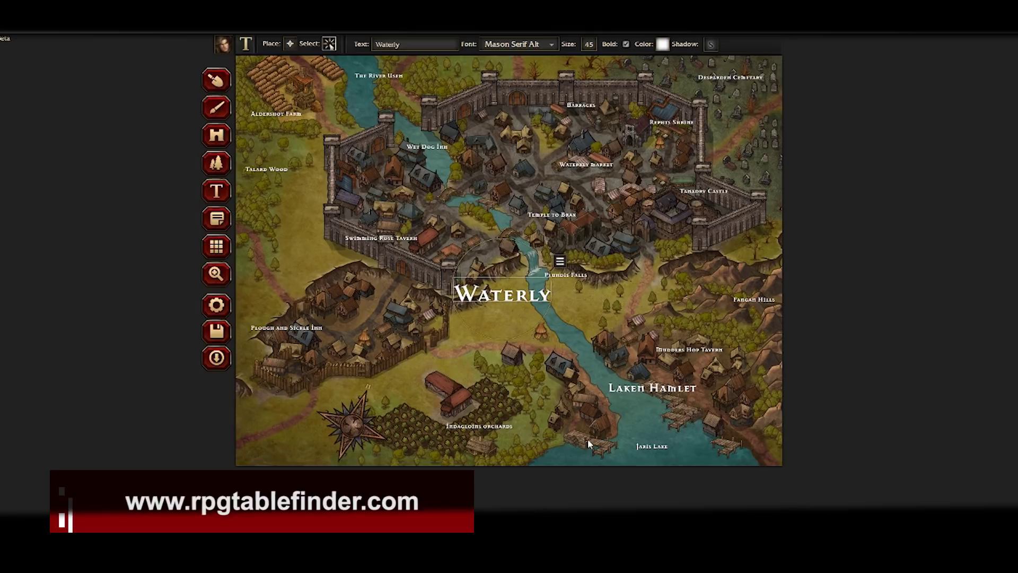
{"action": "left_click", "coordinate": [588, 442]}
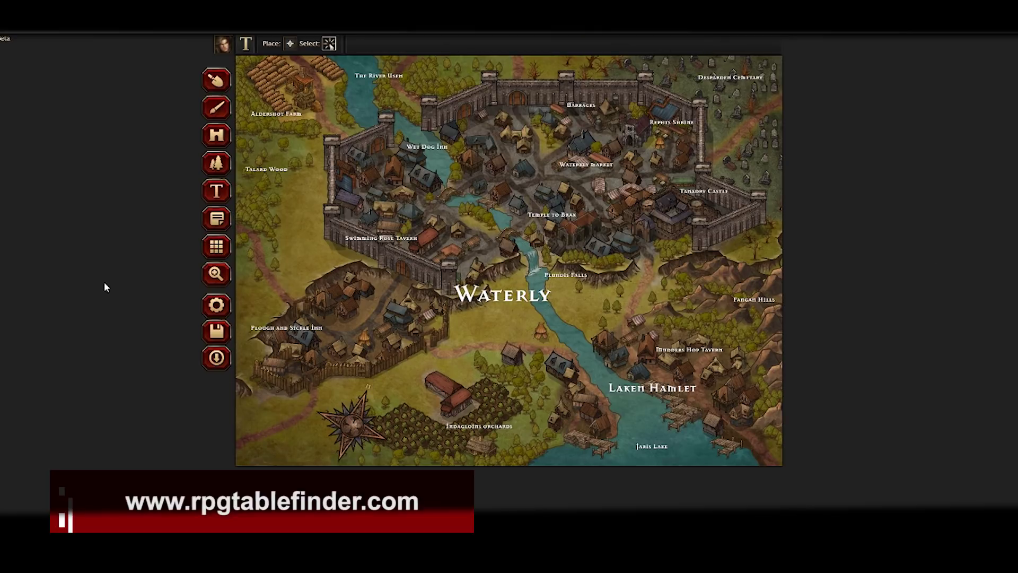
Step: Move the compass rose into the map's southwest corner and reposition its "N" label at the northern tip
{"action": "left_click", "coordinate": [216, 135]}
{"action": "left_click", "coordinate": [329, 44]}
{"action": "left_click", "coordinate": [357, 426]}
{"action": "left_click_drag", "start_coordinate": [357, 426], "coordinate": [285, 423]}
{"action": "left_click", "coordinate": [334, 398]}
{"action": "left_click", "coordinate": [217, 191]}
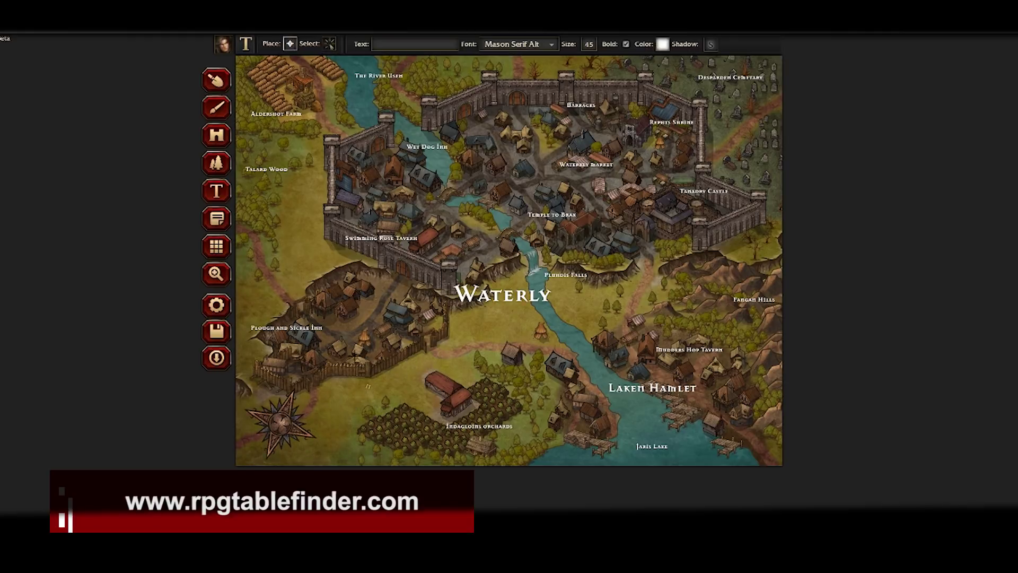
{"action": "left_click", "coordinate": [118, 316]}
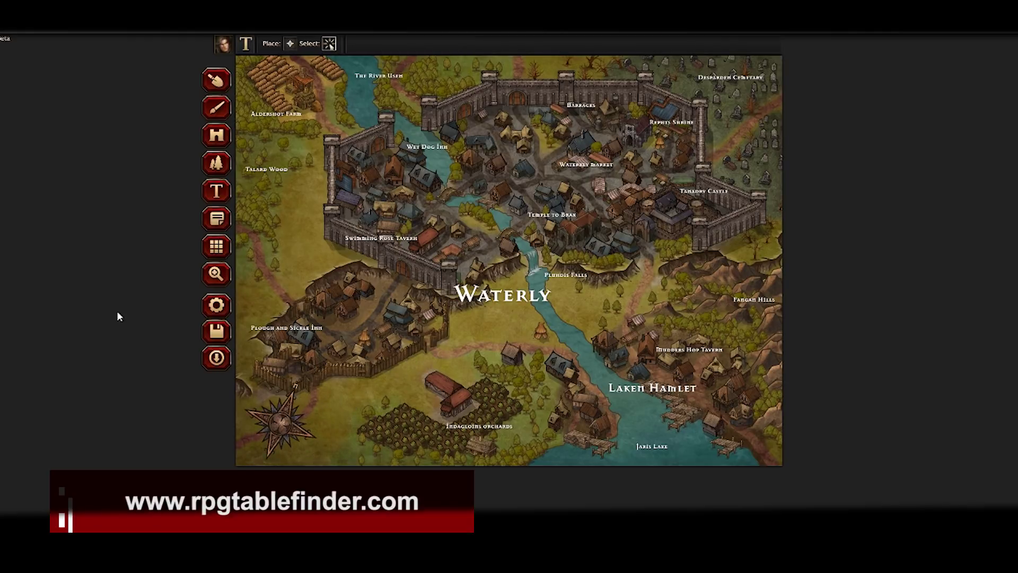